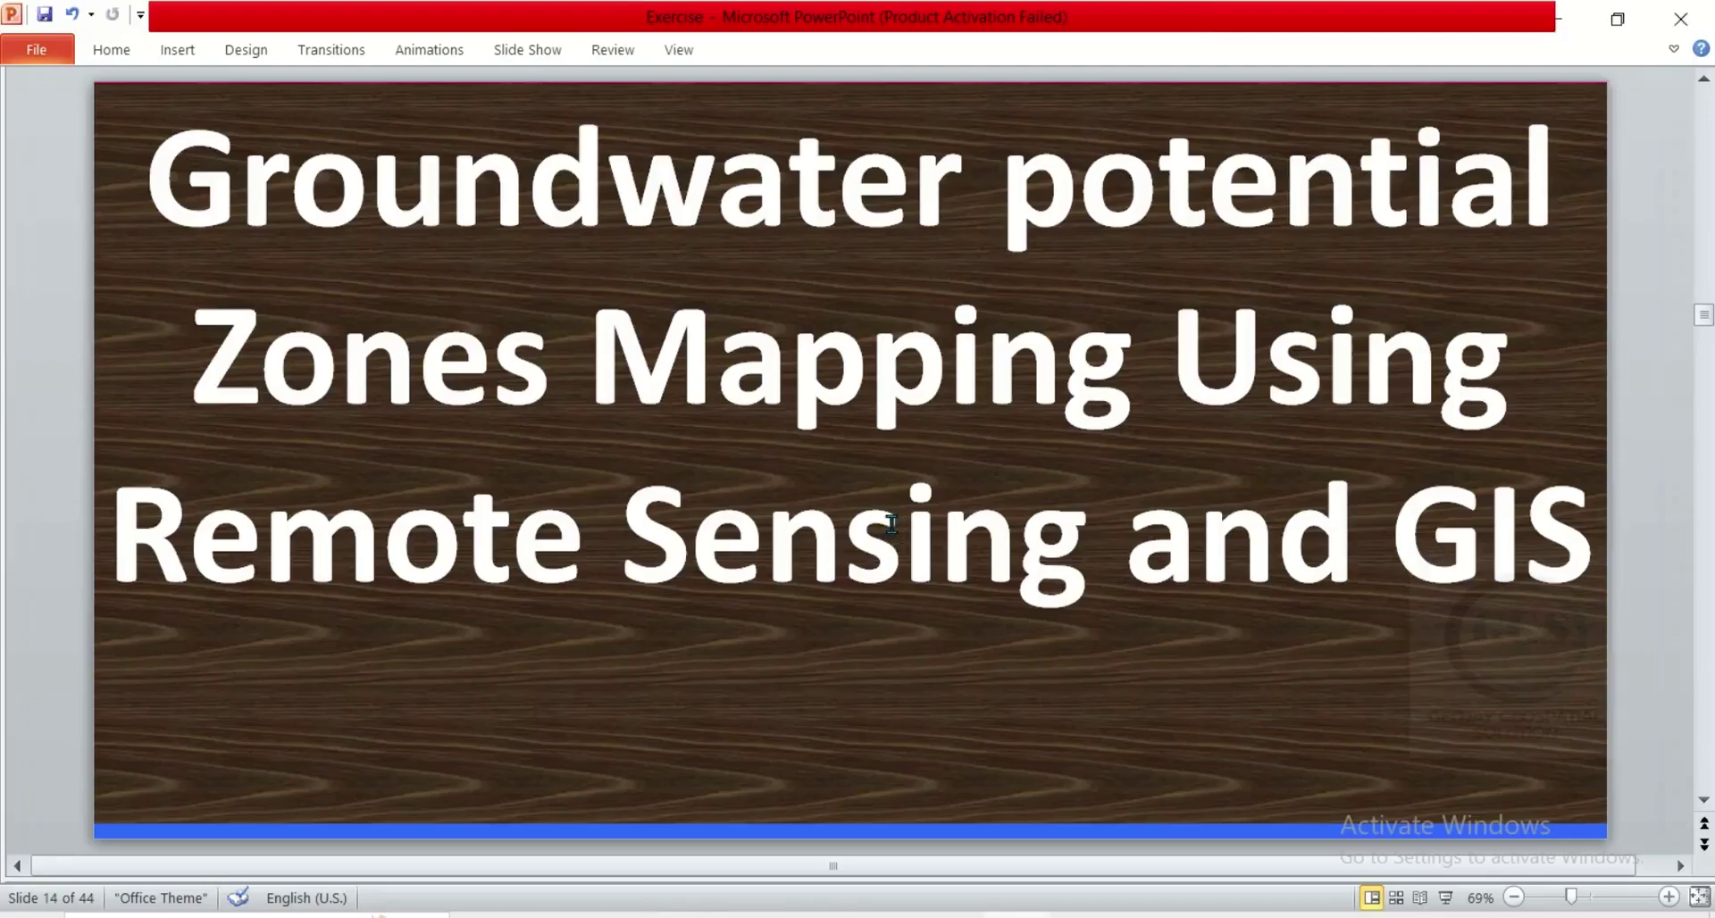
Advance the presentation to the NB slide listing study-area factors and terrain types.
key(ctrl+z)
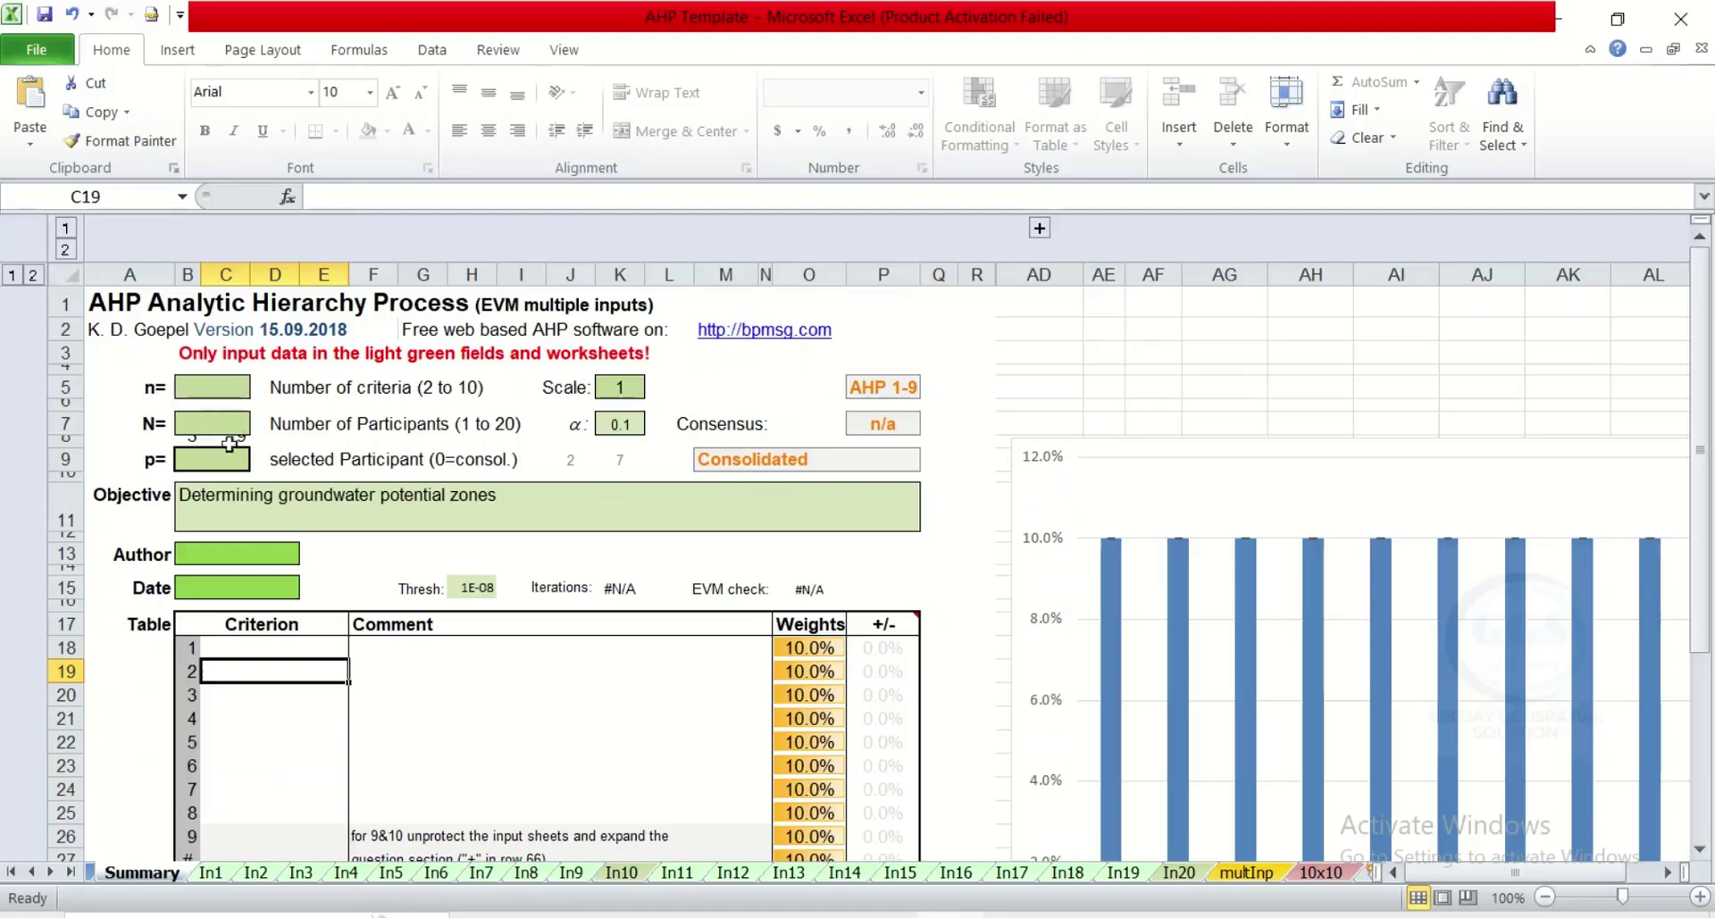
Enter 5 as the number of criteria and 1 as the number of participants.
click(220, 387)
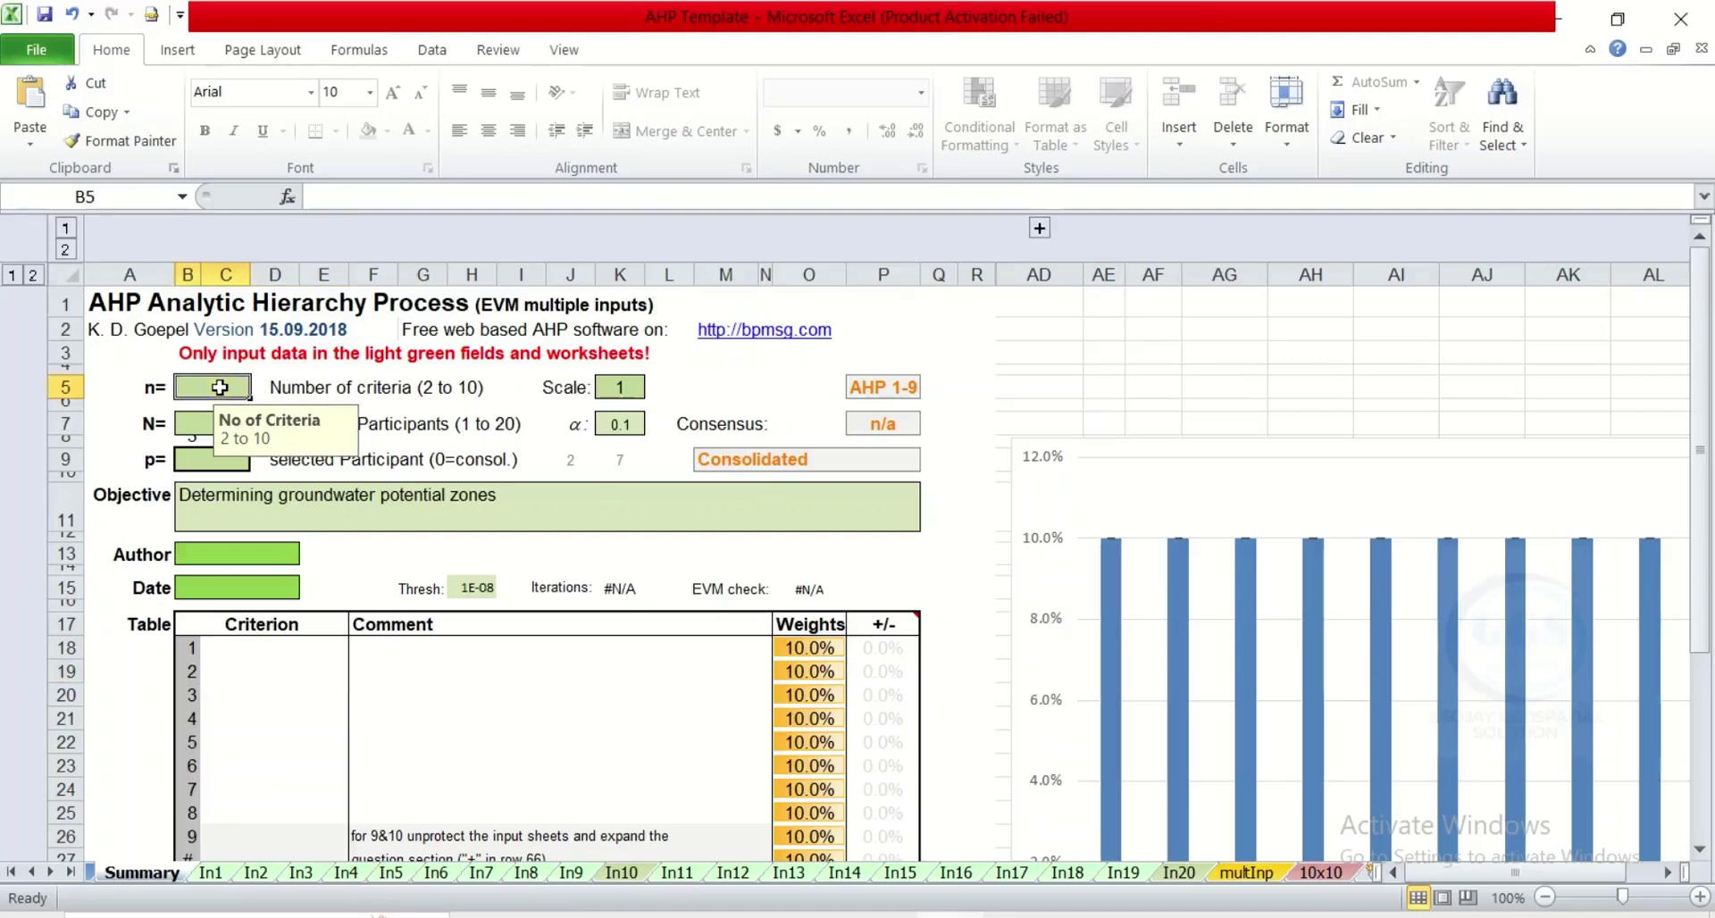
text(5)
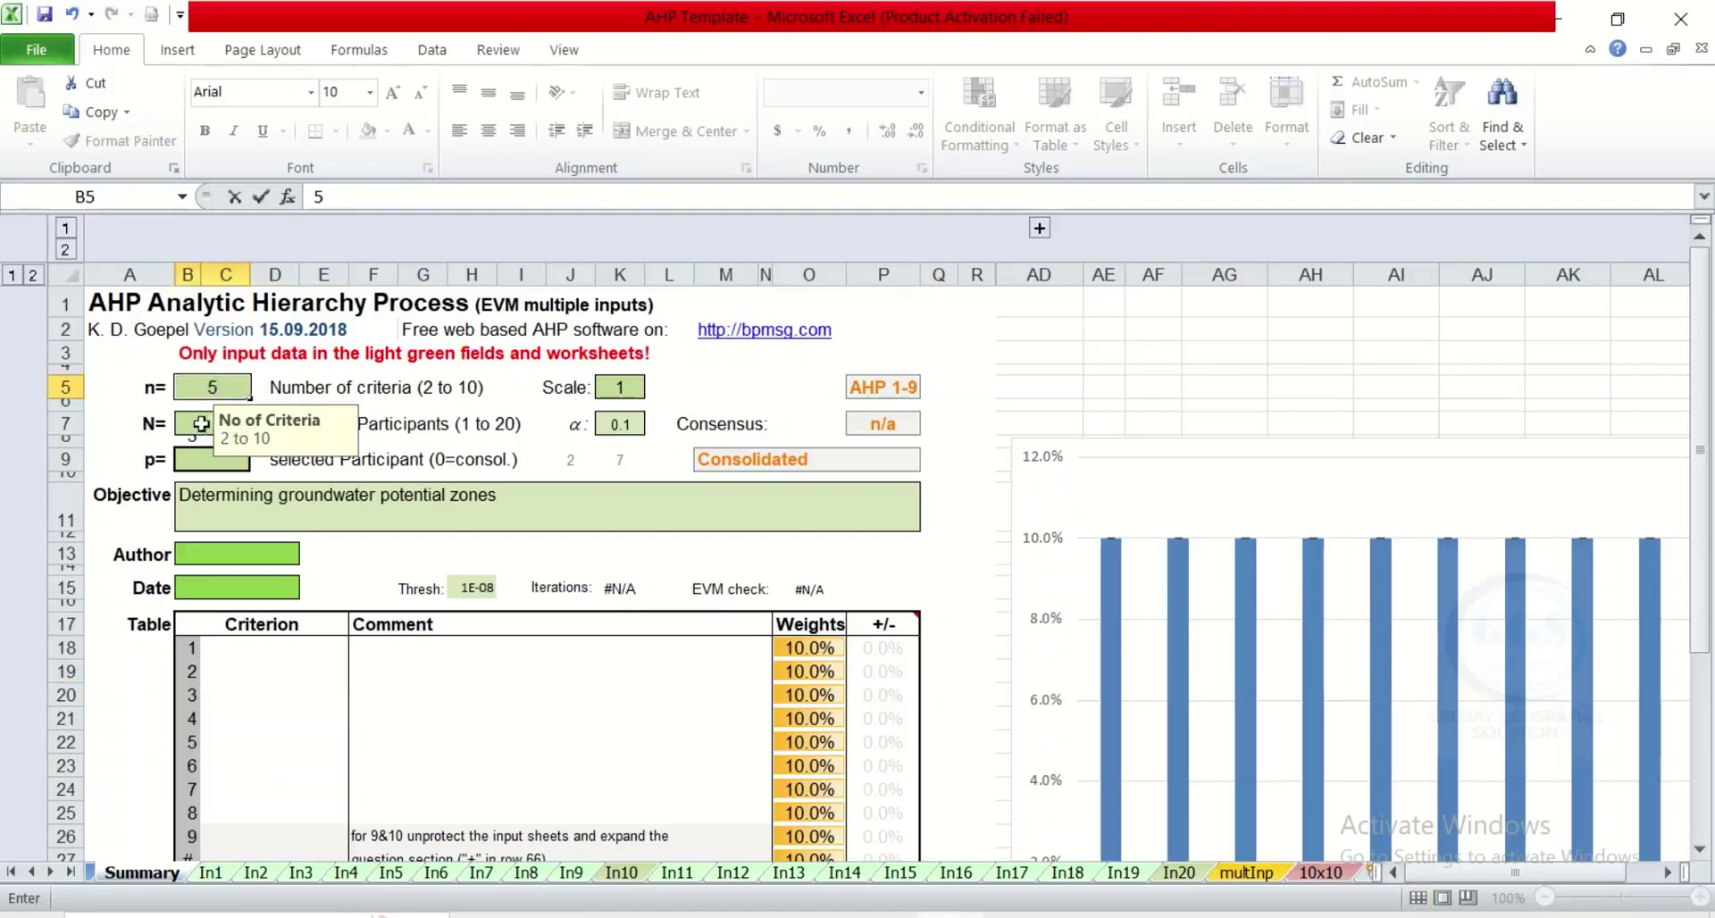
click(231, 437)
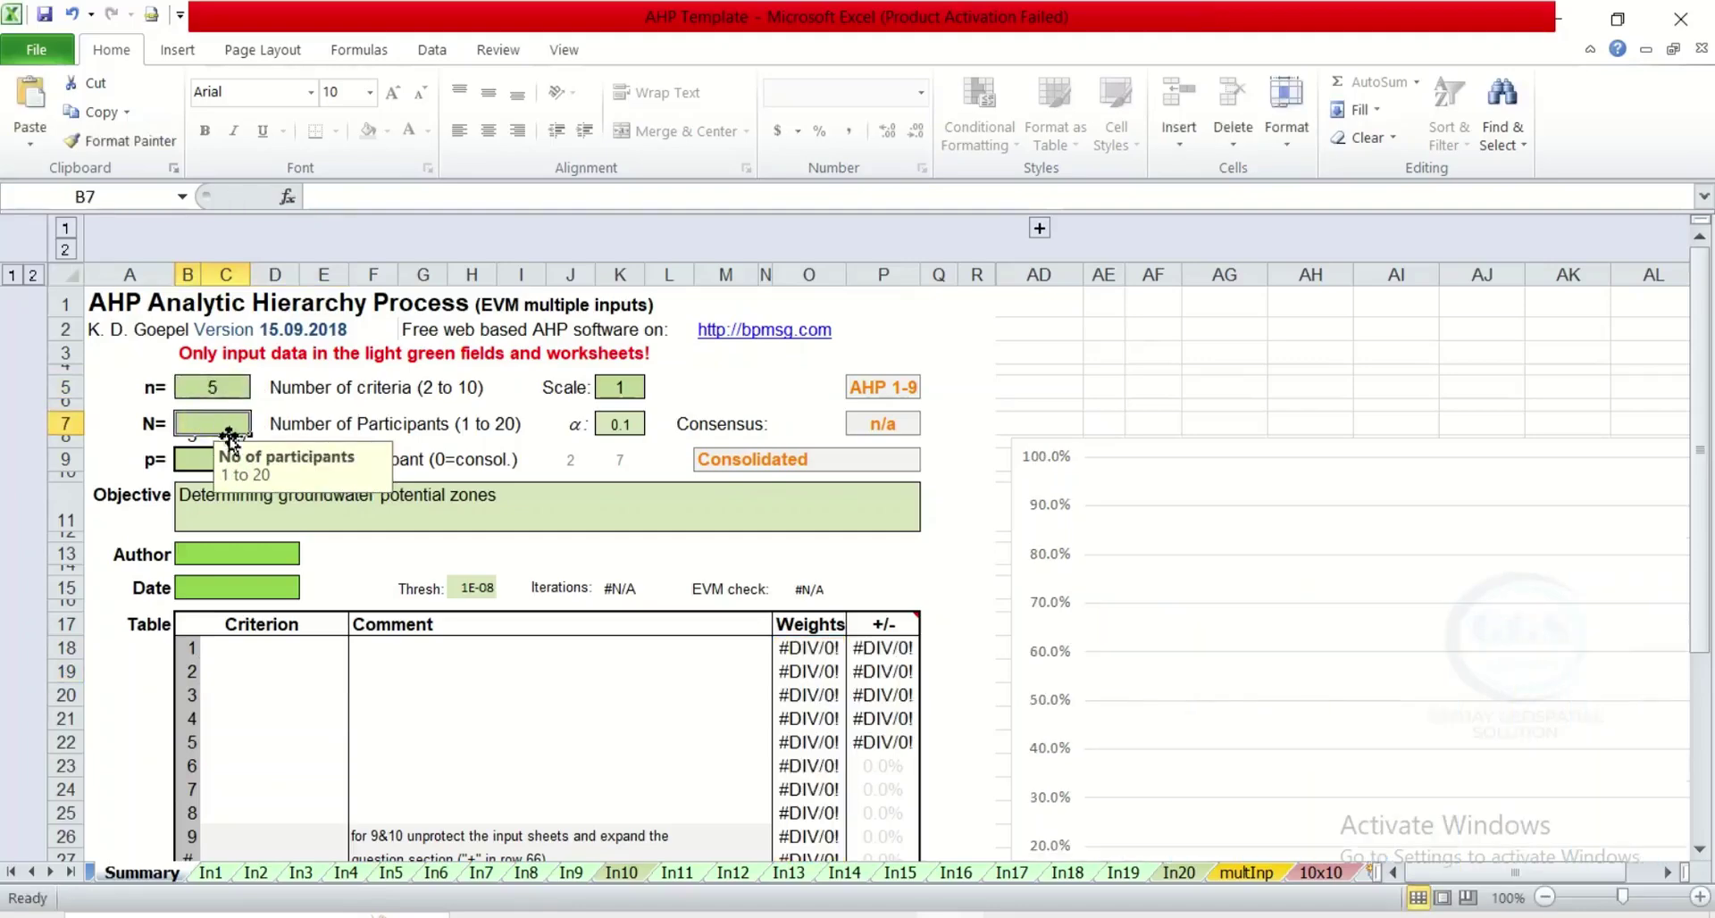
text(1)
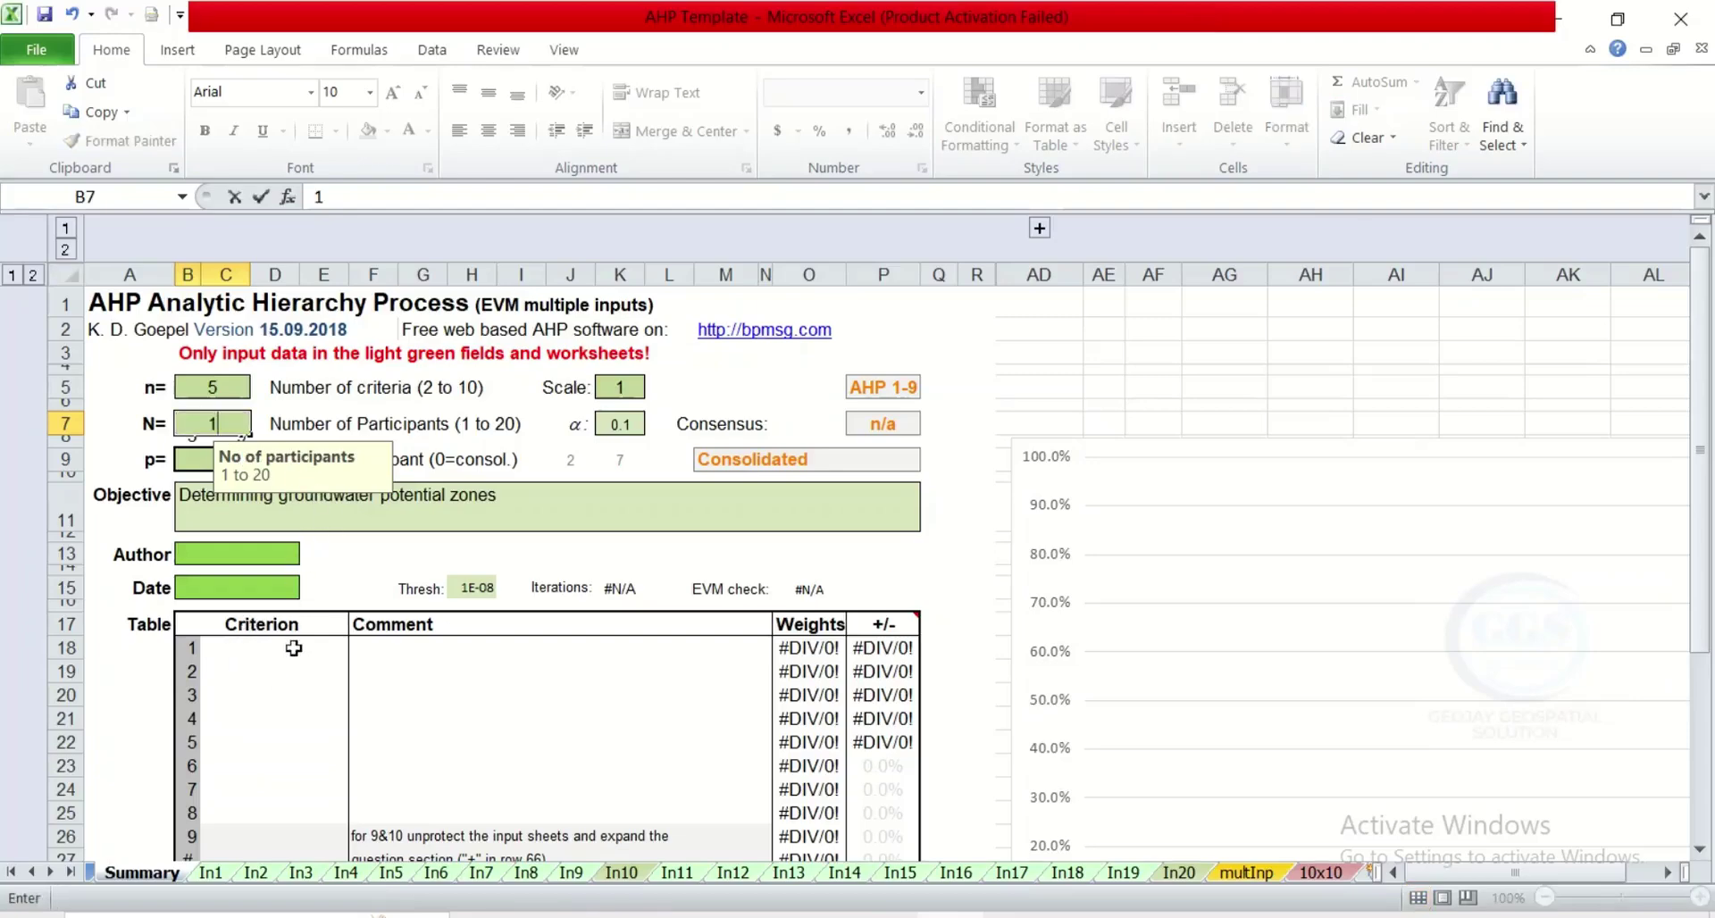
scroll(294, 647, down, 1)
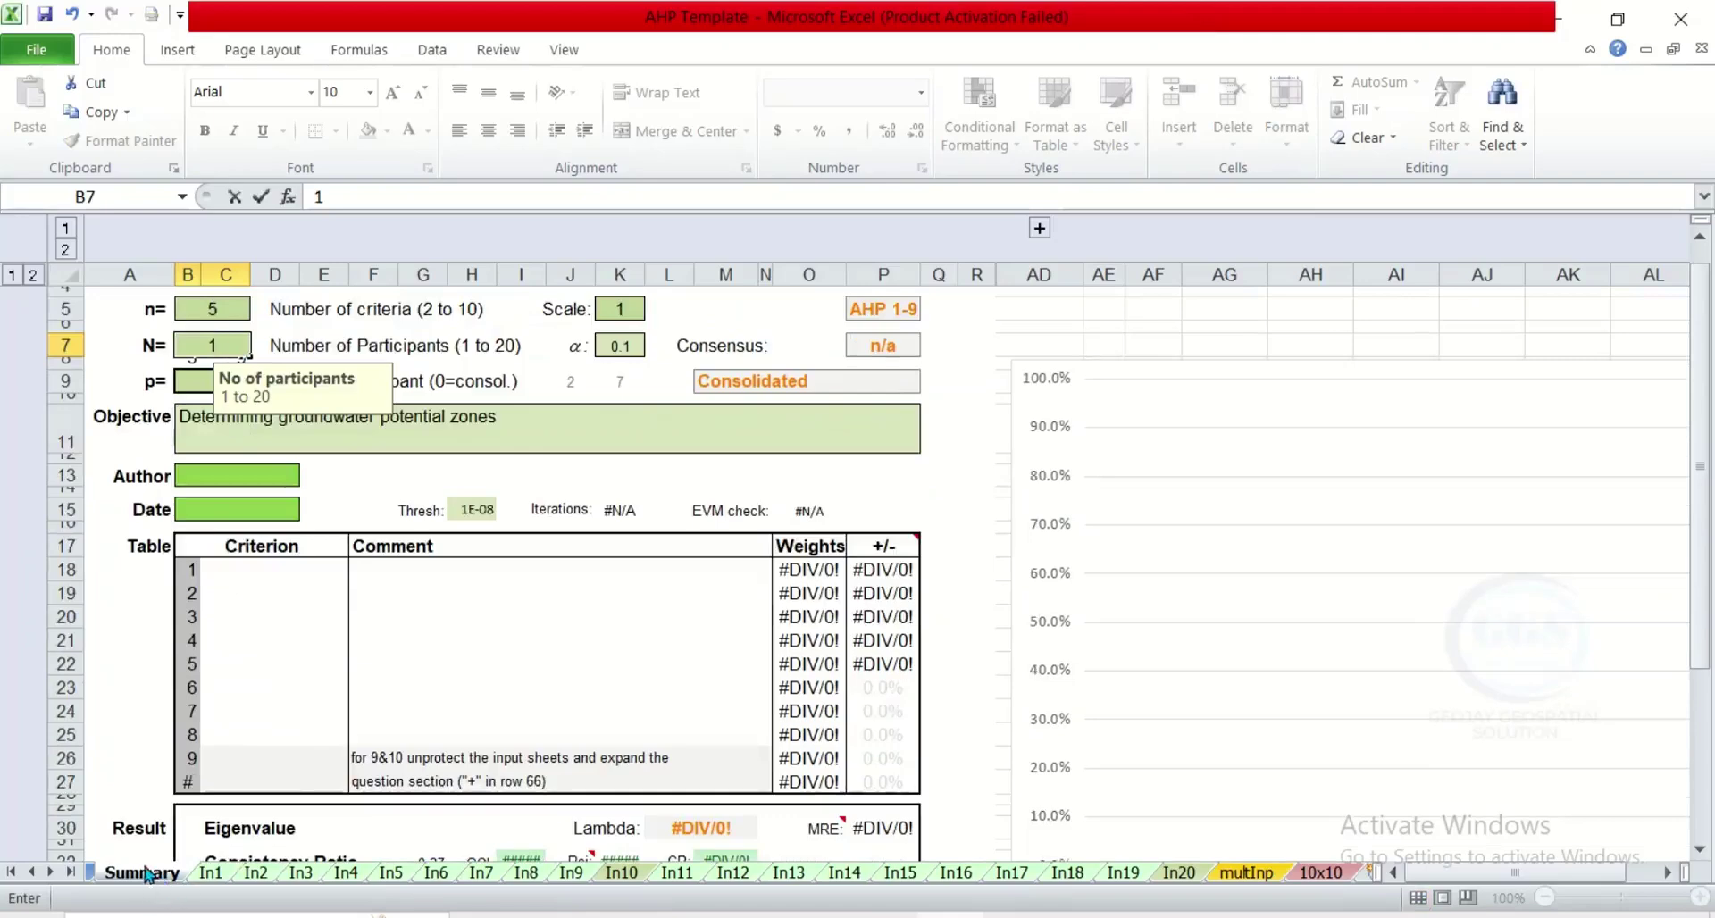
click(287, 576)
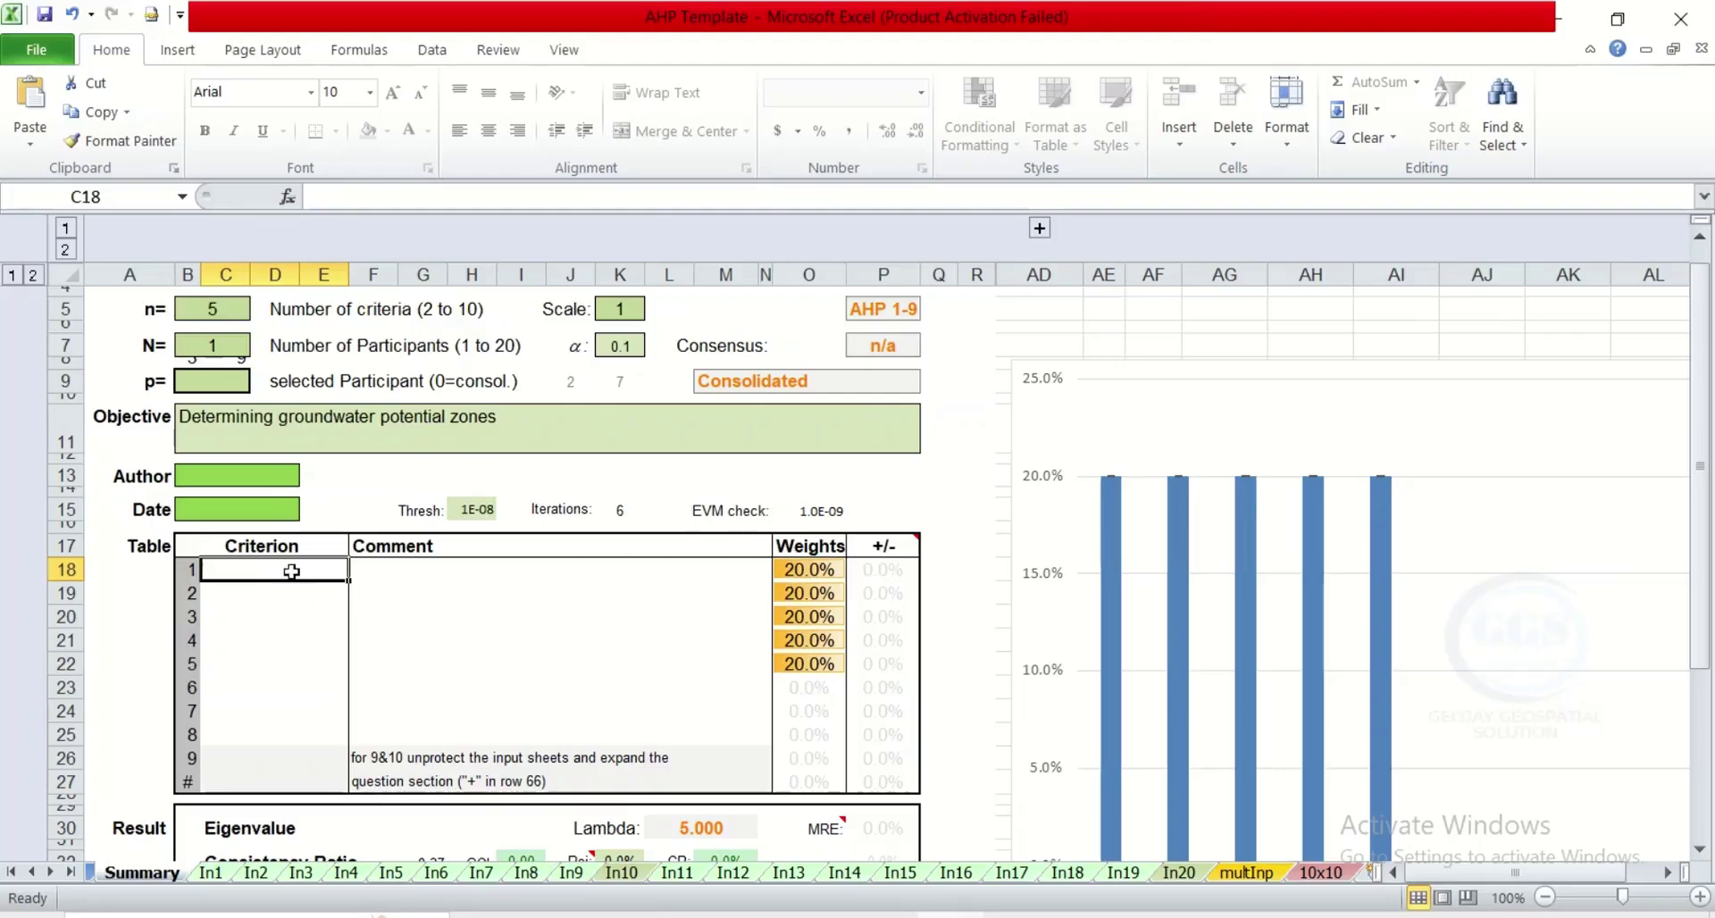
Enter Lineament Density, Drainage Density, Slope, Rainfall and Geology as criteria in C18–C22.
text(Lineament Density)
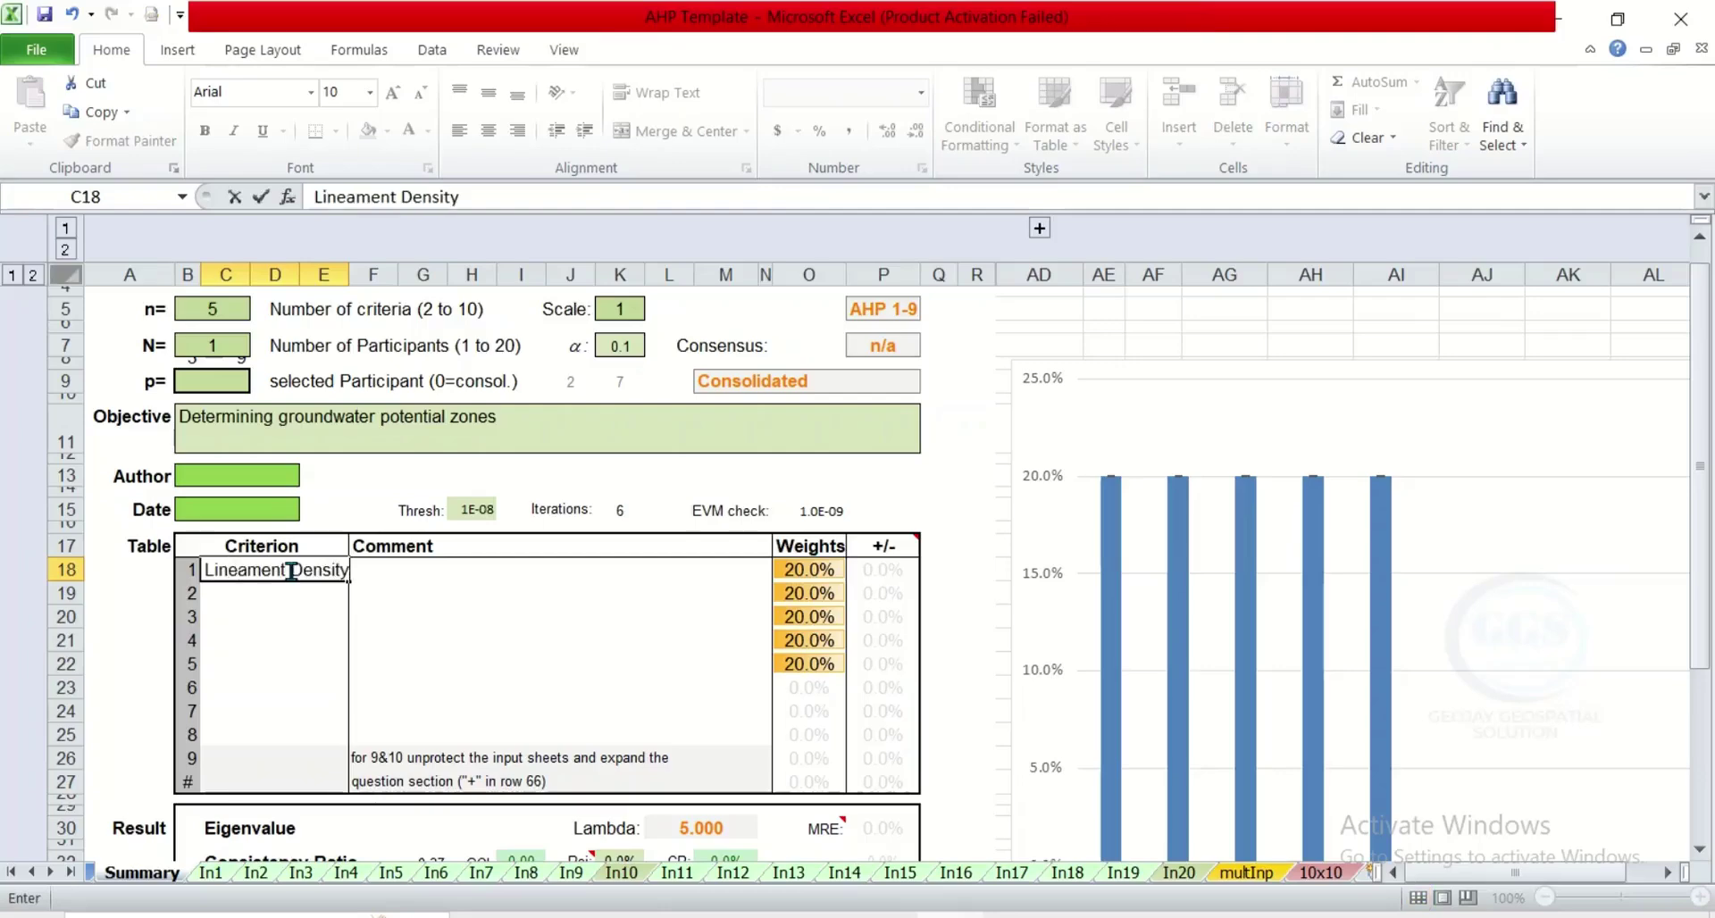
key(Return)
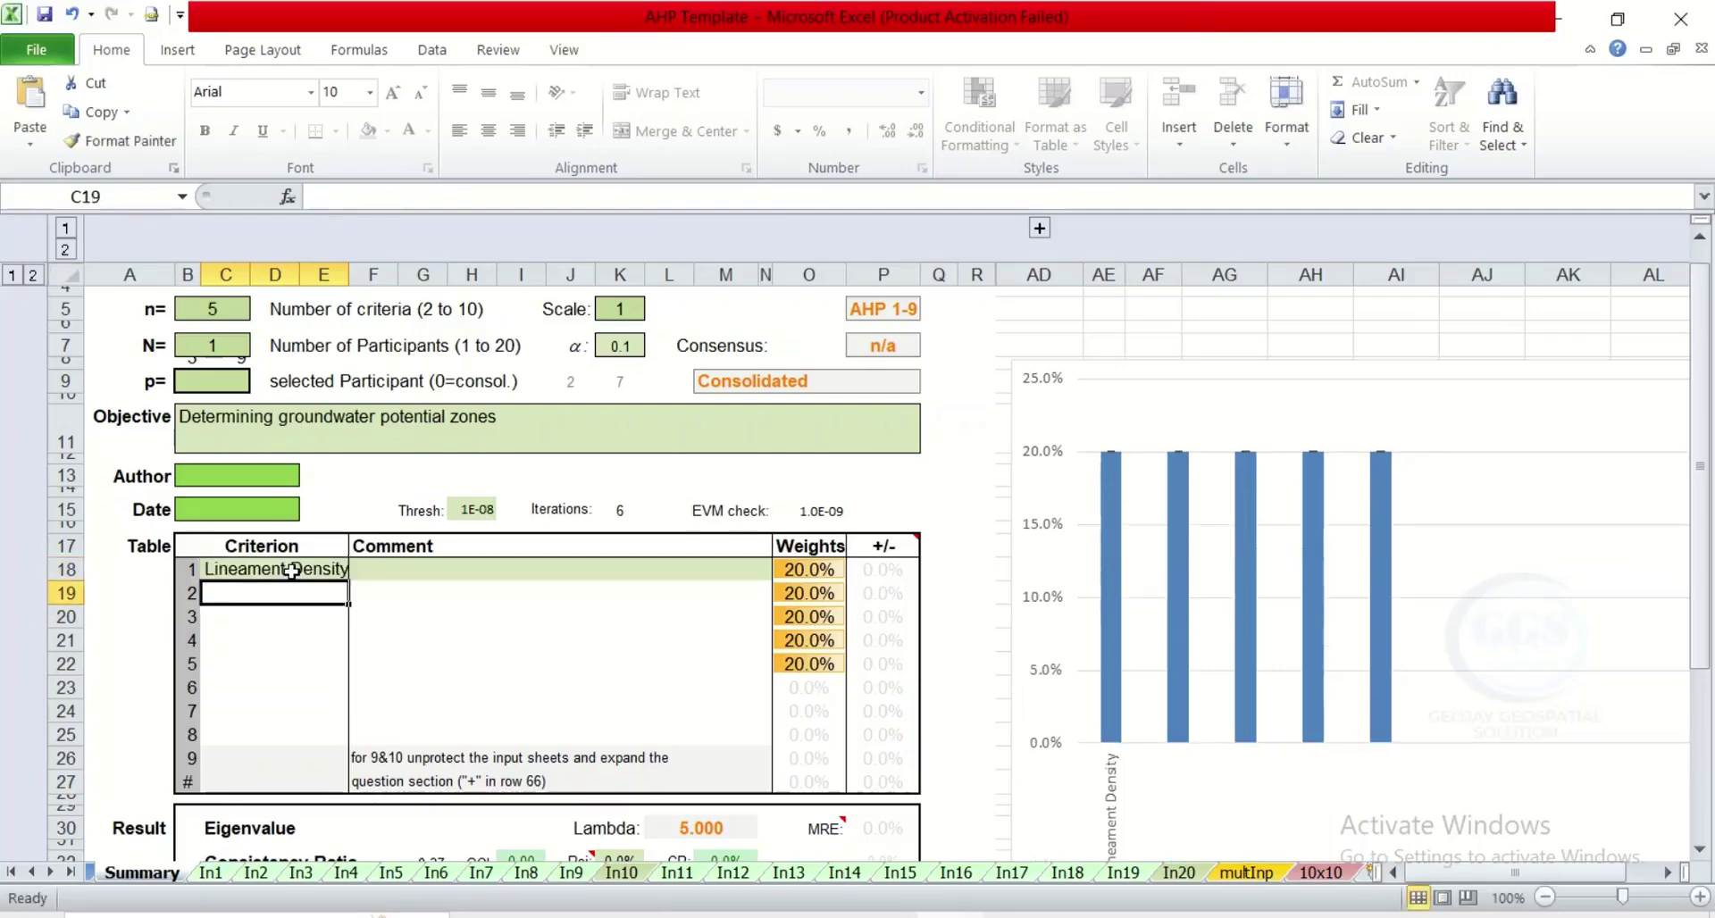
text(Drainage Density)
key(Return)
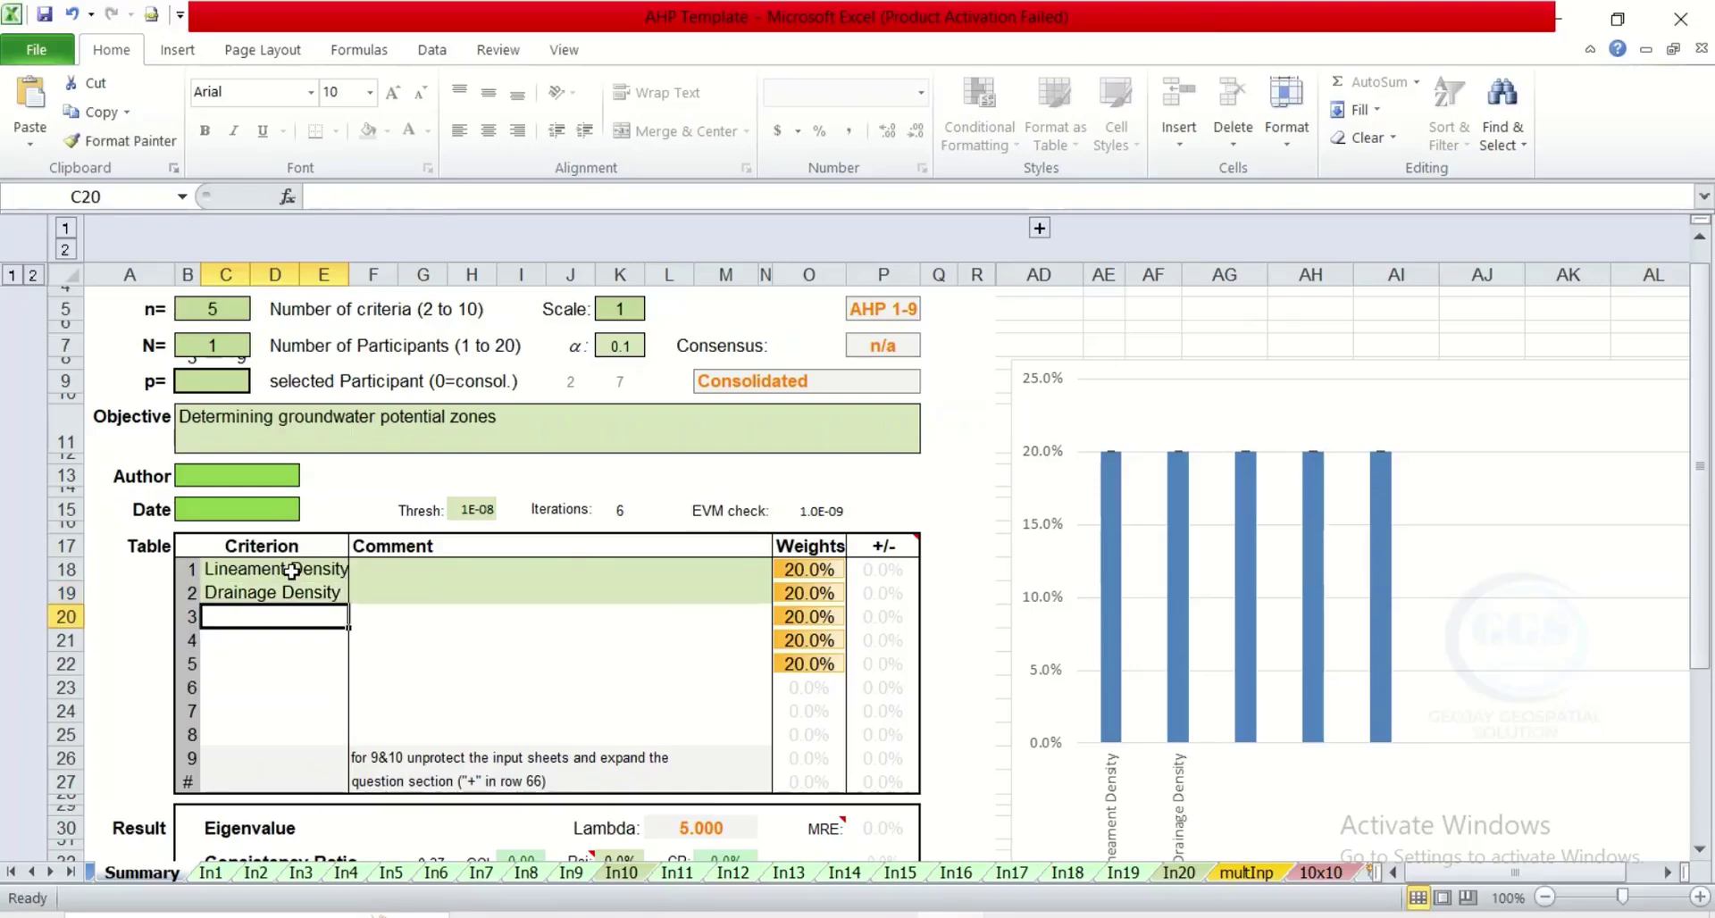
text(Slope)
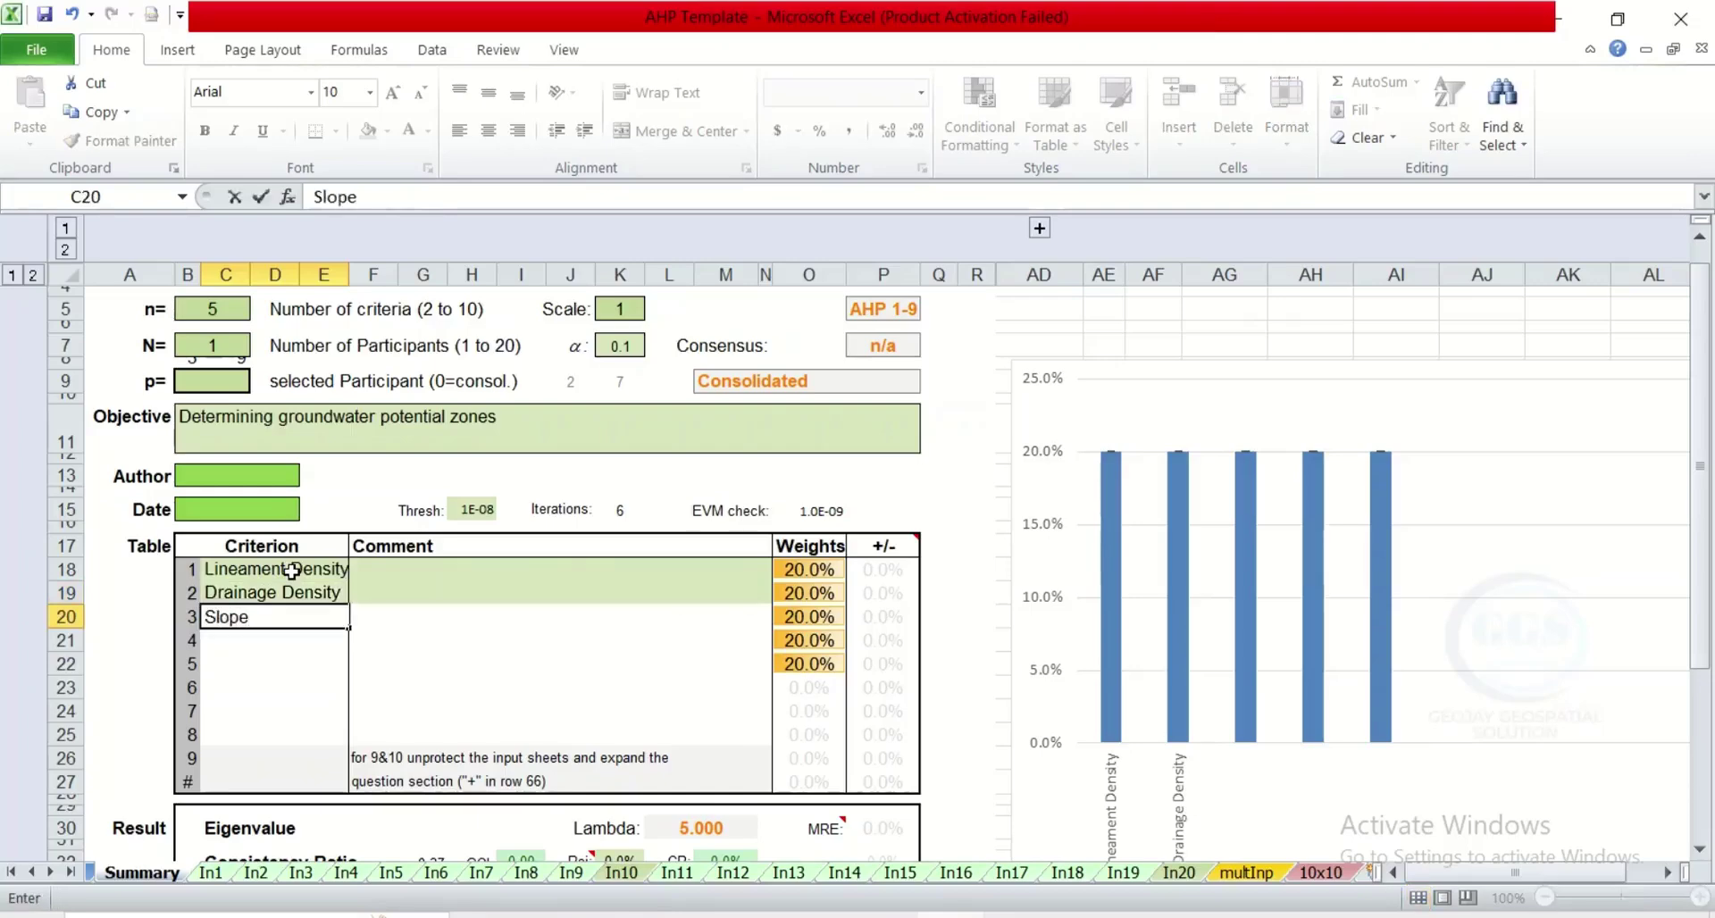
key(Return)
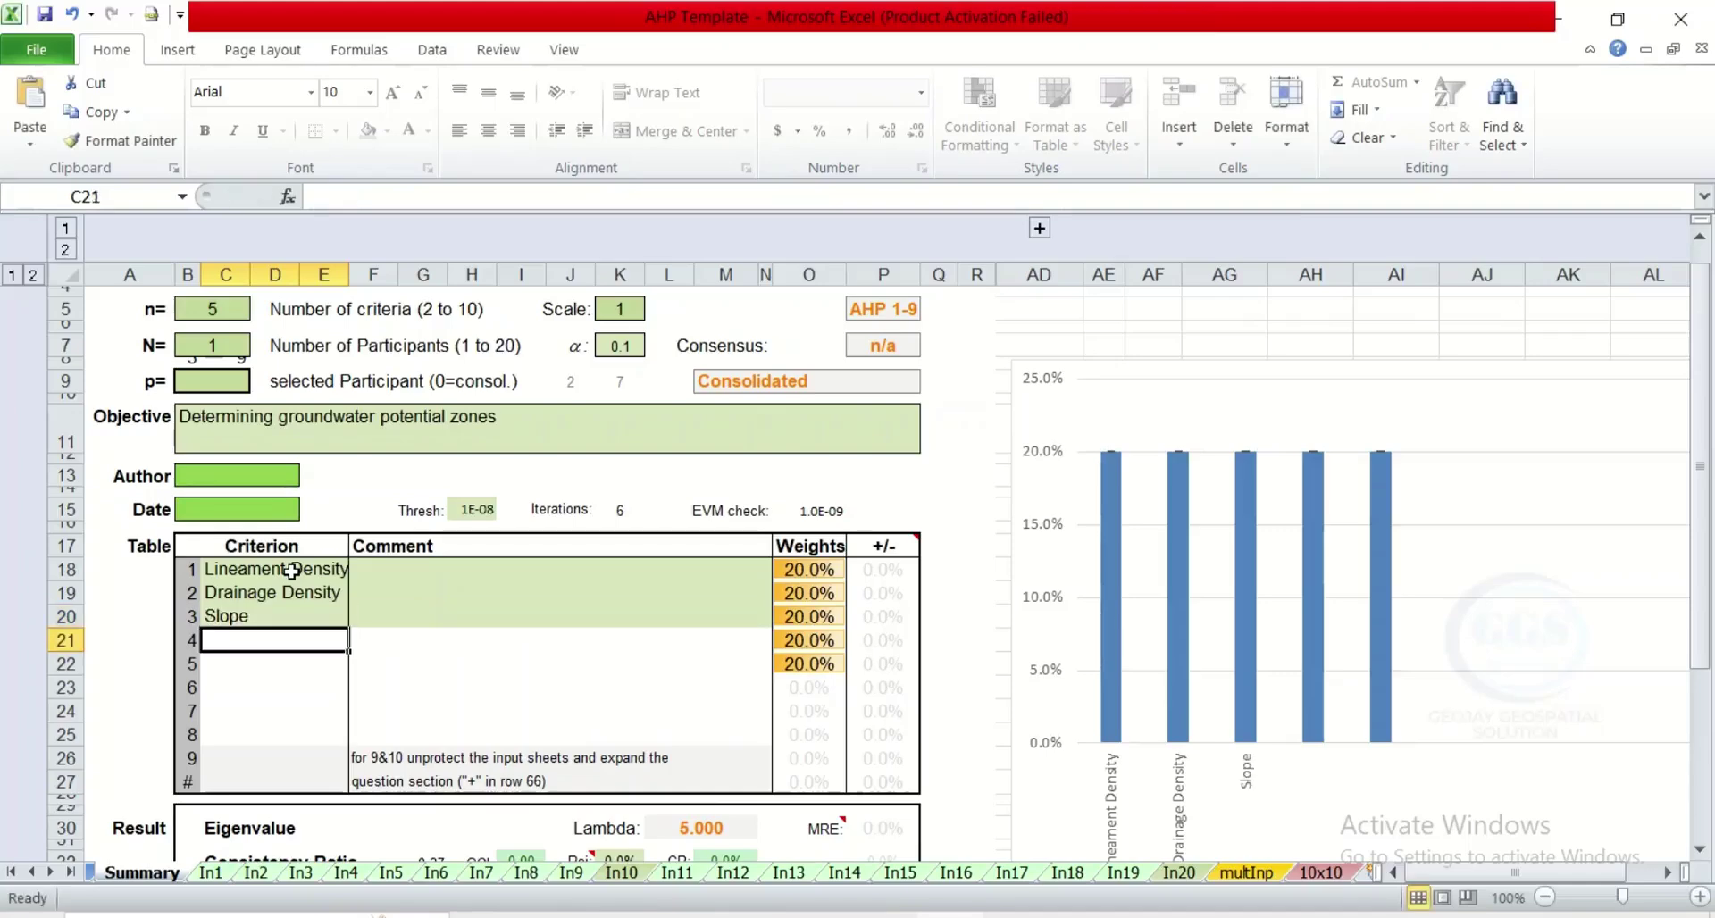
text(Rainfal)
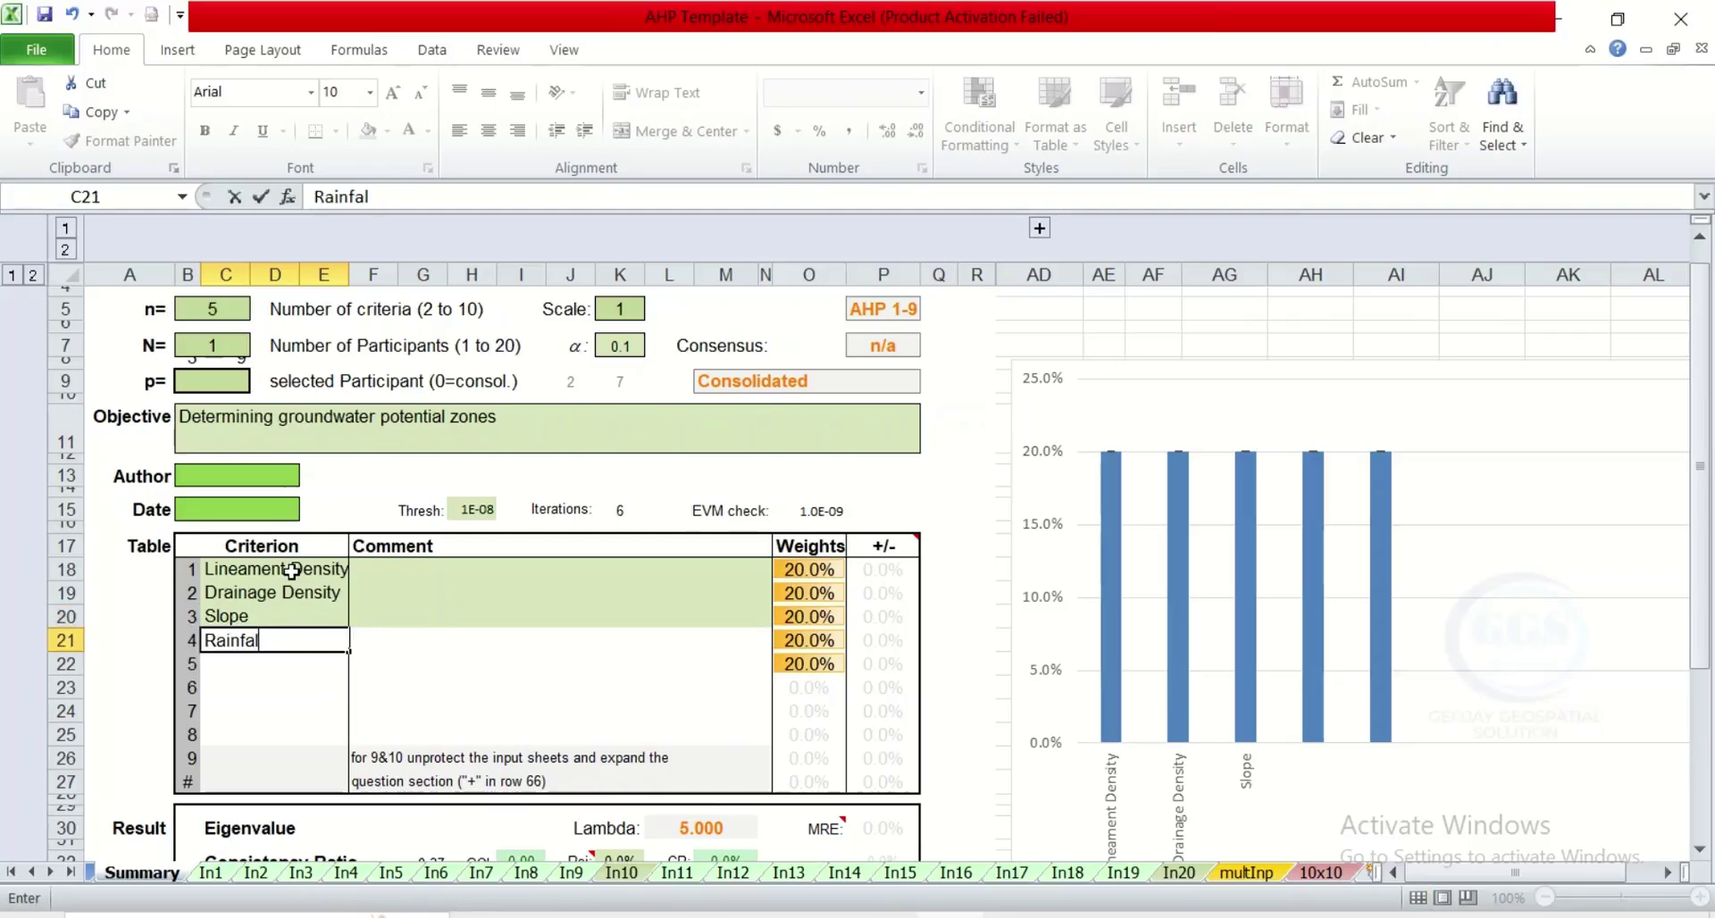
text(l)
key(Return)
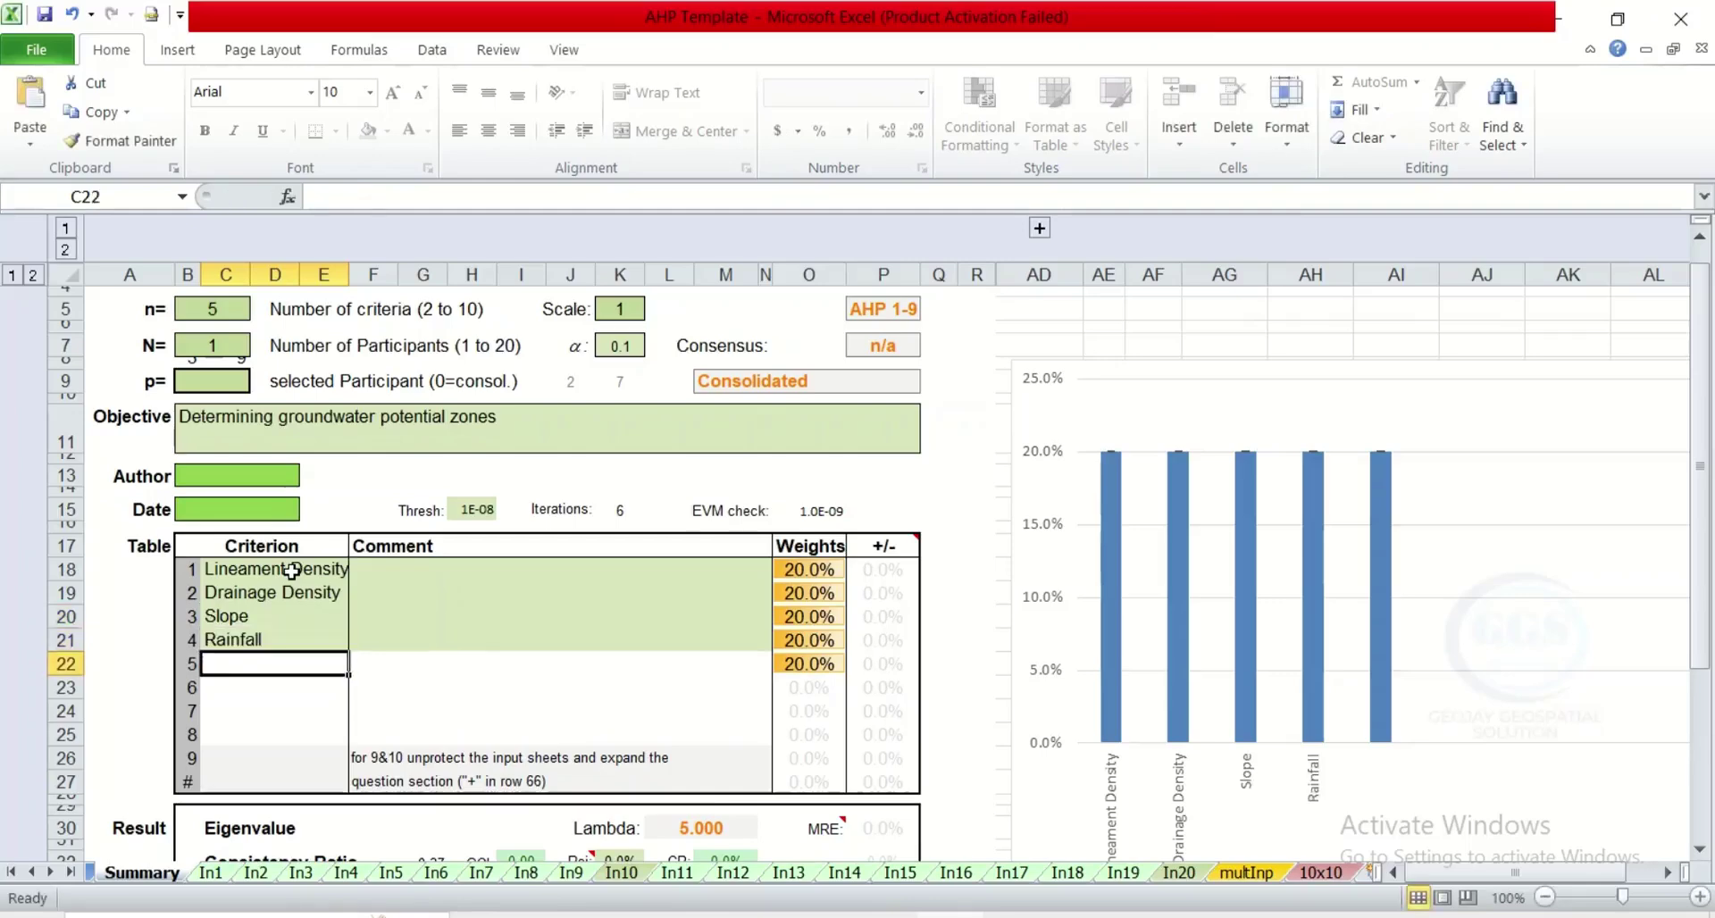
text(Geology)
key(Return)
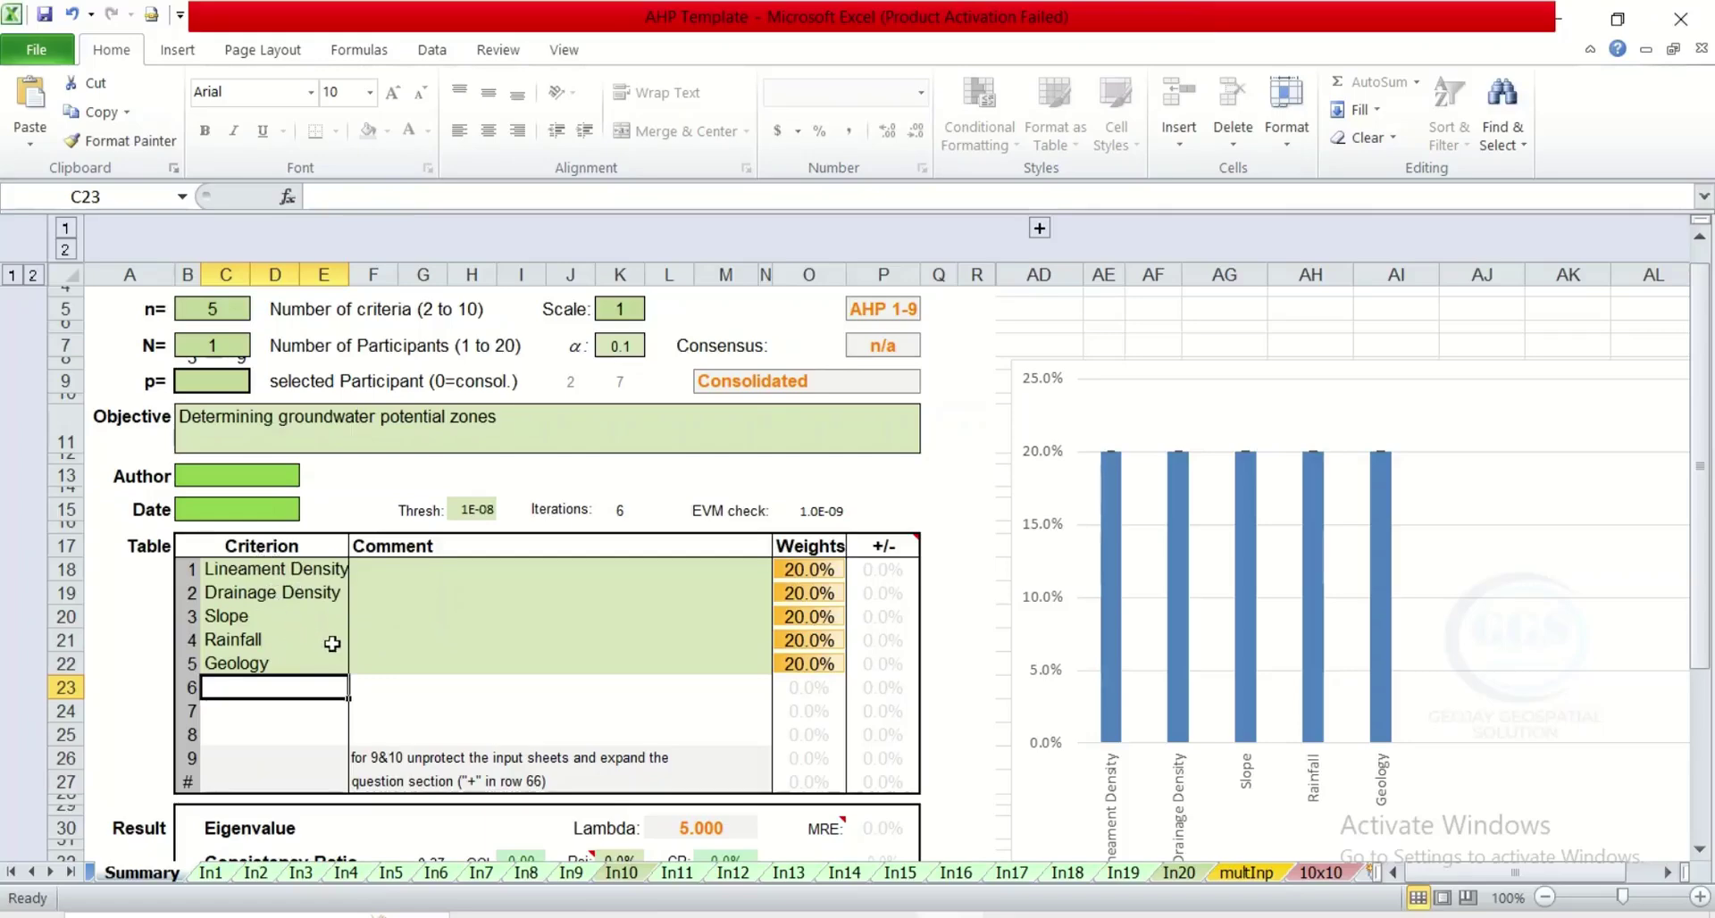
Go to the In1 sheet and select the first pair's A/B cell, K21.
click(212, 872)
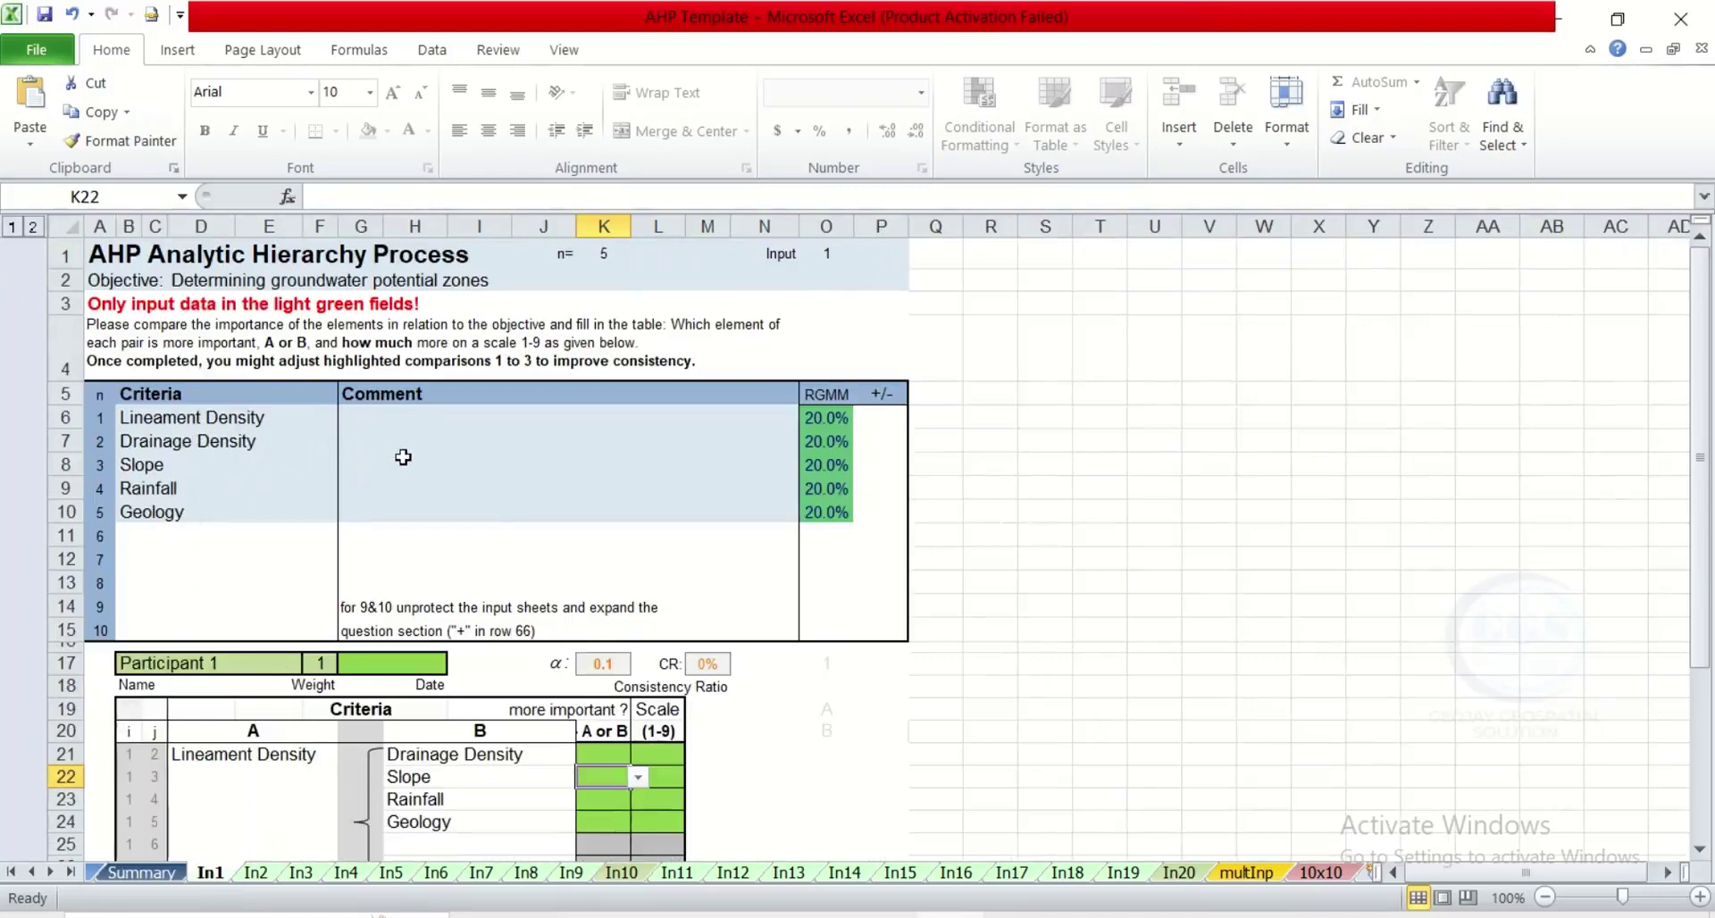
scroll(641, 624, down, 1)
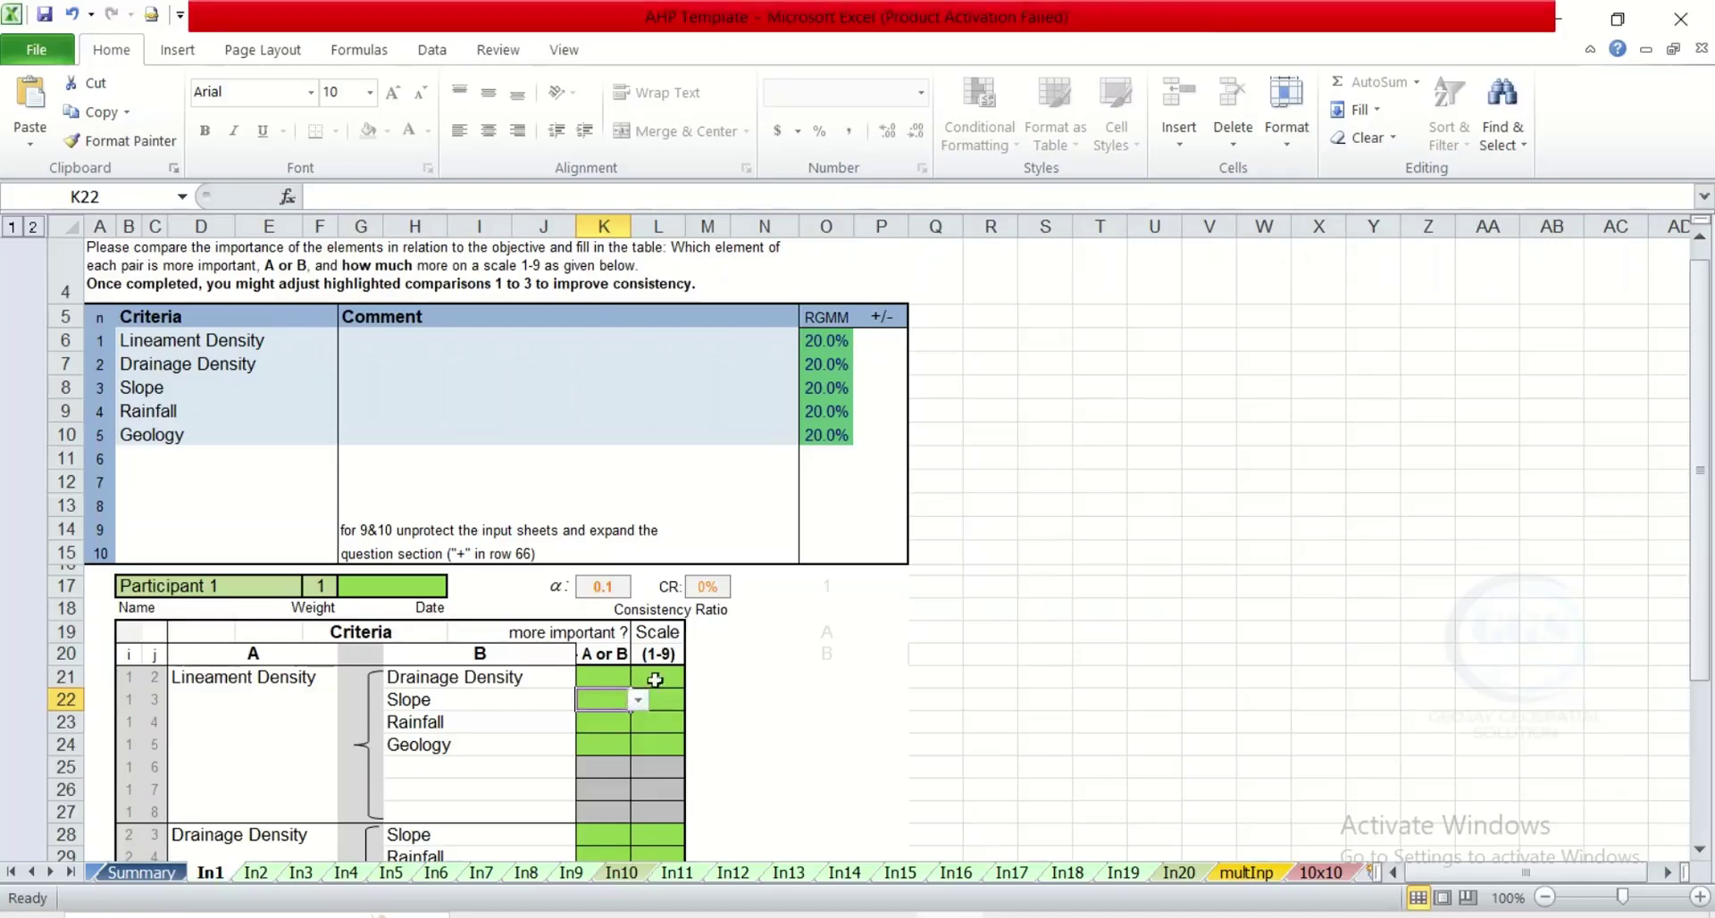
click(610, 679)
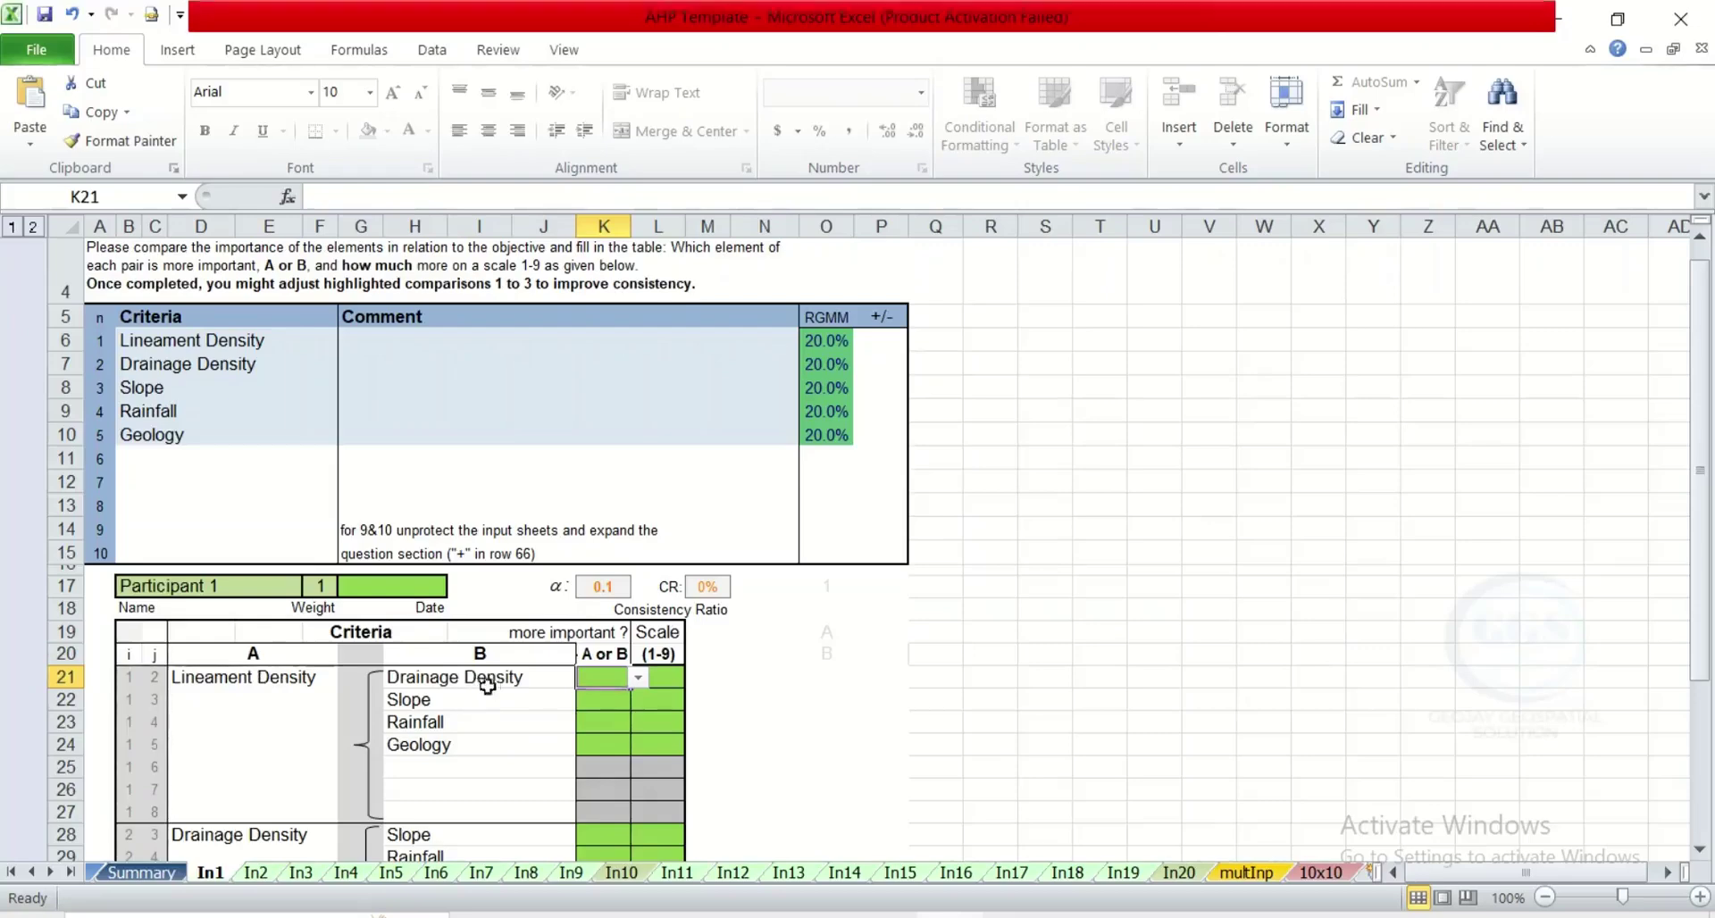
Mark Lineament Density (A) as more important than Drainage Density in K21.
click(637, 679)
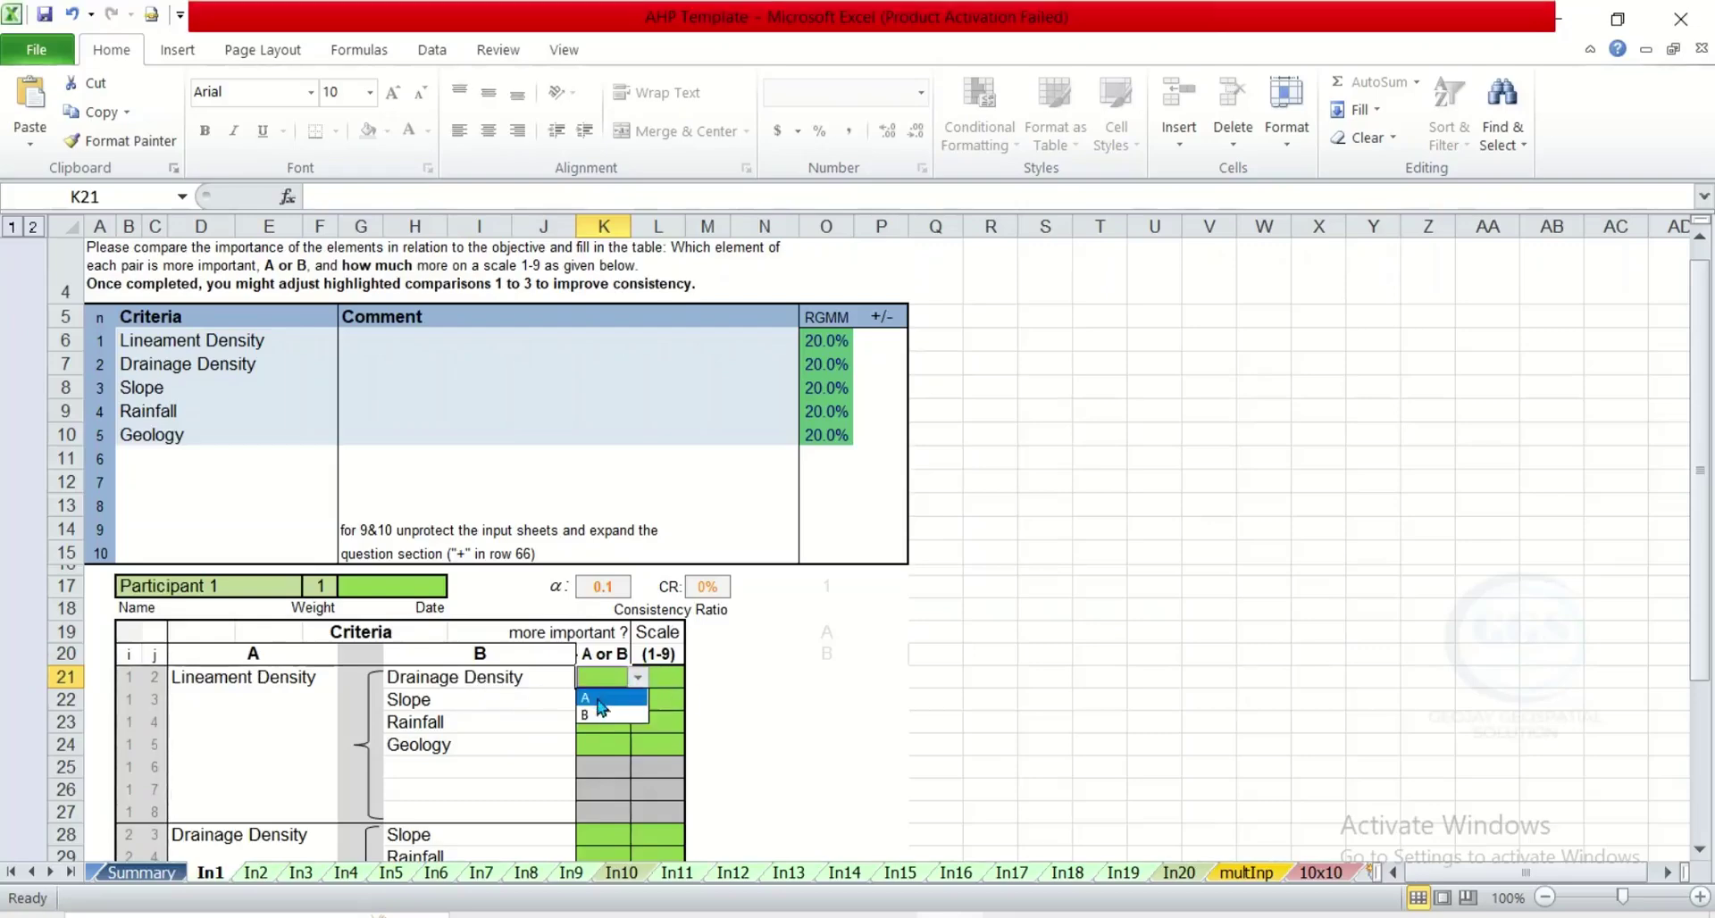
click(598, 702)
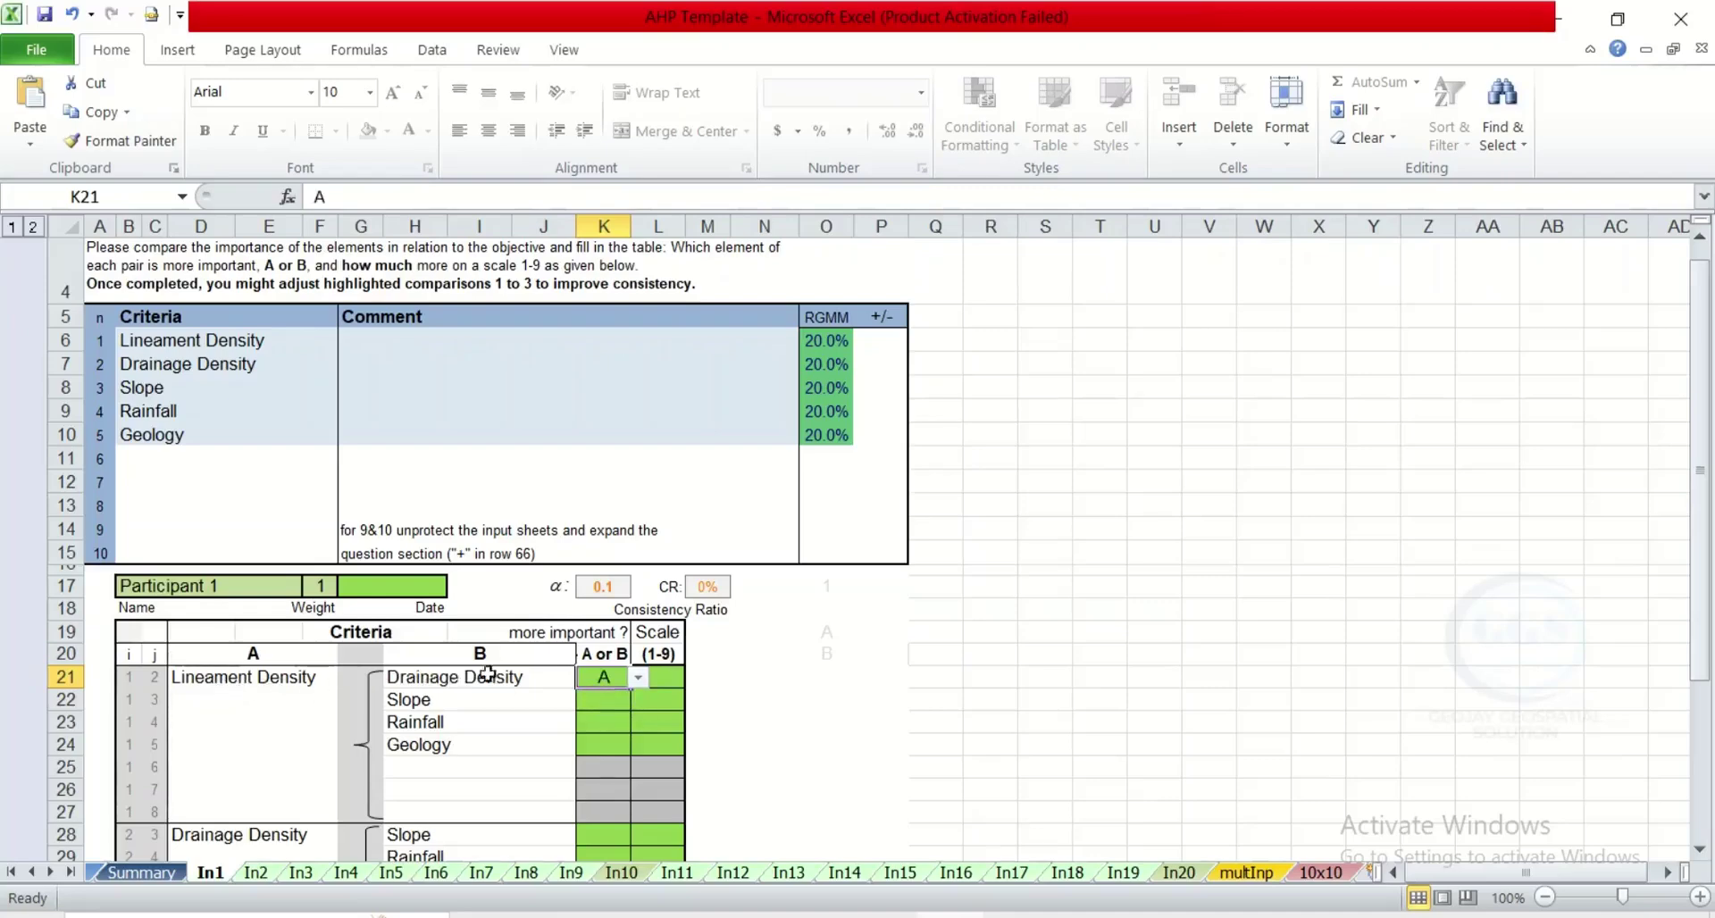
scroll(518, 661, down, 3)
scroll(531, 655, down, 4)
scroll(531, 655, down, 4)
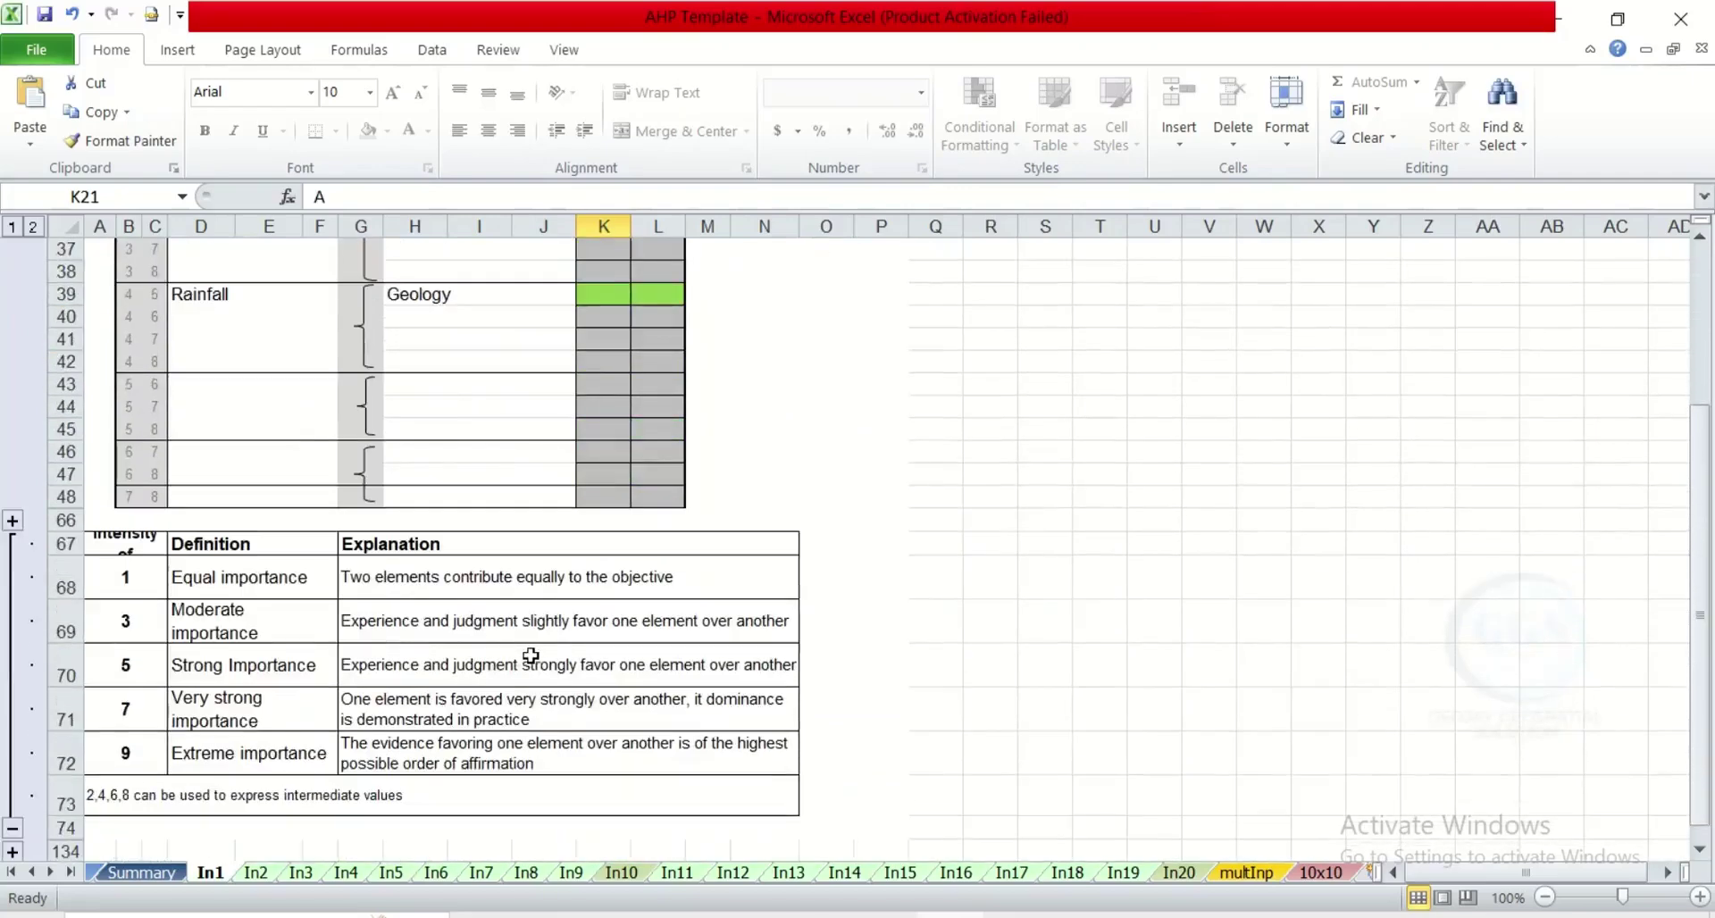
scroll(236, 625, up, 1)
scroll(238, 643, down, 1)
Review the intensity scale table, then reconfirm A as the more important criterion.
scroll(265, 697, up, 1)
scroll(268, 705, down, 1)
scroll(265, 699, up, 1)
scroll(268, 697, up, 3)
scroll(268, 697, up, 4)
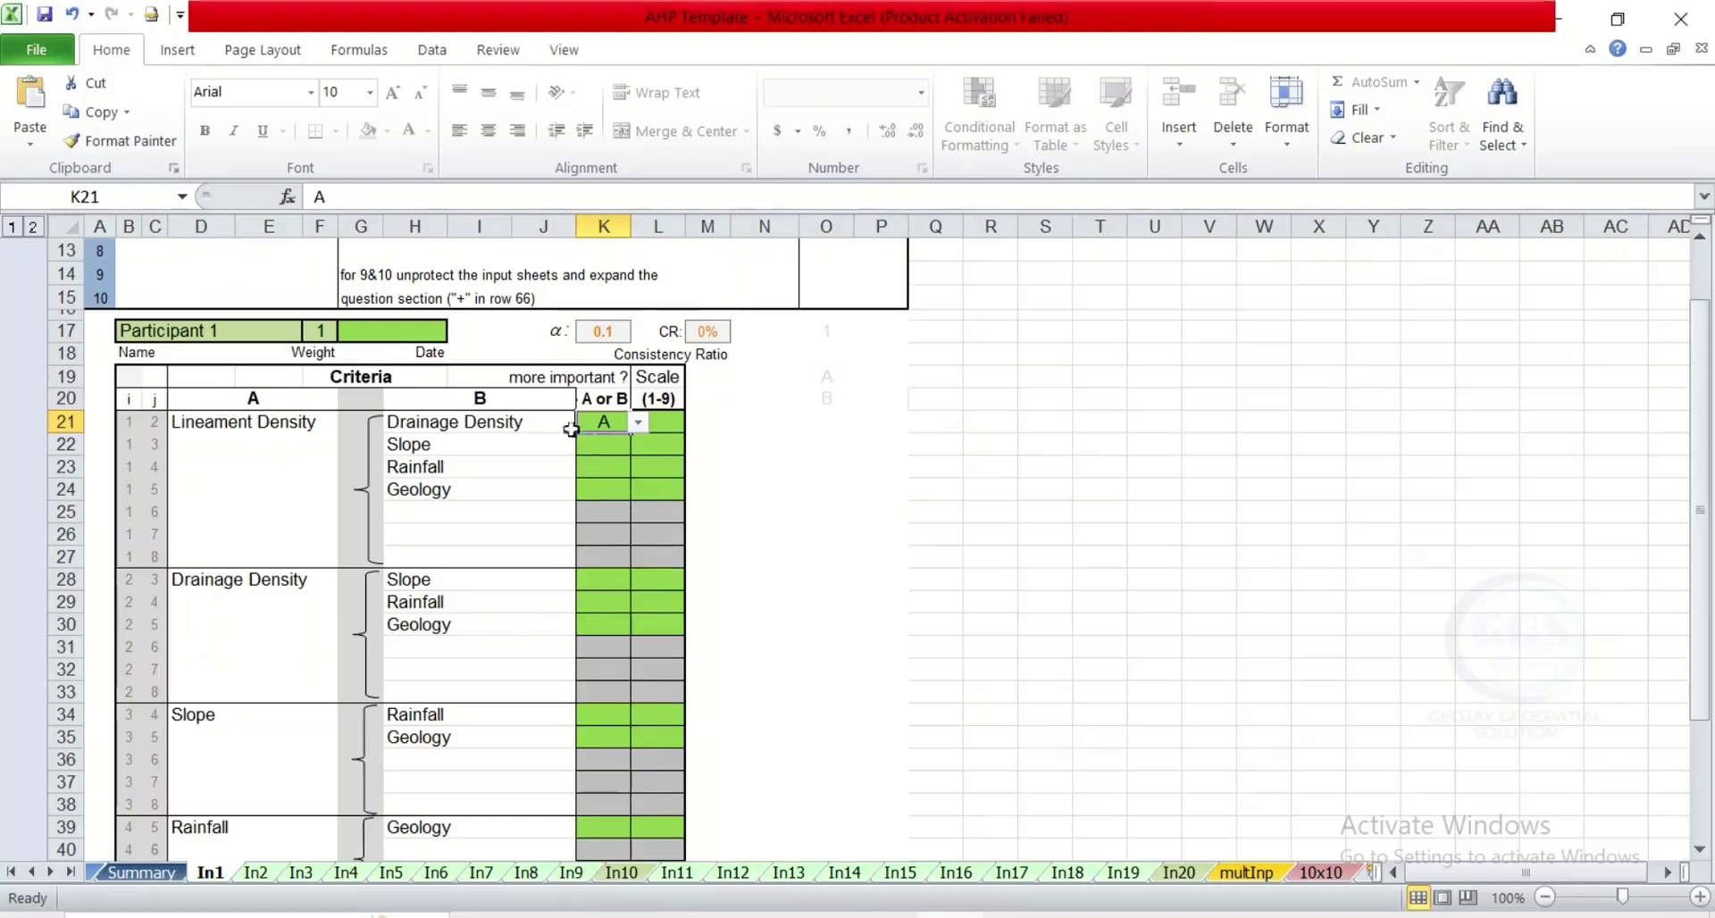
click(638, 423)
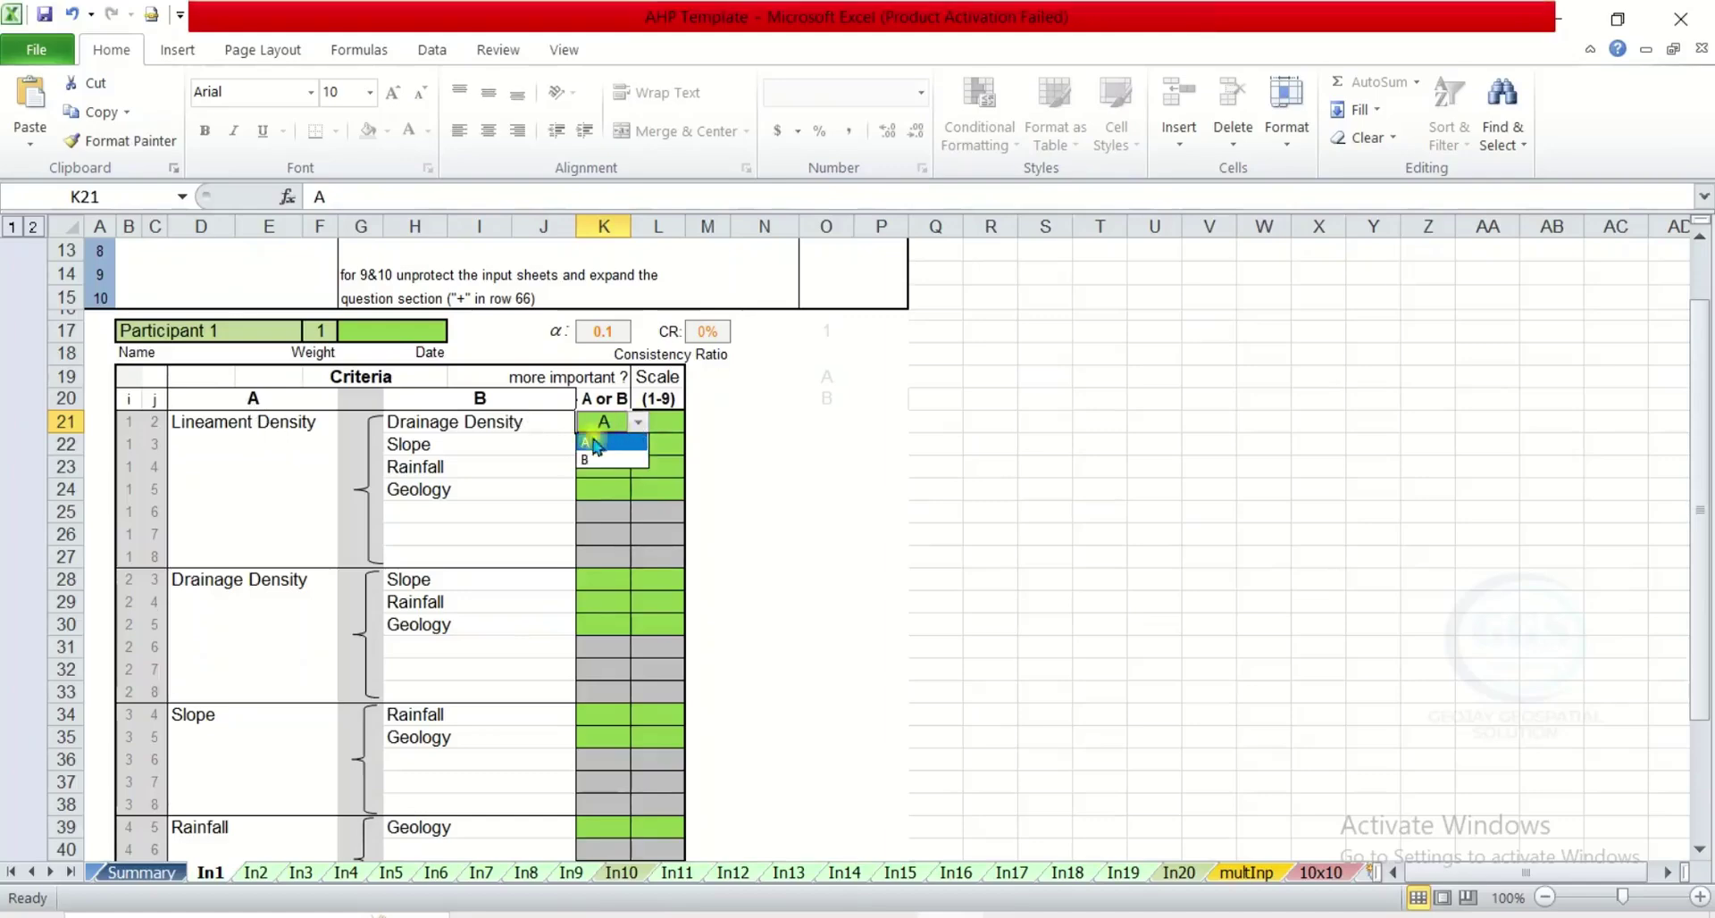
click(595, 443)
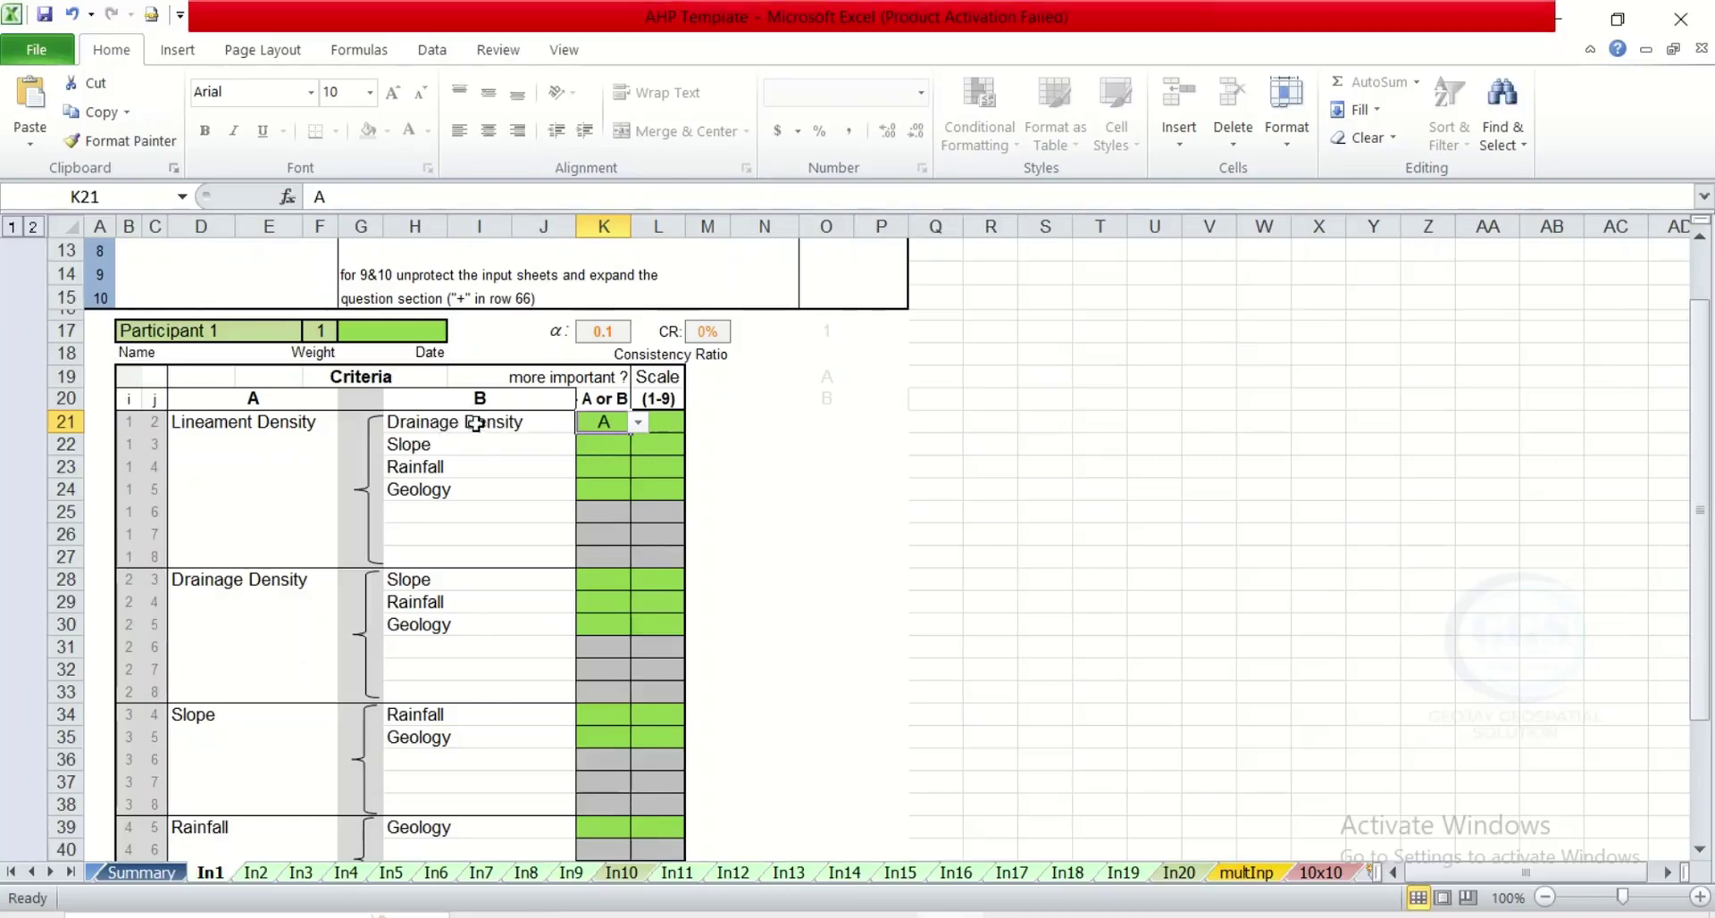
click(663, 427)
Score Lineament Density (A) at 1 over Drainage Density and 2 over Slope.
text(1)
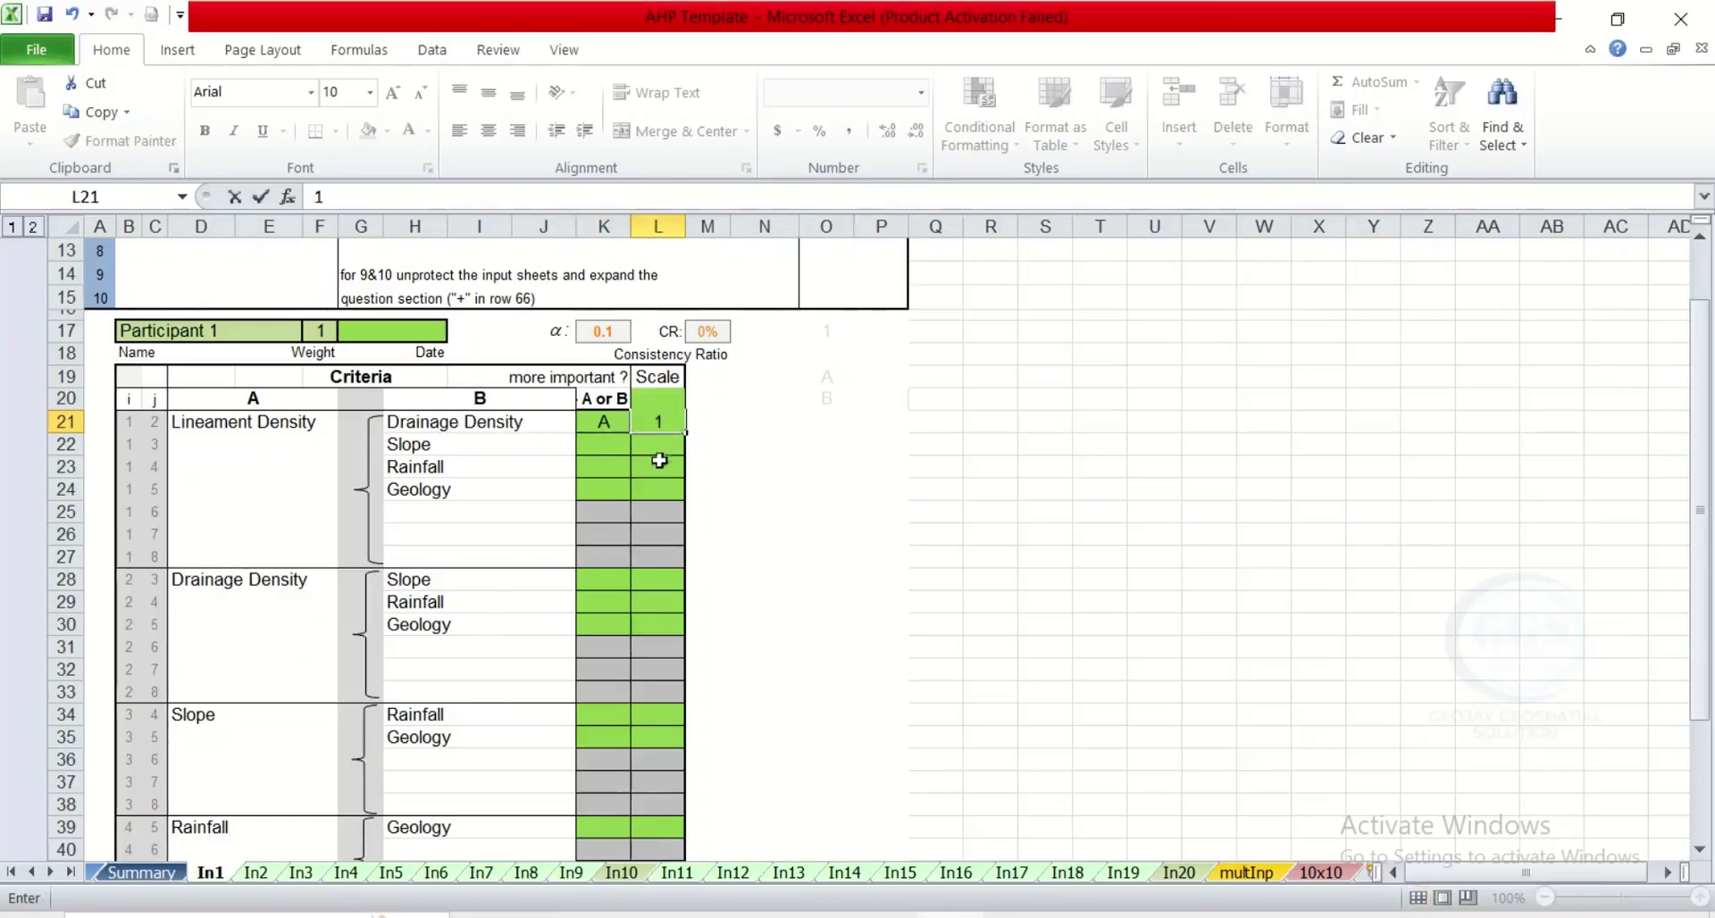
click(587, 447)
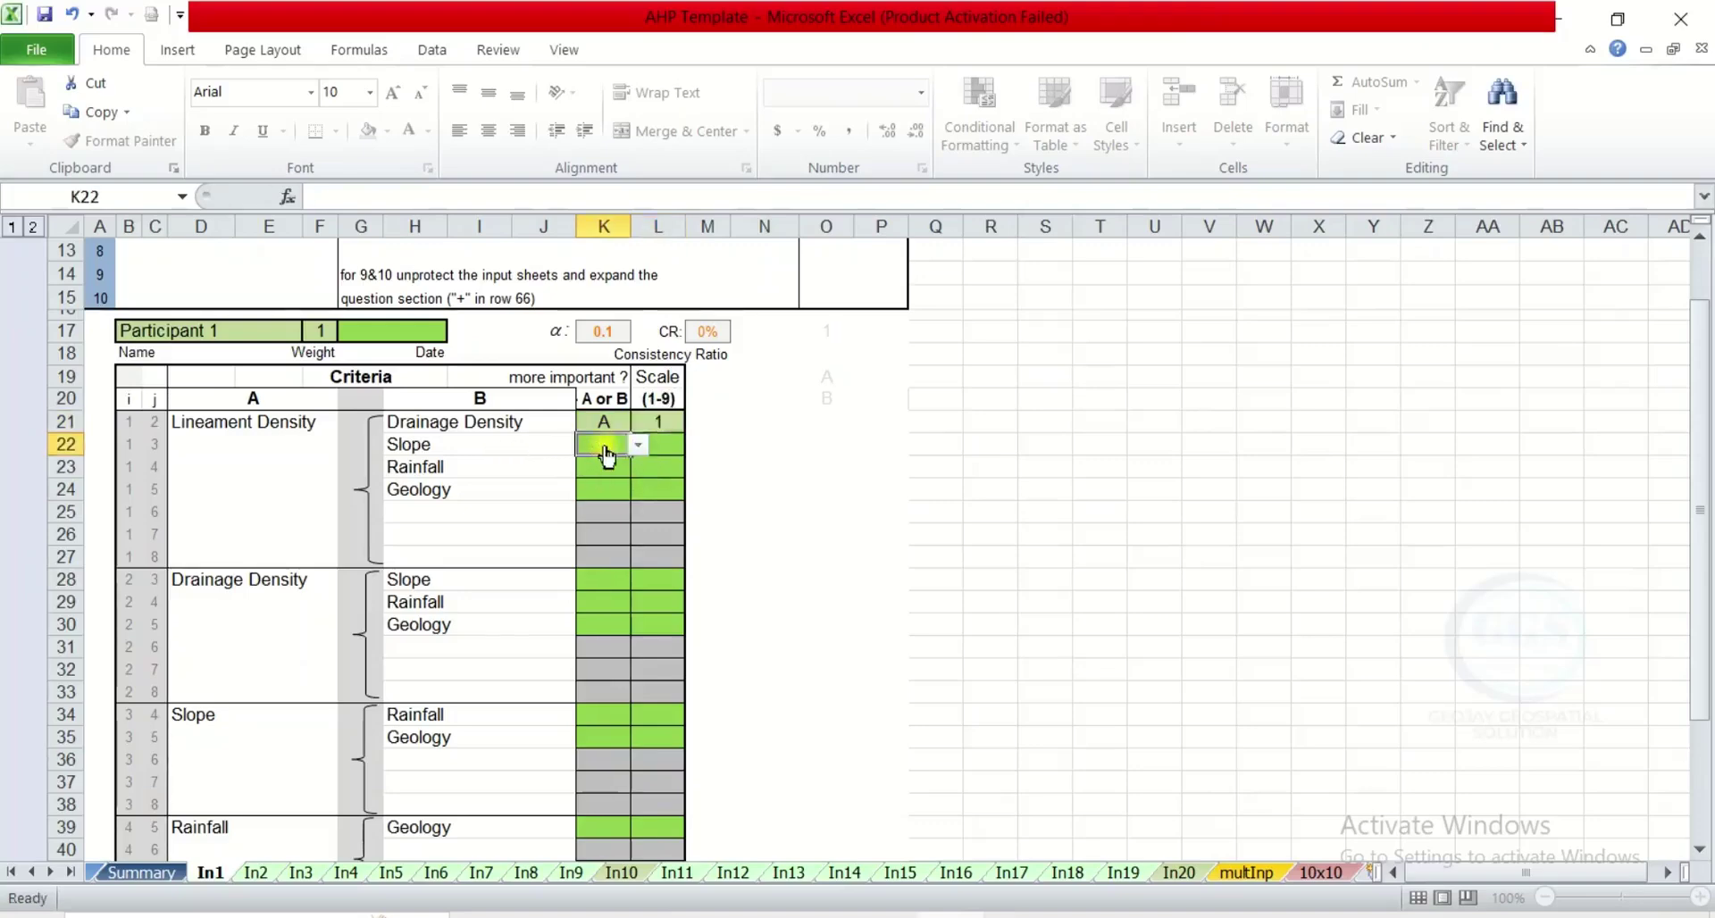
click(639, 443)
click(602, 468)
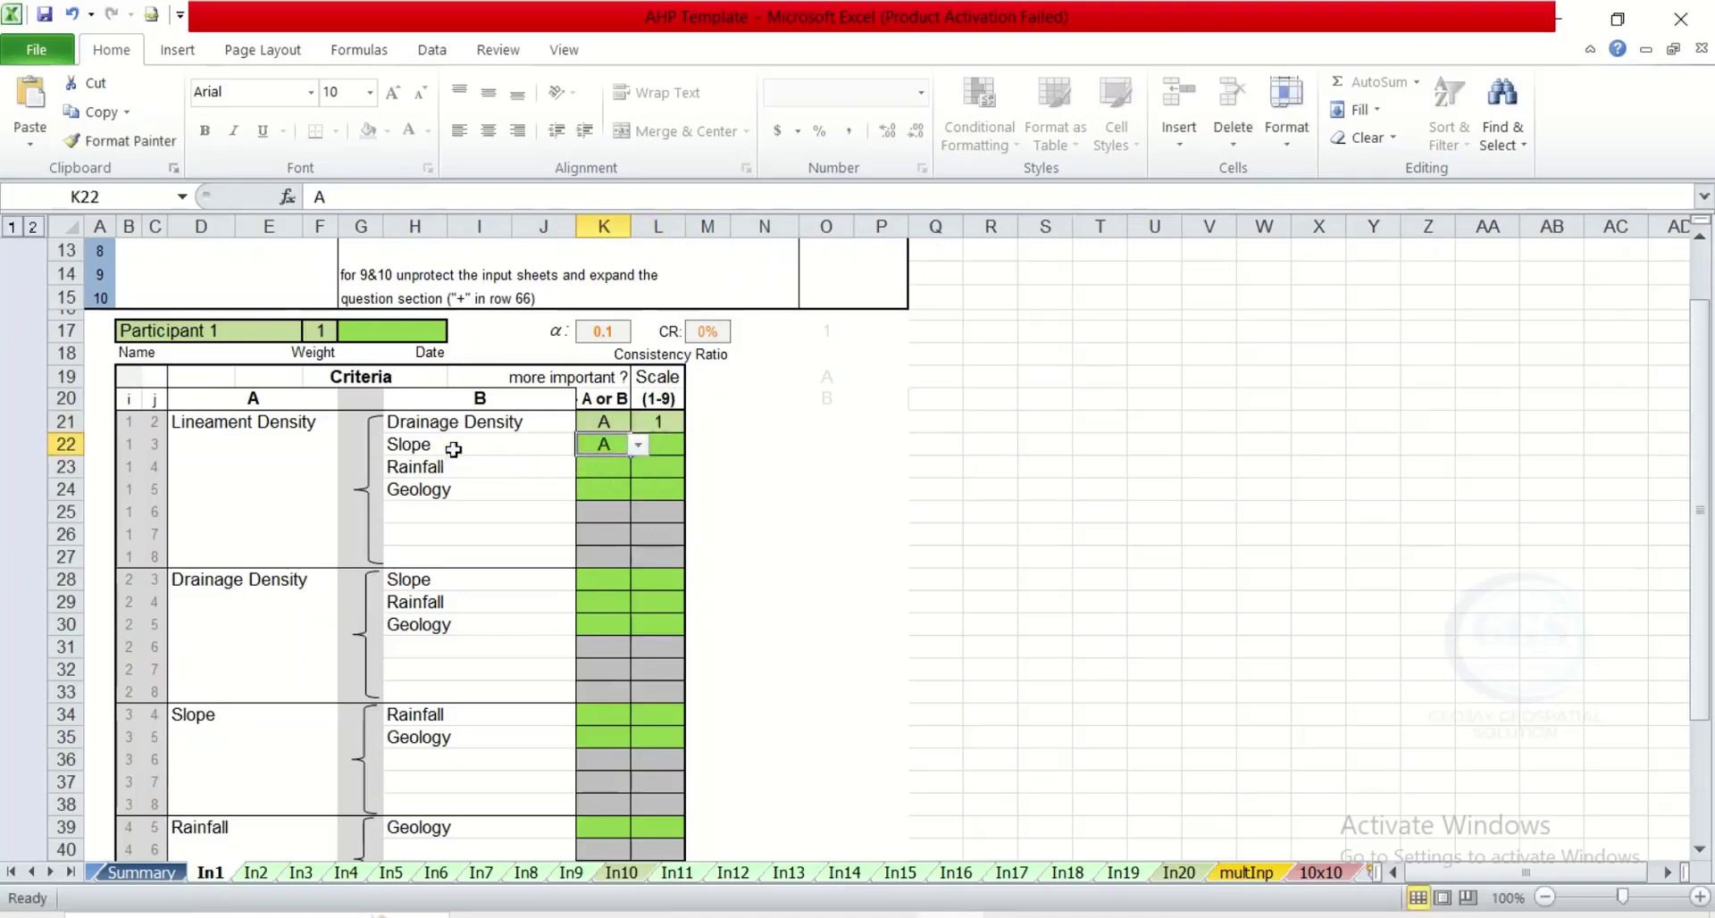
click(666, 445)
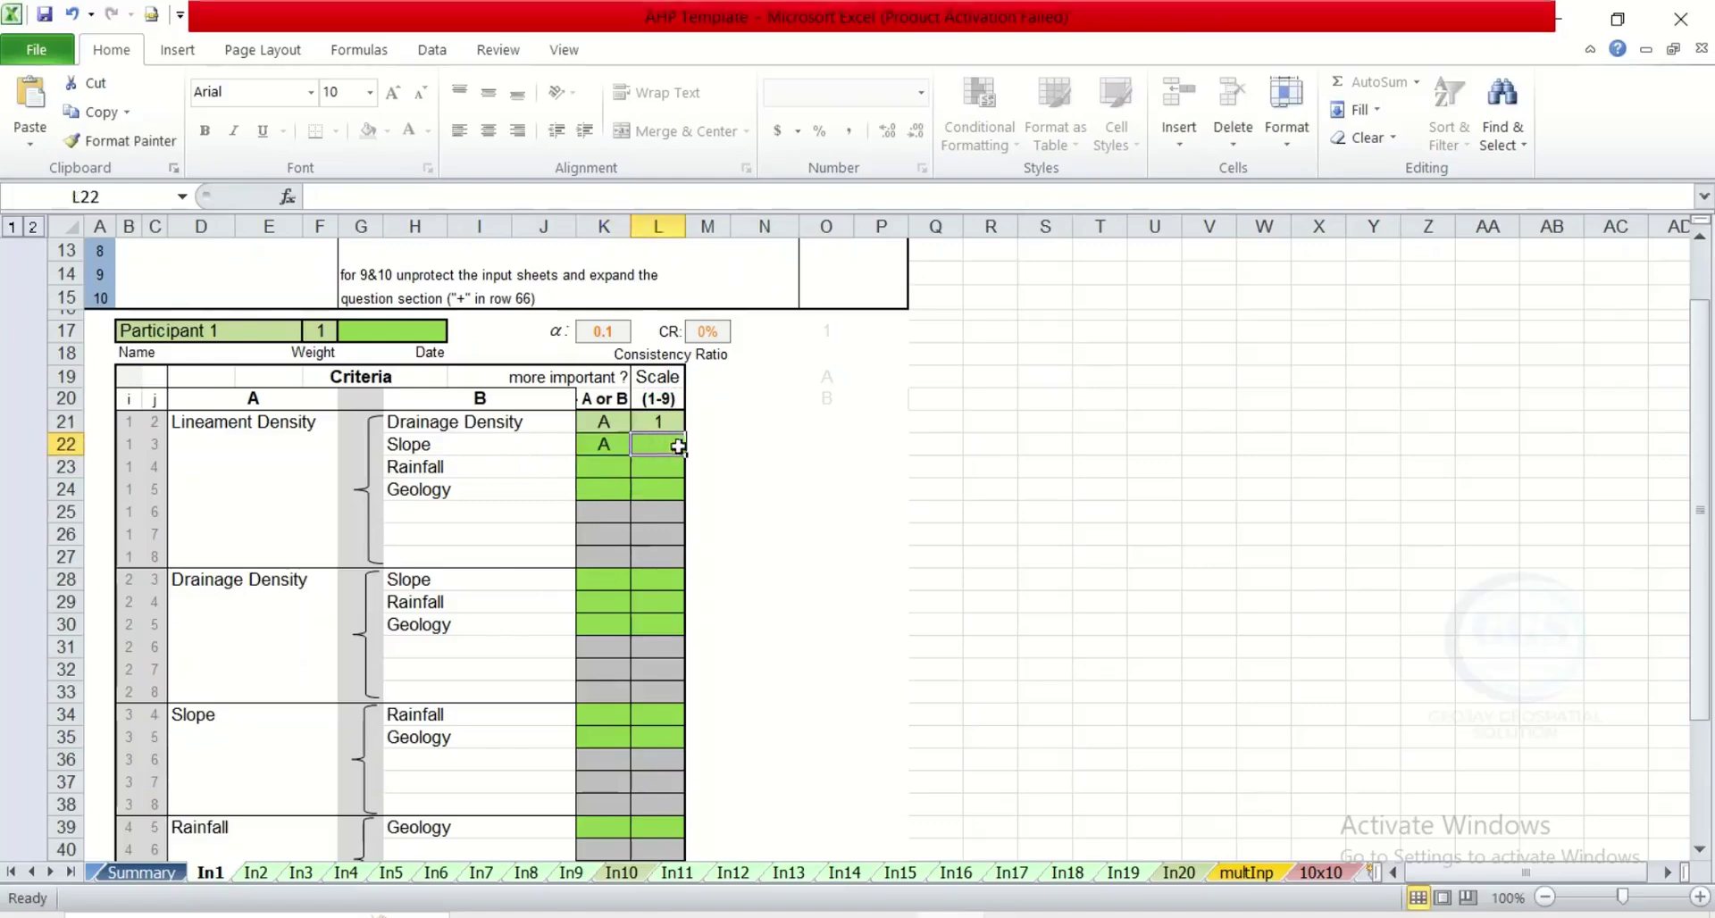
text(2)
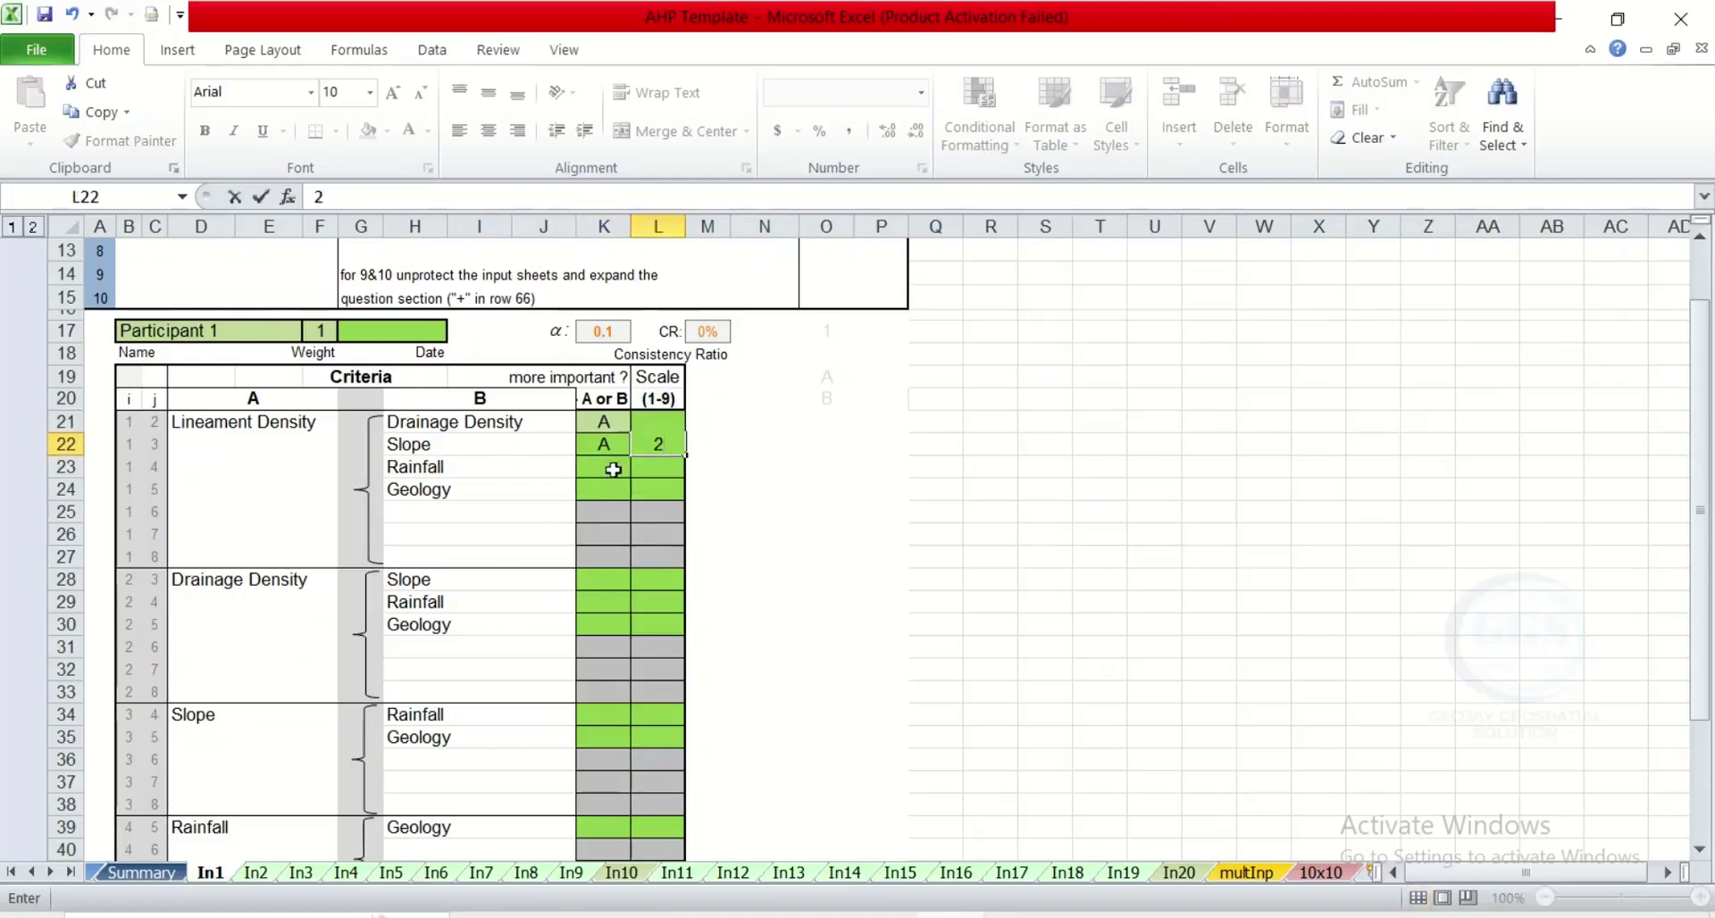
click(607, 466)
Rate Lineament Density (A) over Rainfall at 3 and over Geology at 1.
click(639, 468)
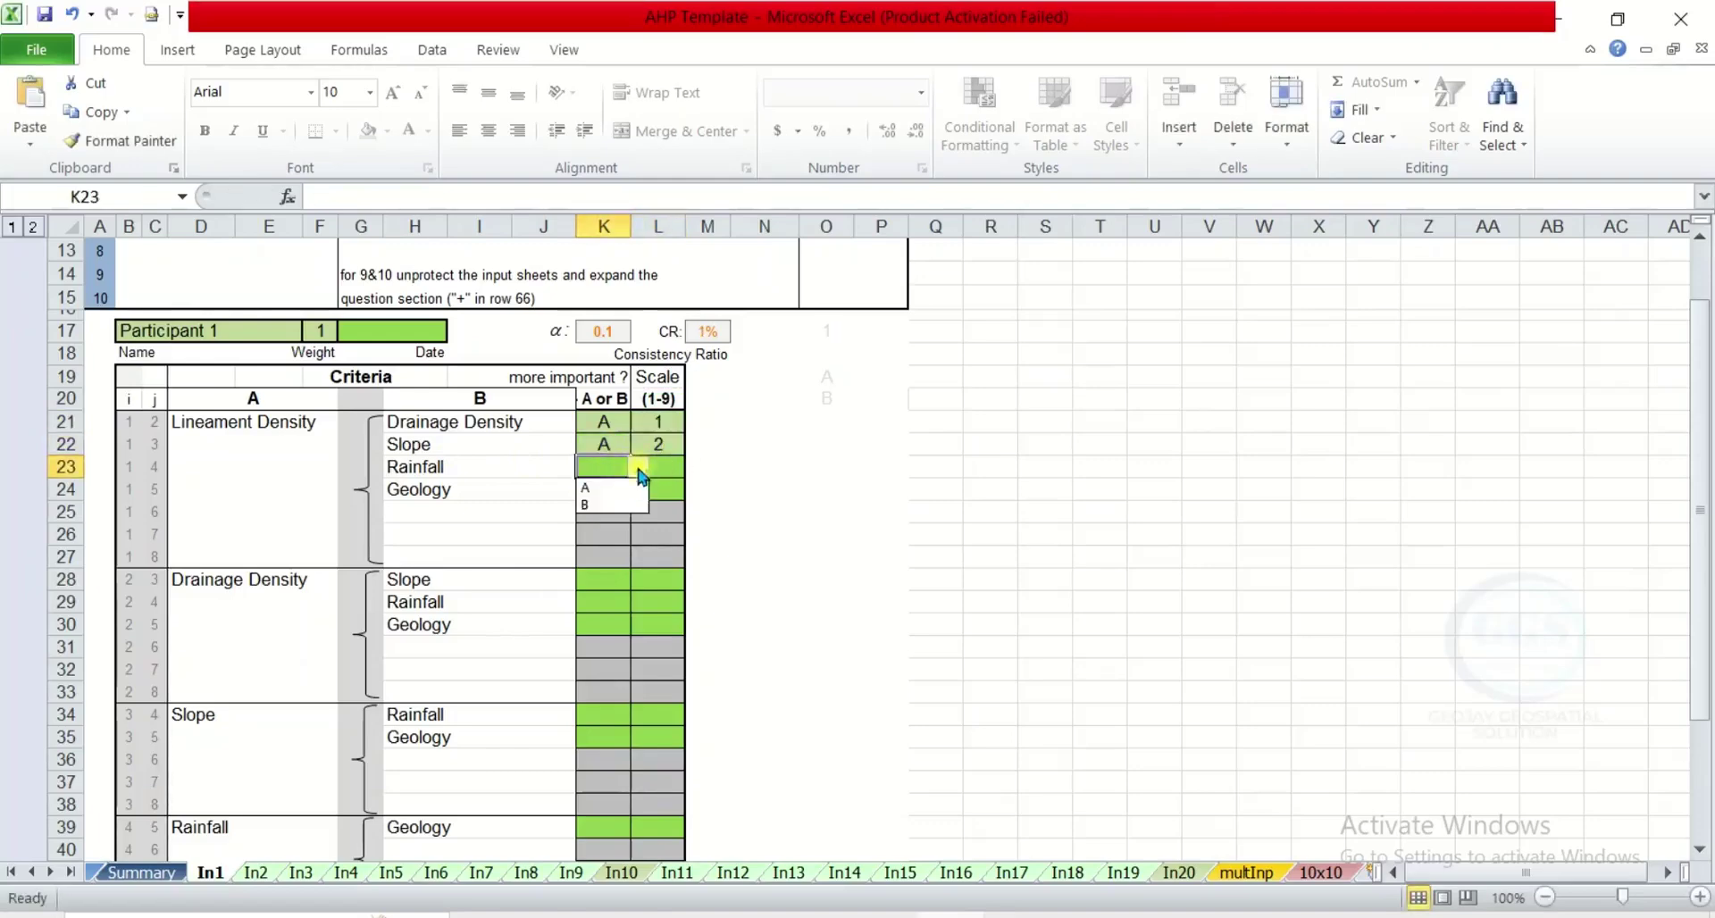
click(590, 488)
click(676, 470)
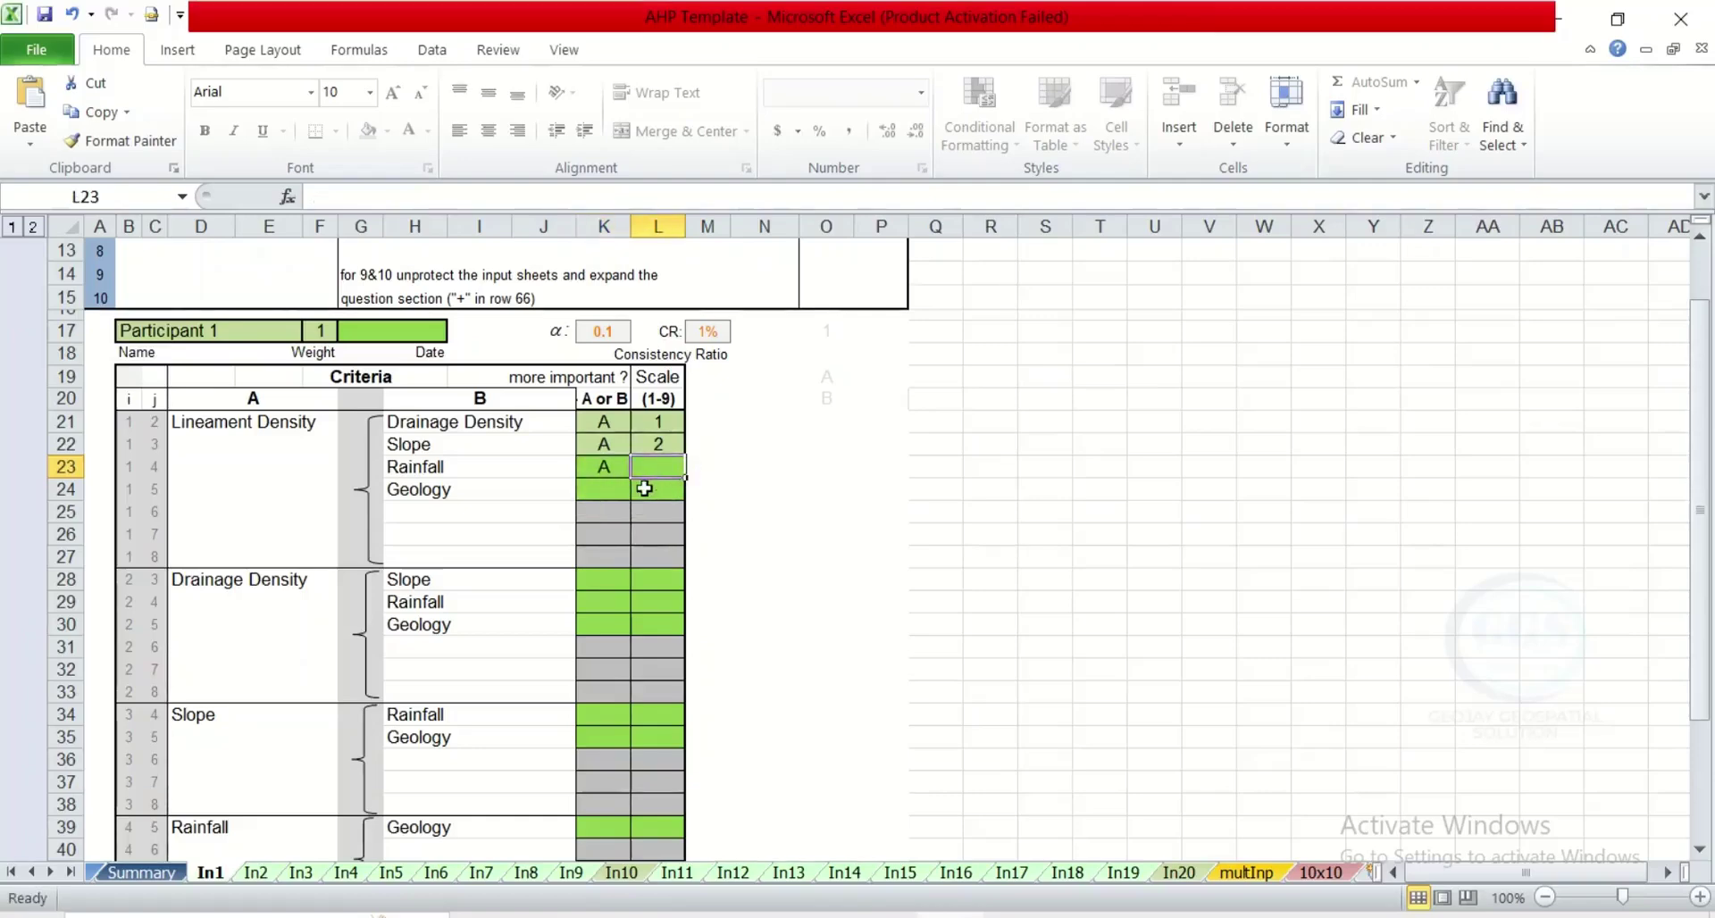
text(3)
click(605, 493)
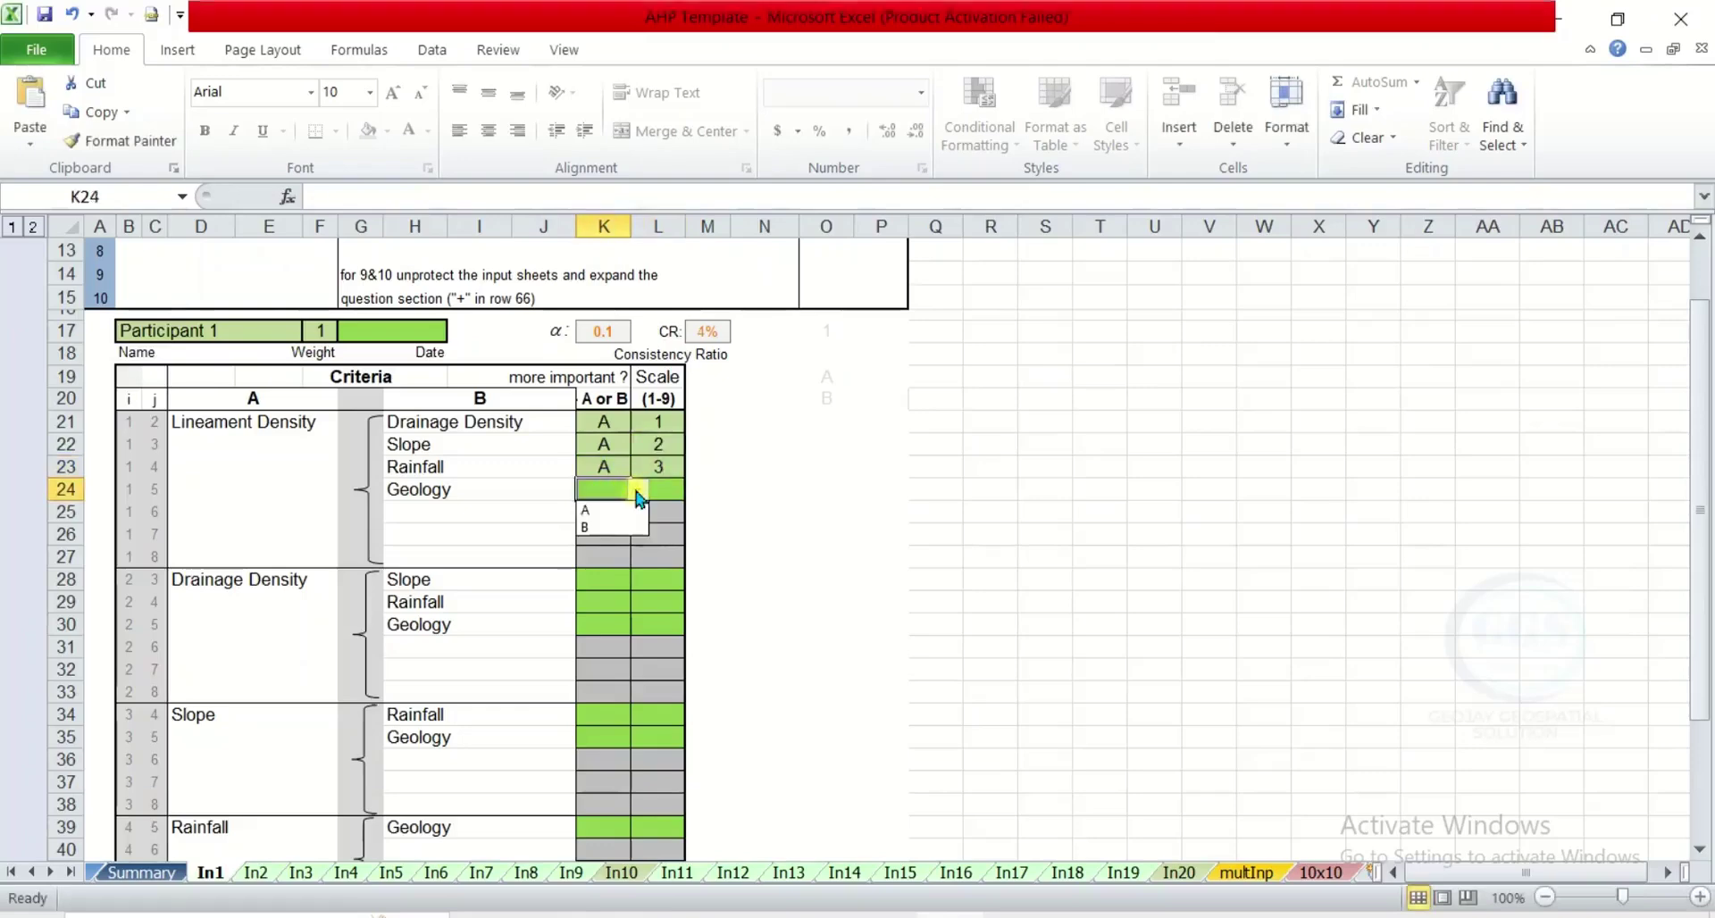
click(597, 511)
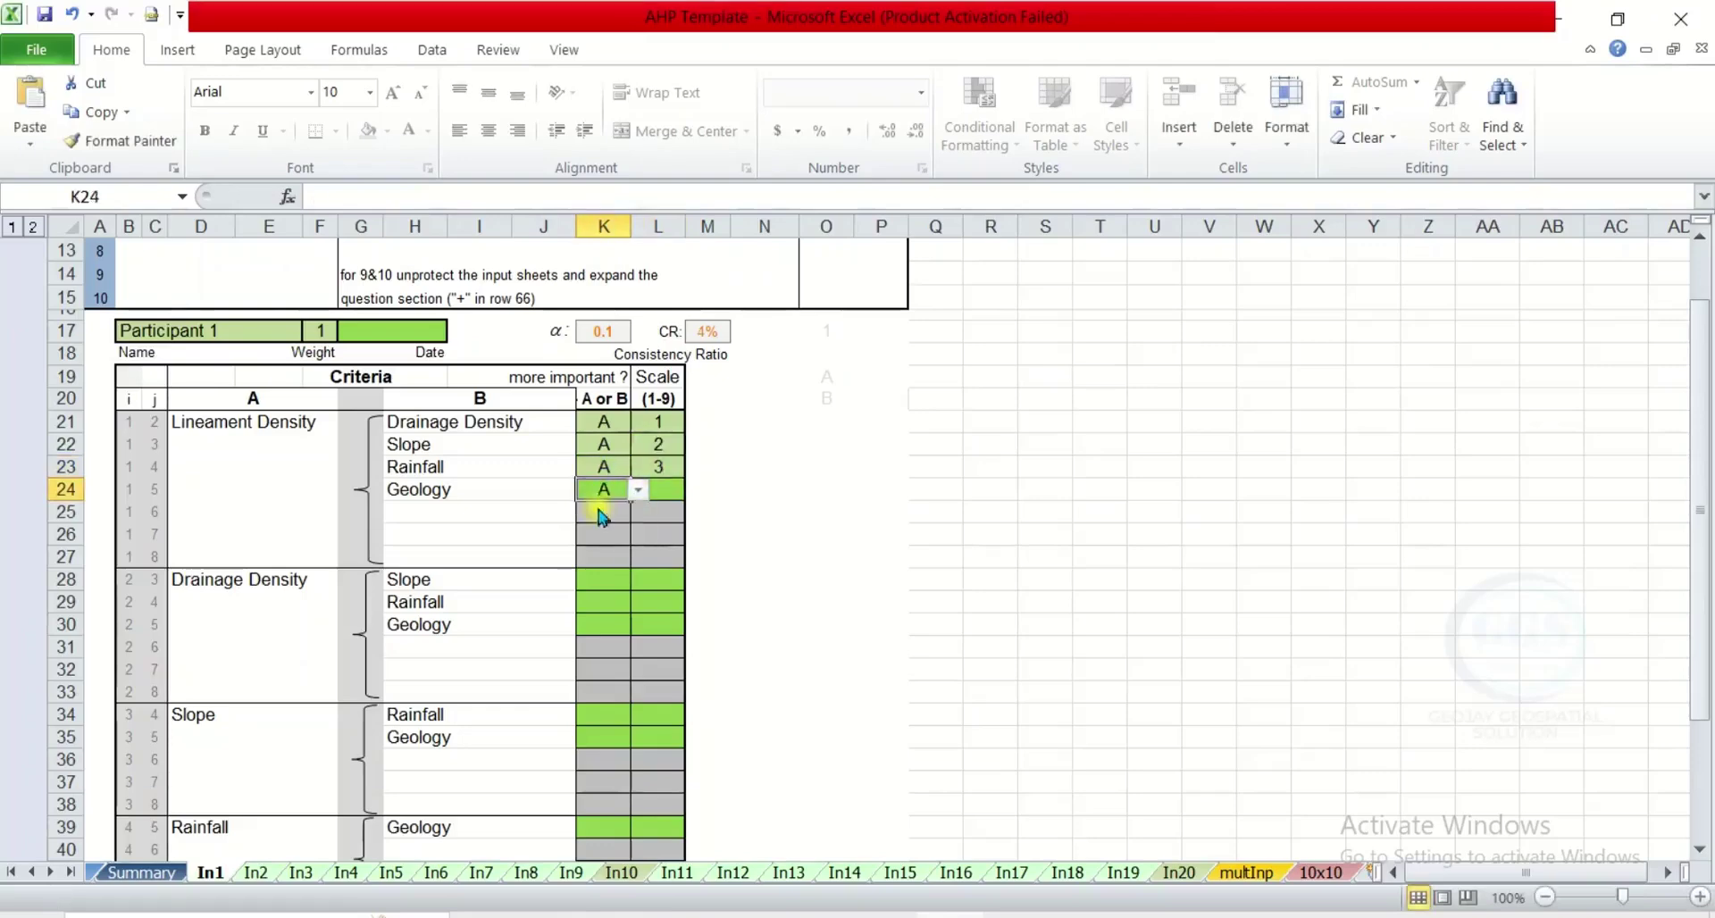
click(681, 489)
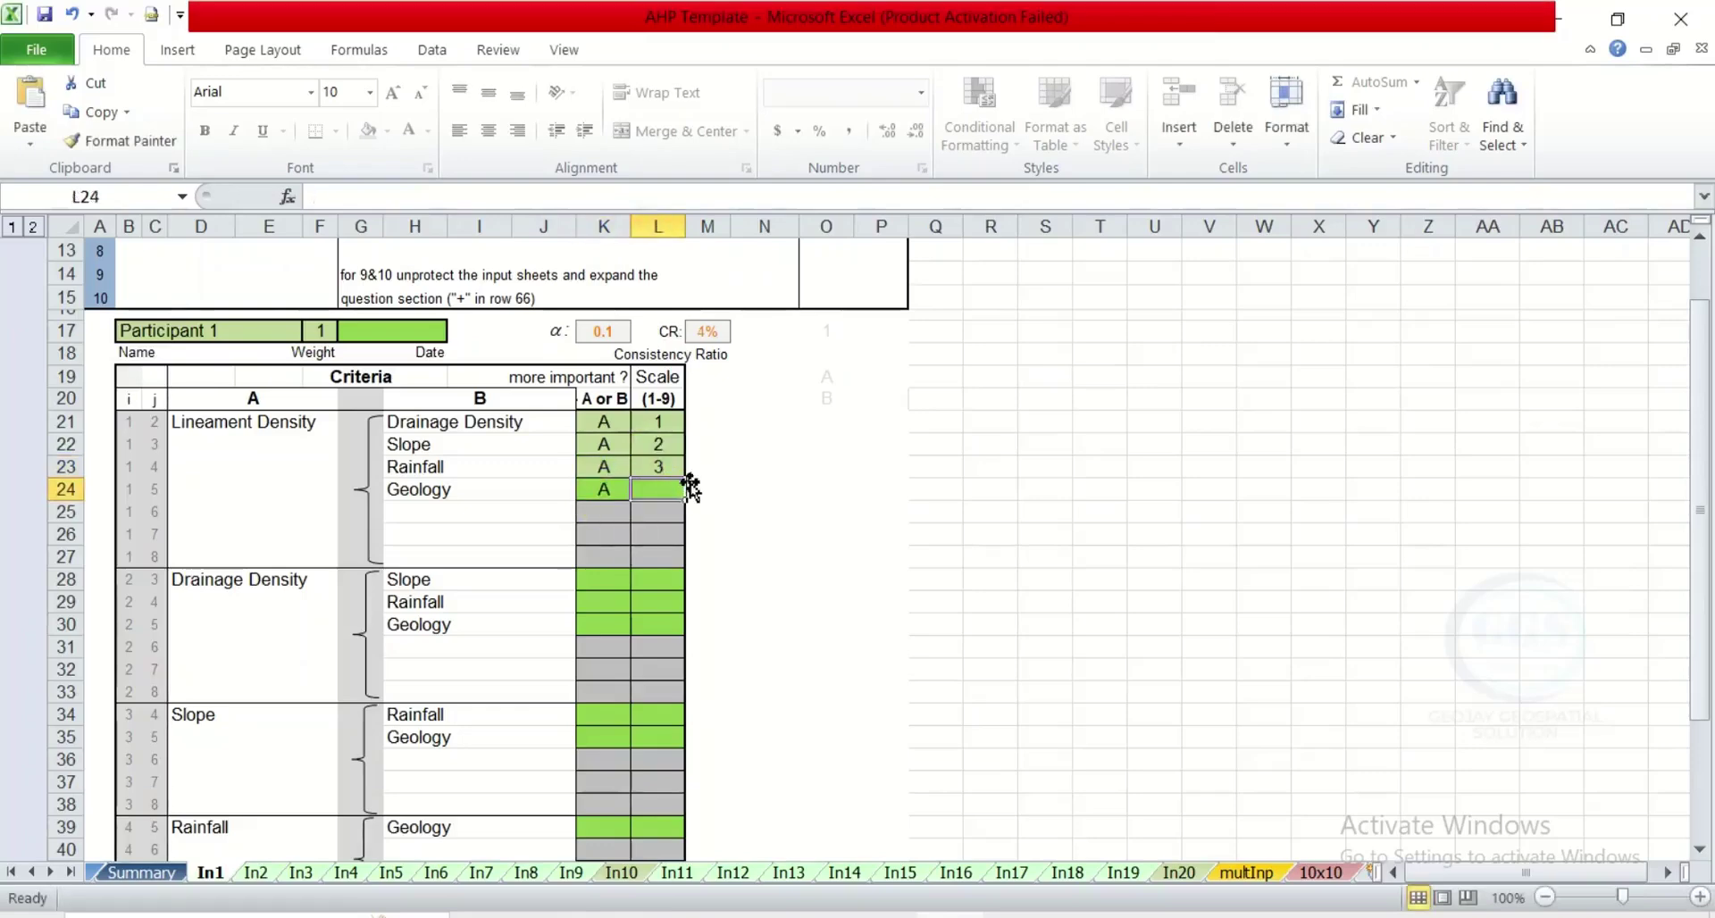
text(1)
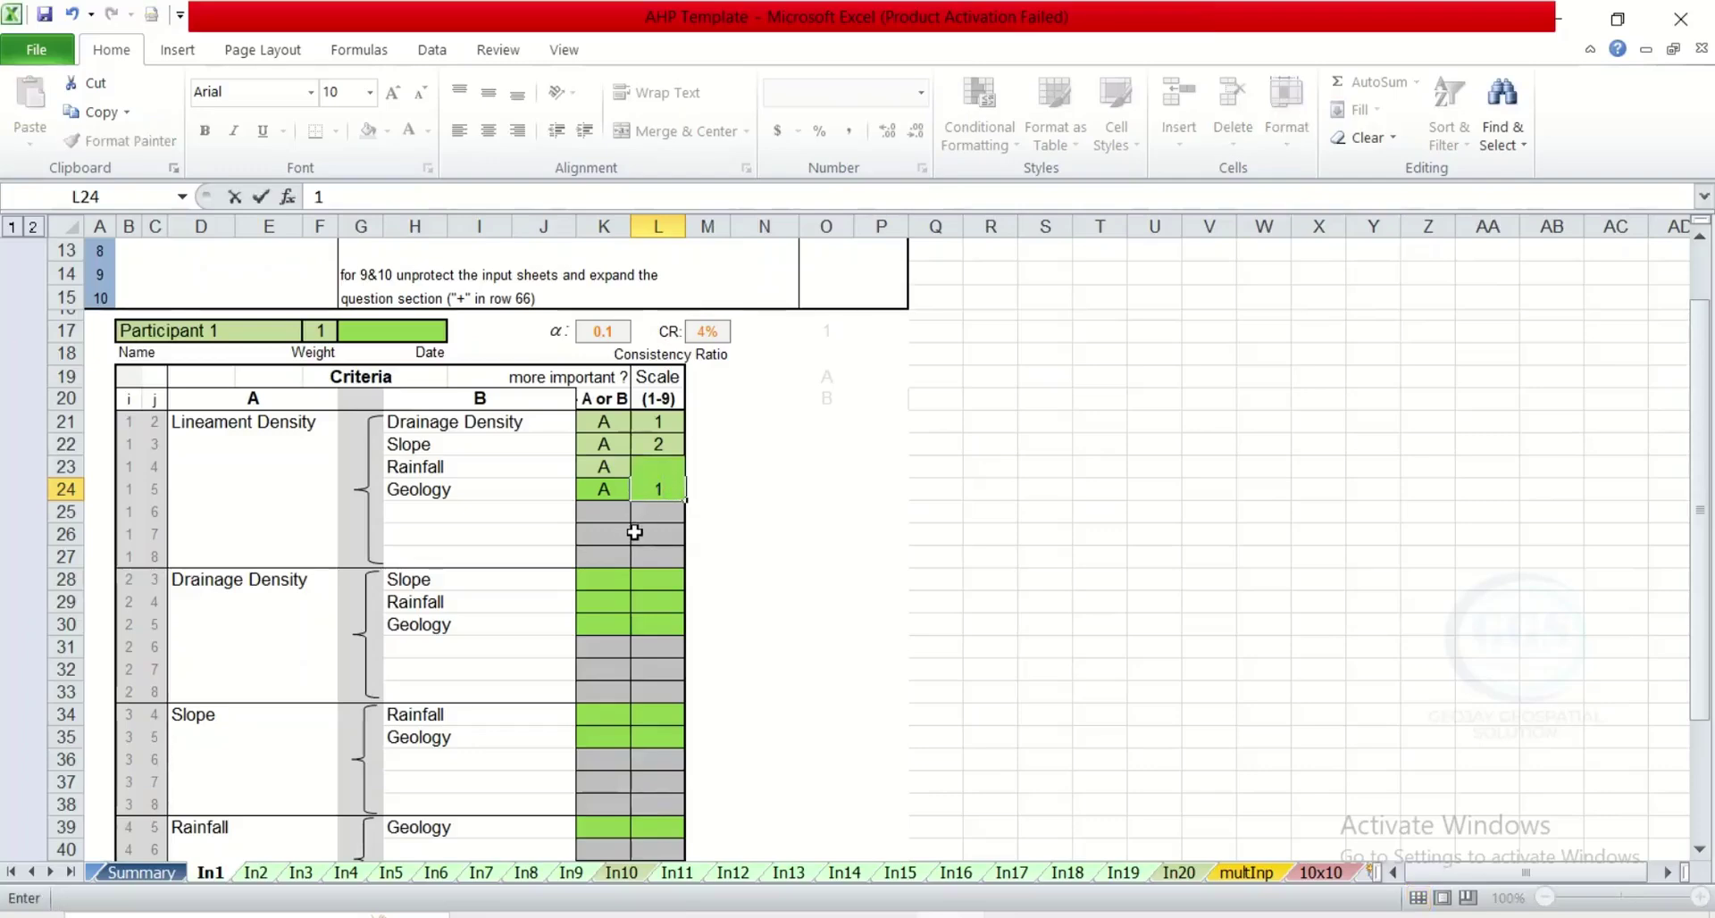
click(628, 533)
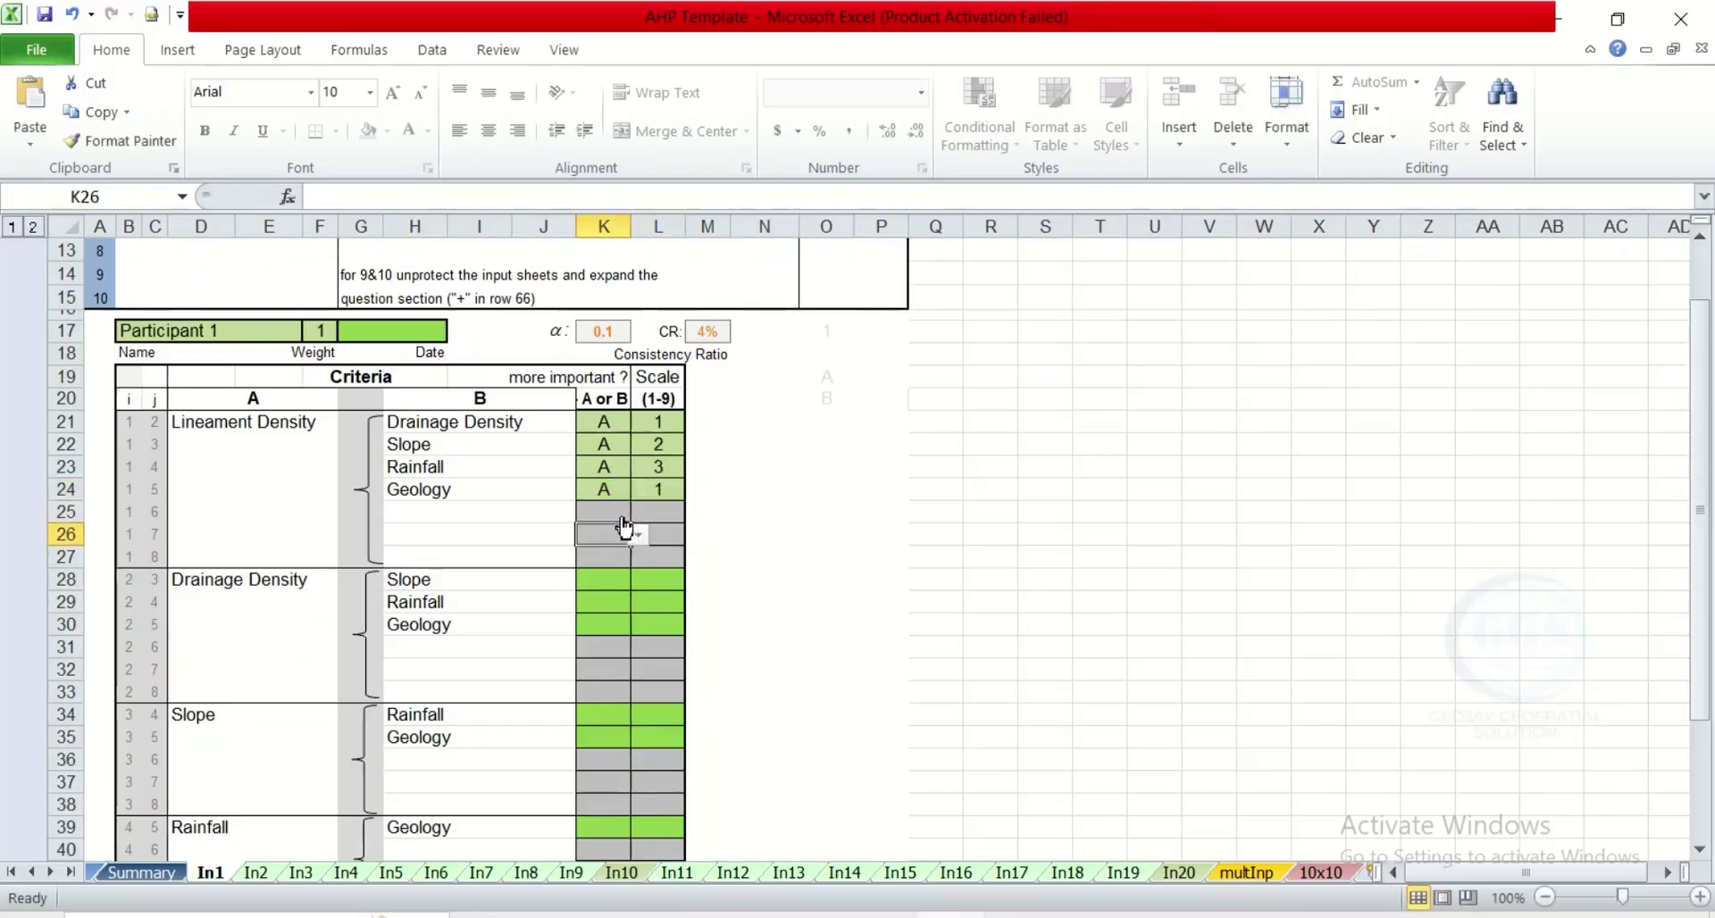
scroll(625, 529, down, 1)
scroll(629, 518, down, 1)
scroll(631, 515, down, 1)
scroll(633, 515, down, 1)
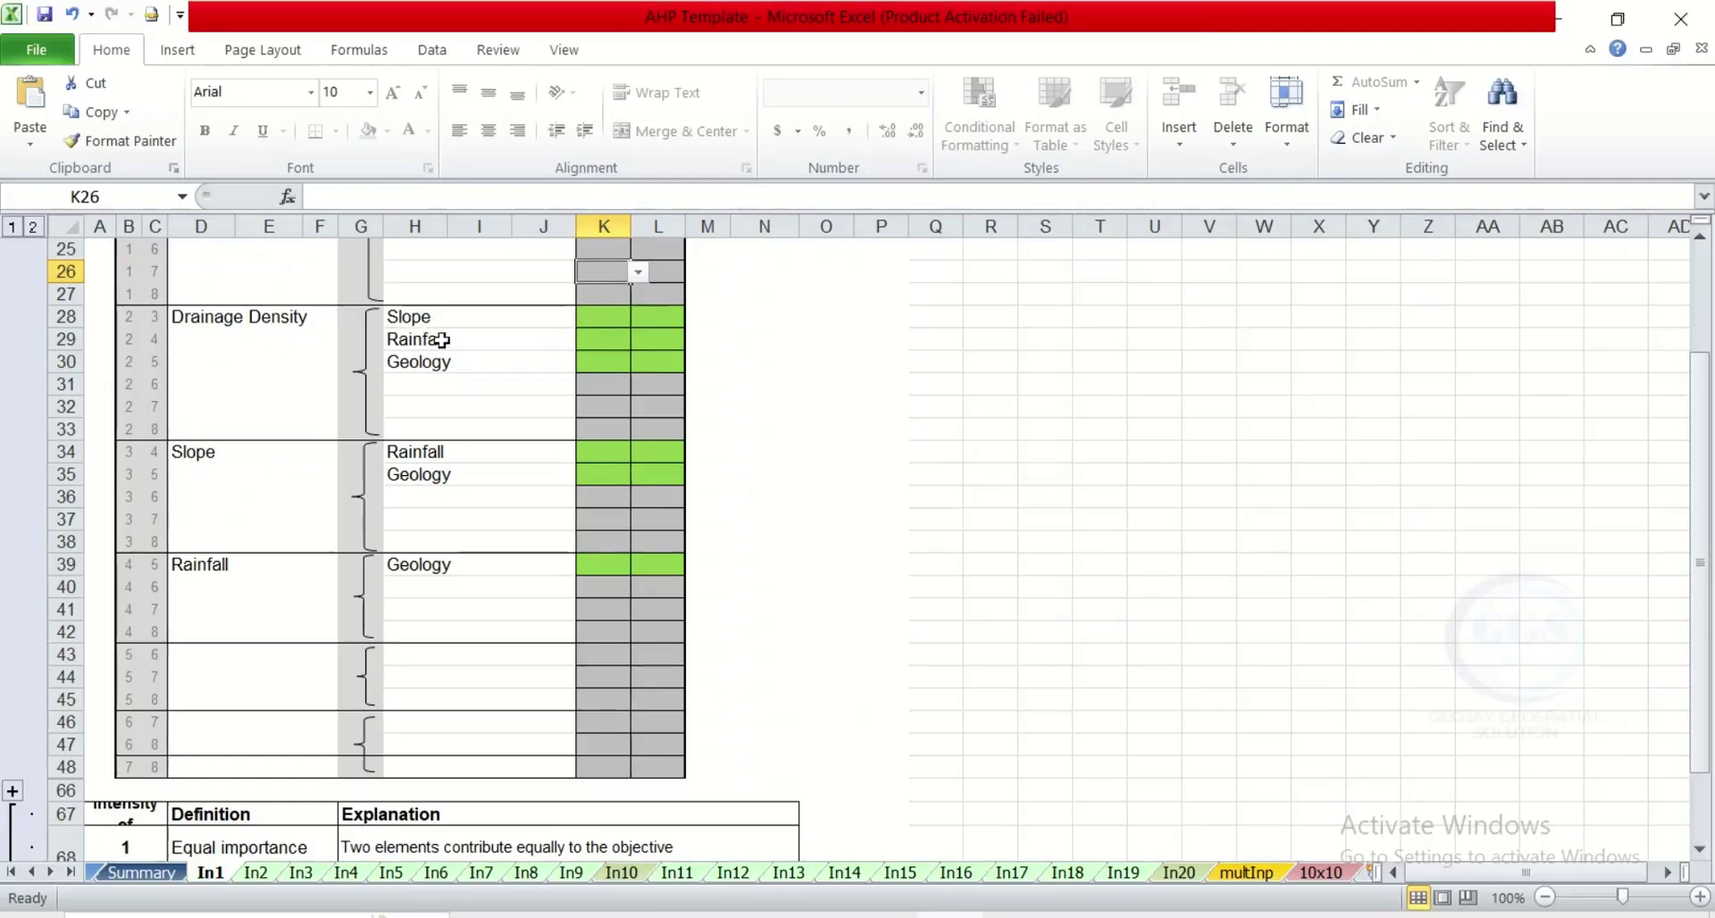
Rate Drainage Density (A) over Slope at 2 and over Rainfall at 2.
click(607, 318)
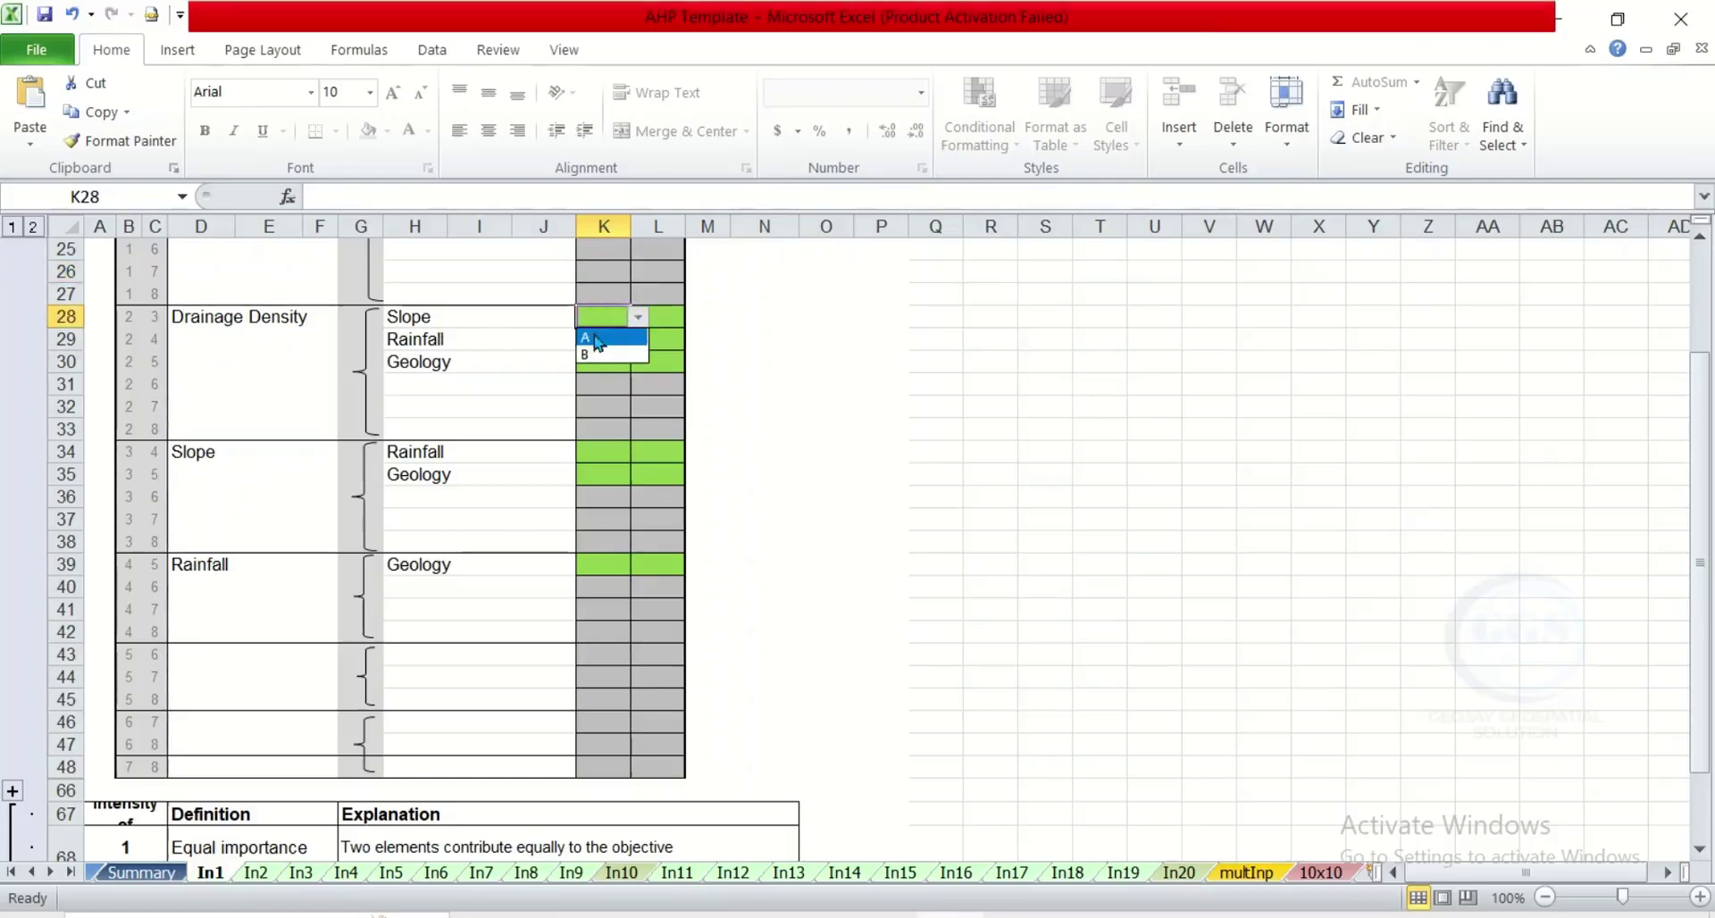
click(595, 339)
click(668, 319)
text(2)
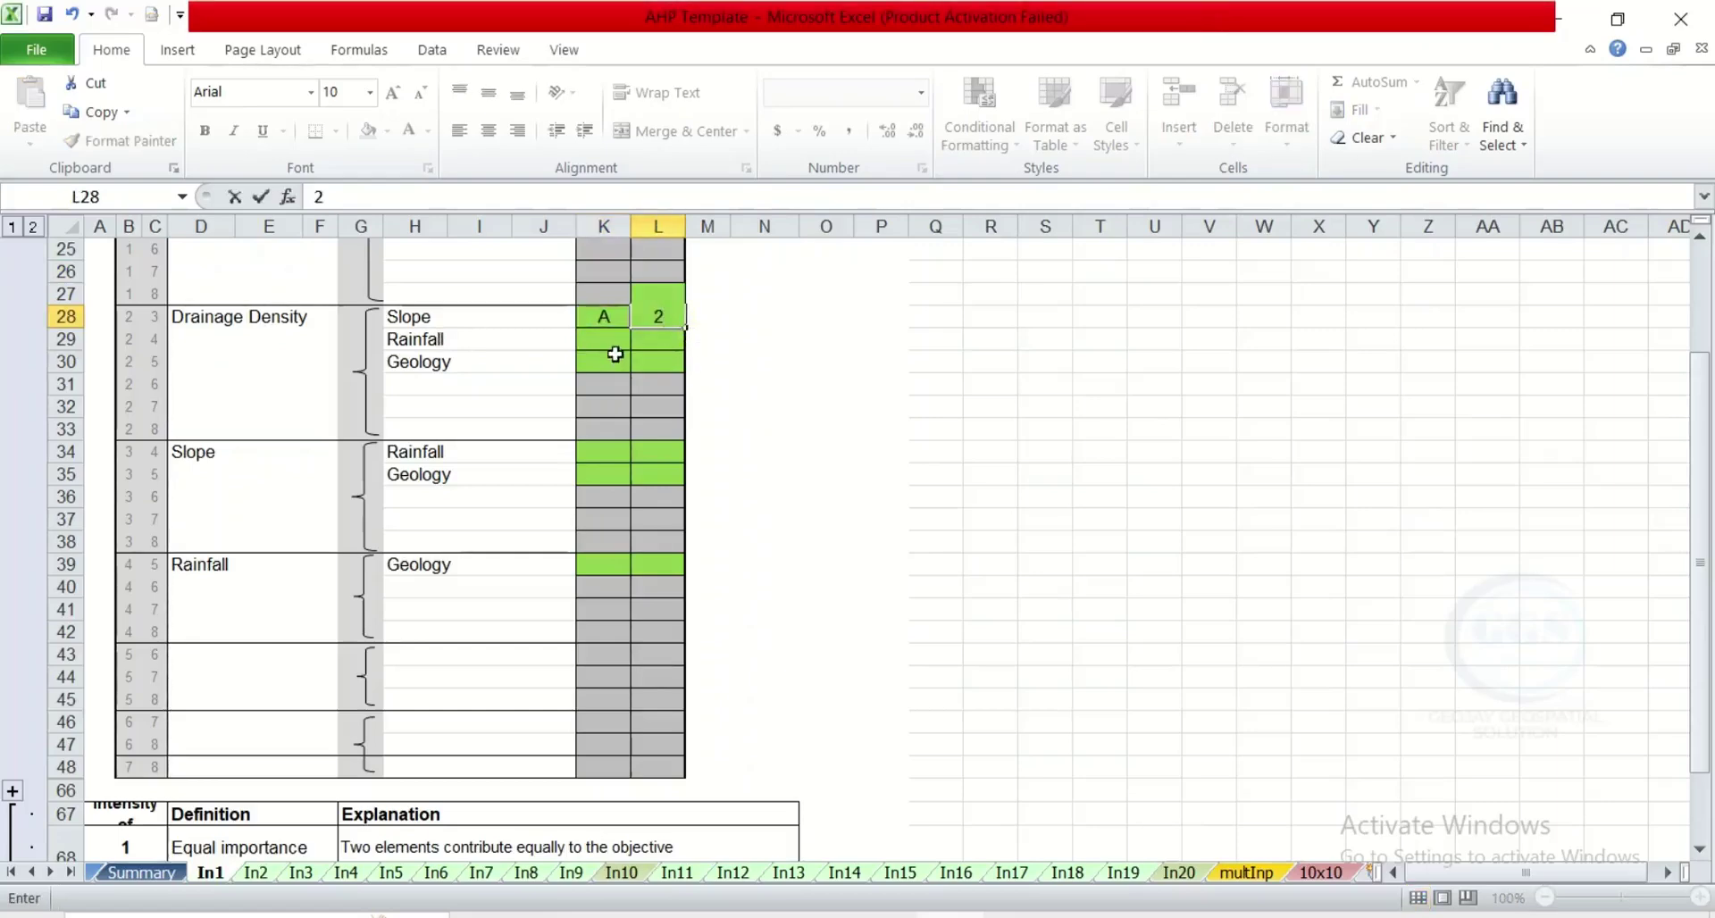
click(615, 341)
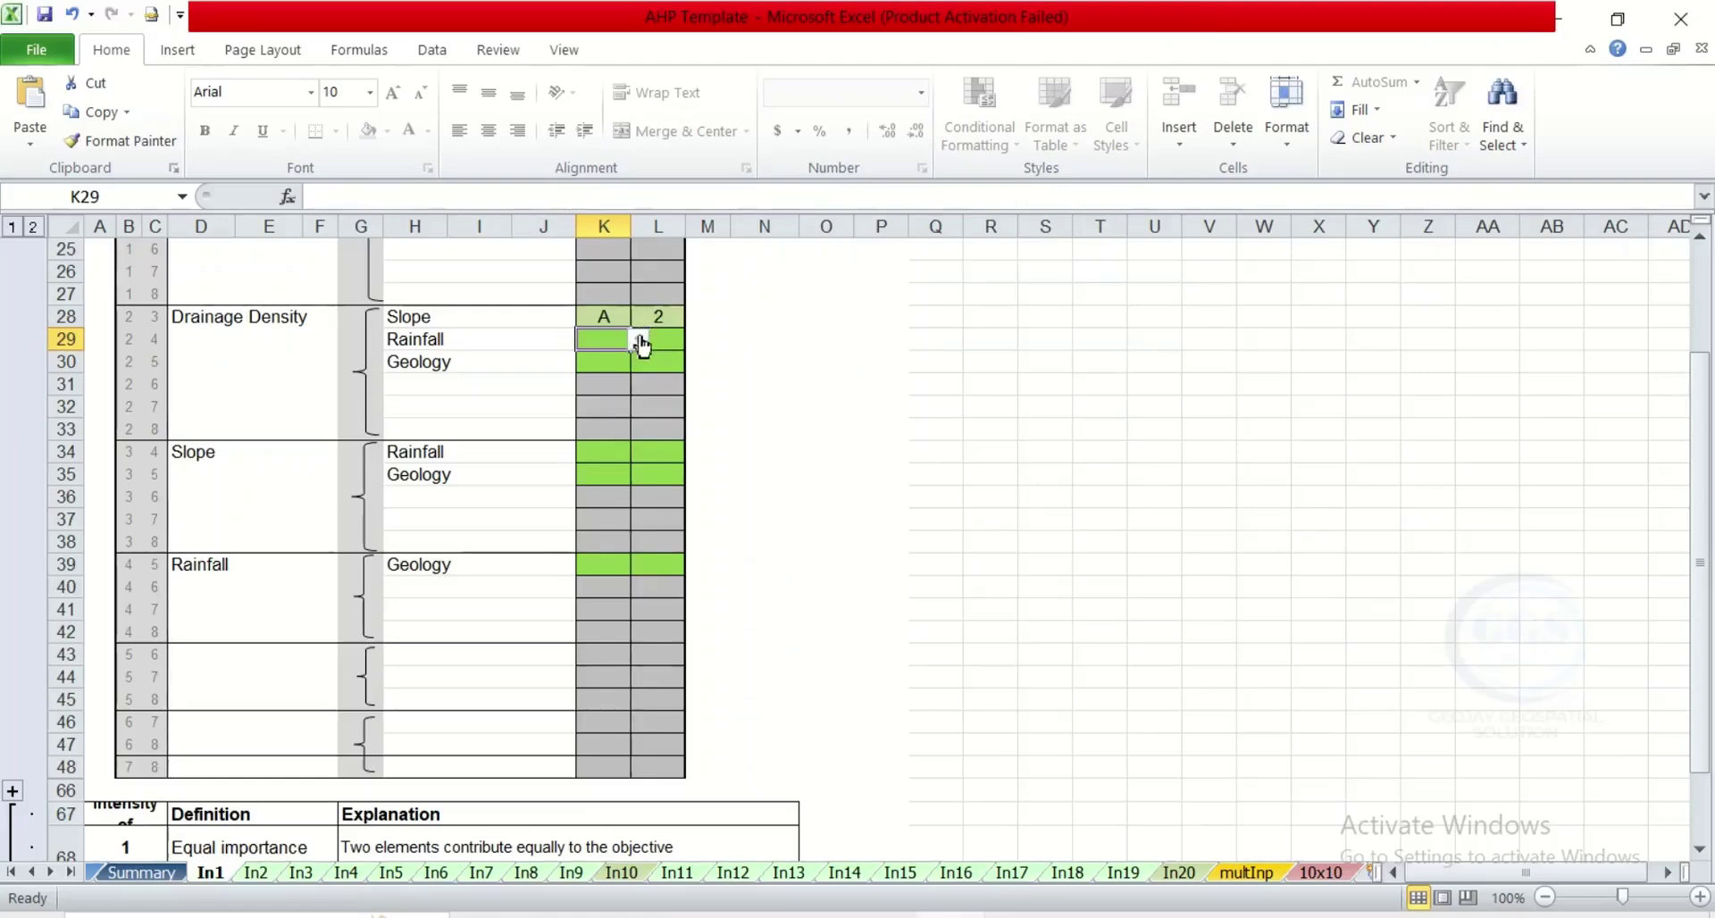
click(638, 339)
click(606, 362)
click(662, 340)
text(2)
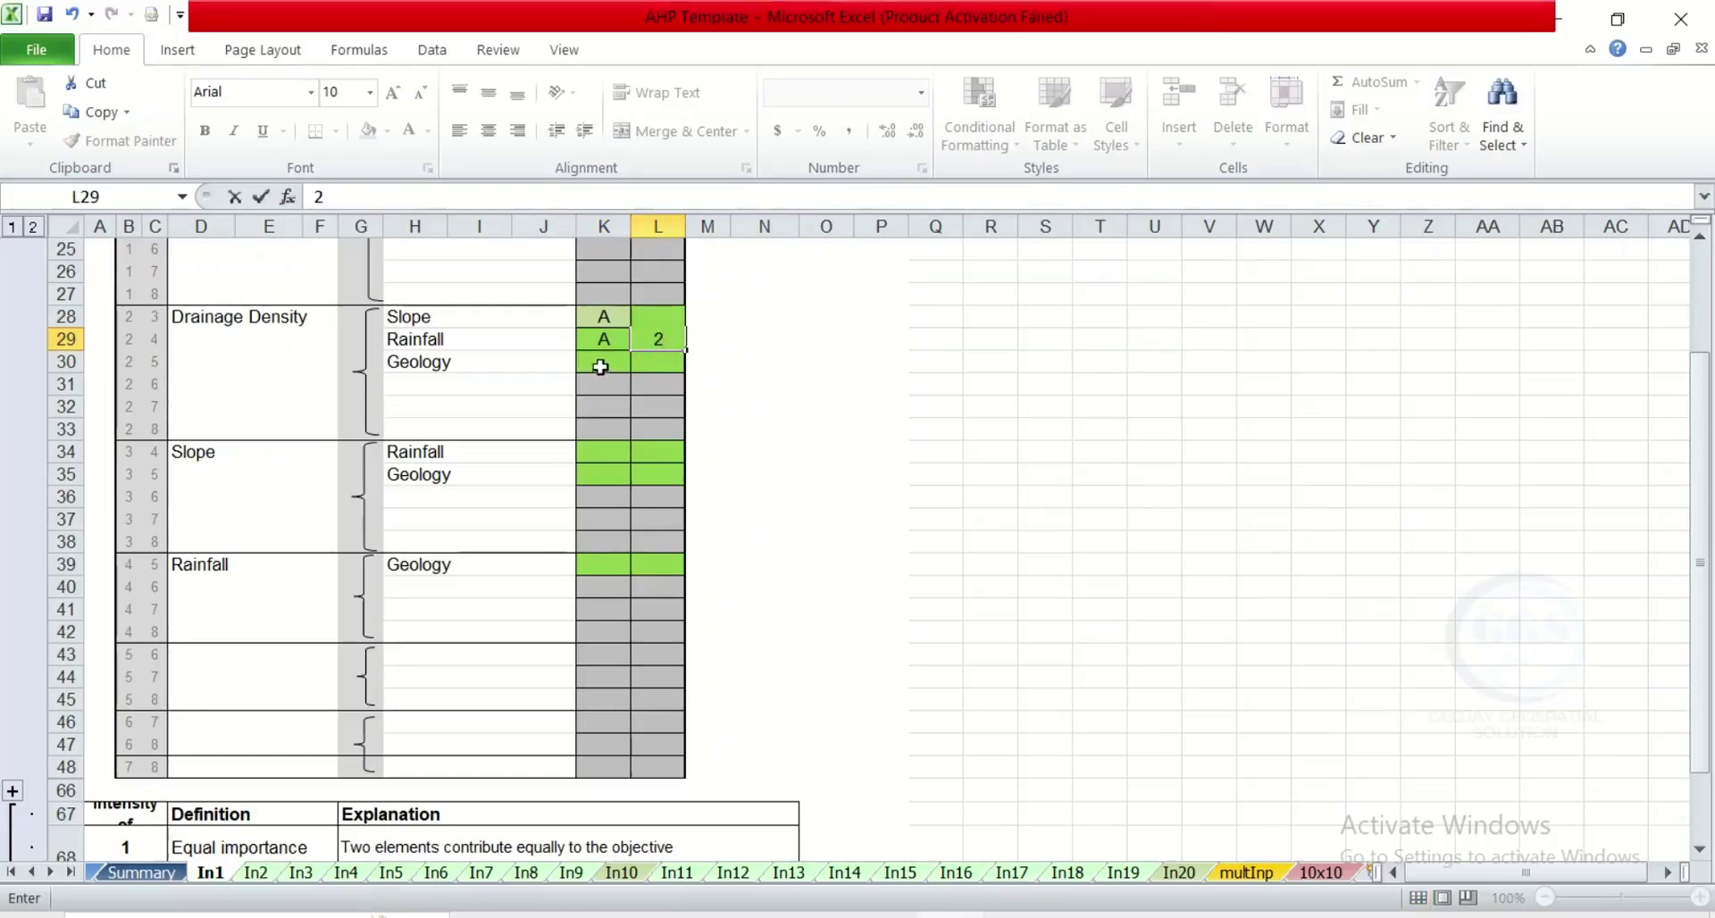
Rate Drainage Density (A) over Geology at 1.
click(600, 363)
click(596, 383)
click(677, 362)
text(1)
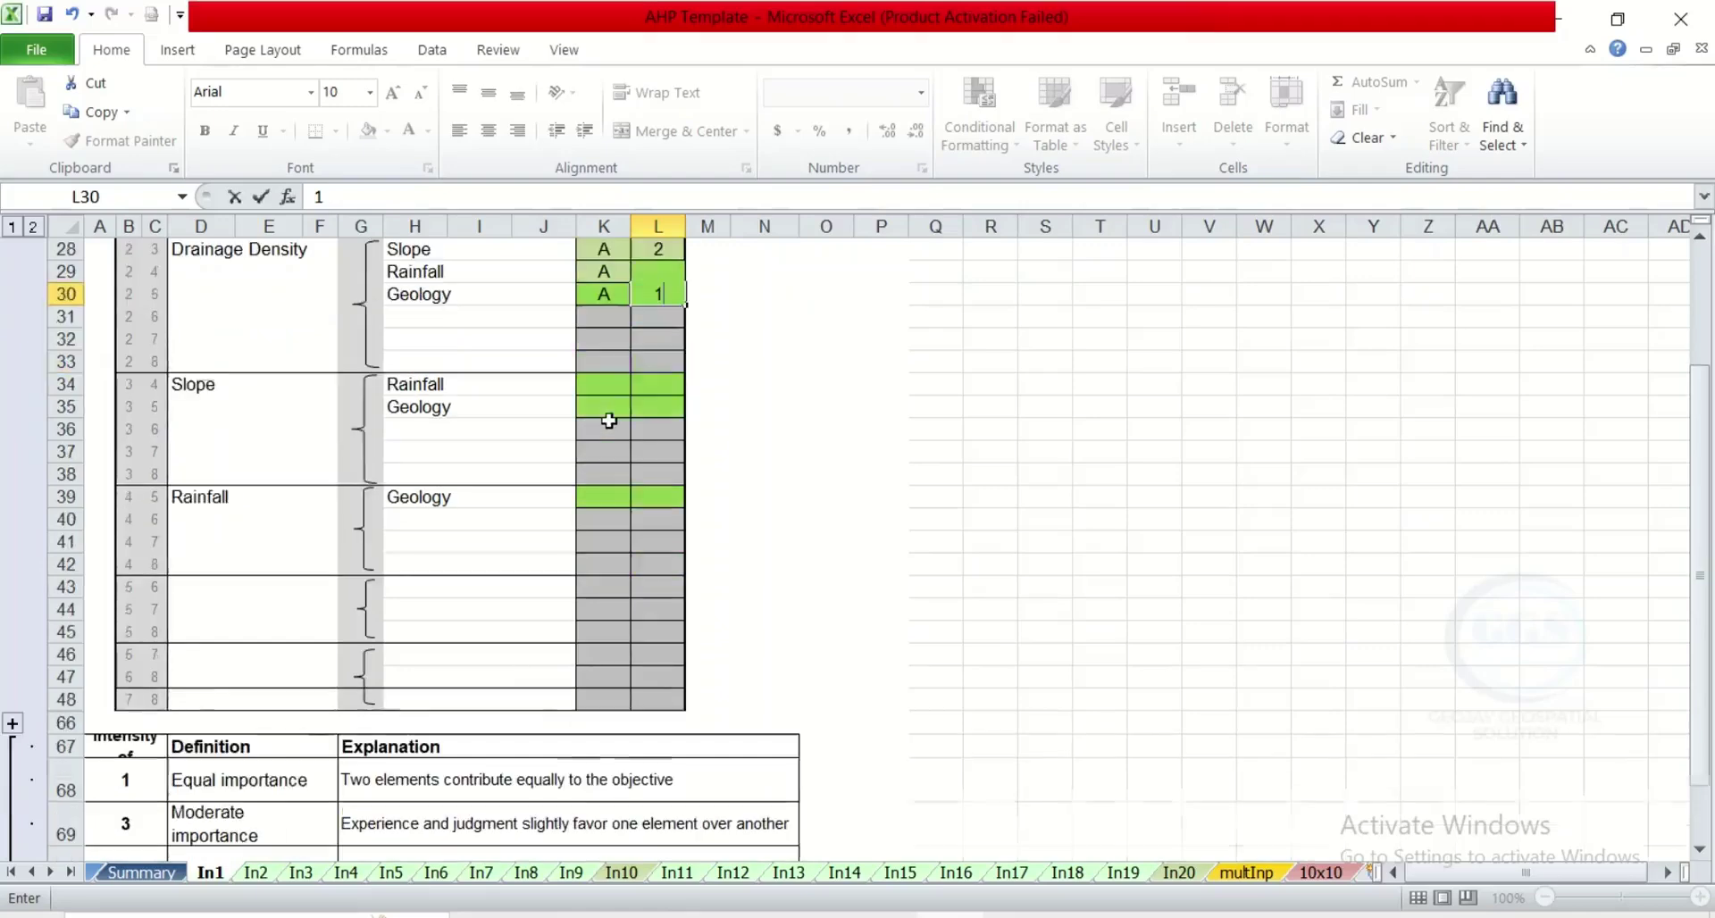
scroll(603, 421, down, 1)
click(605, 381)
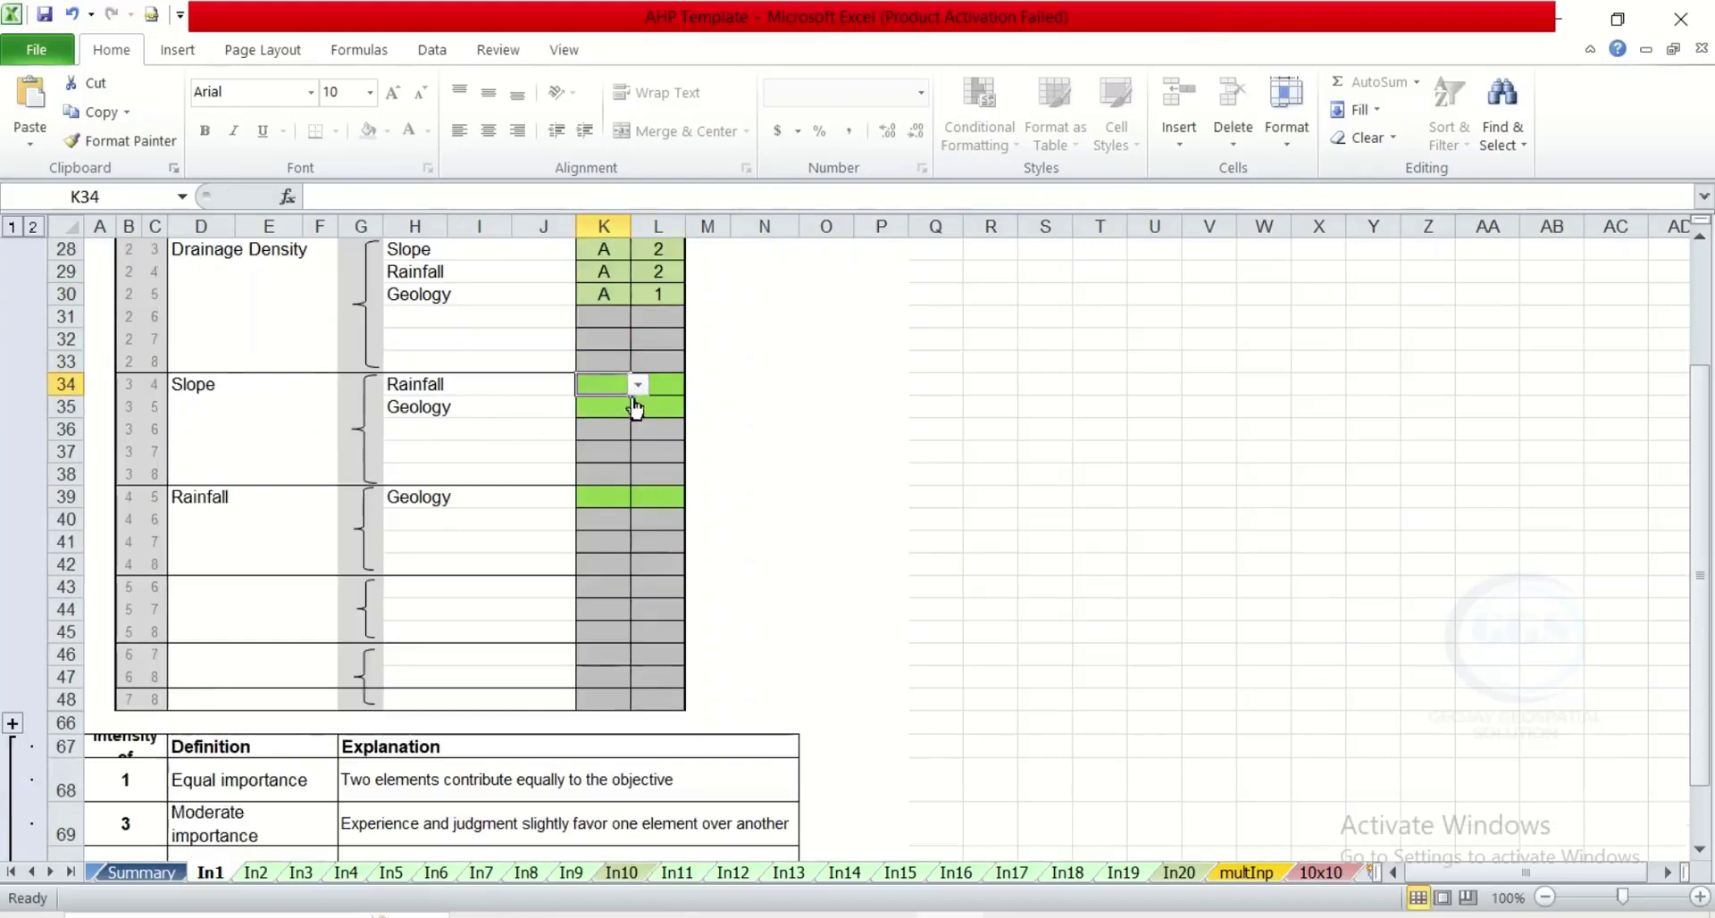
Rate Slope (A) over Rainfall at 2 and over Geology at 2.
click(638, 385)
click(596, 407)
click(673, 383)
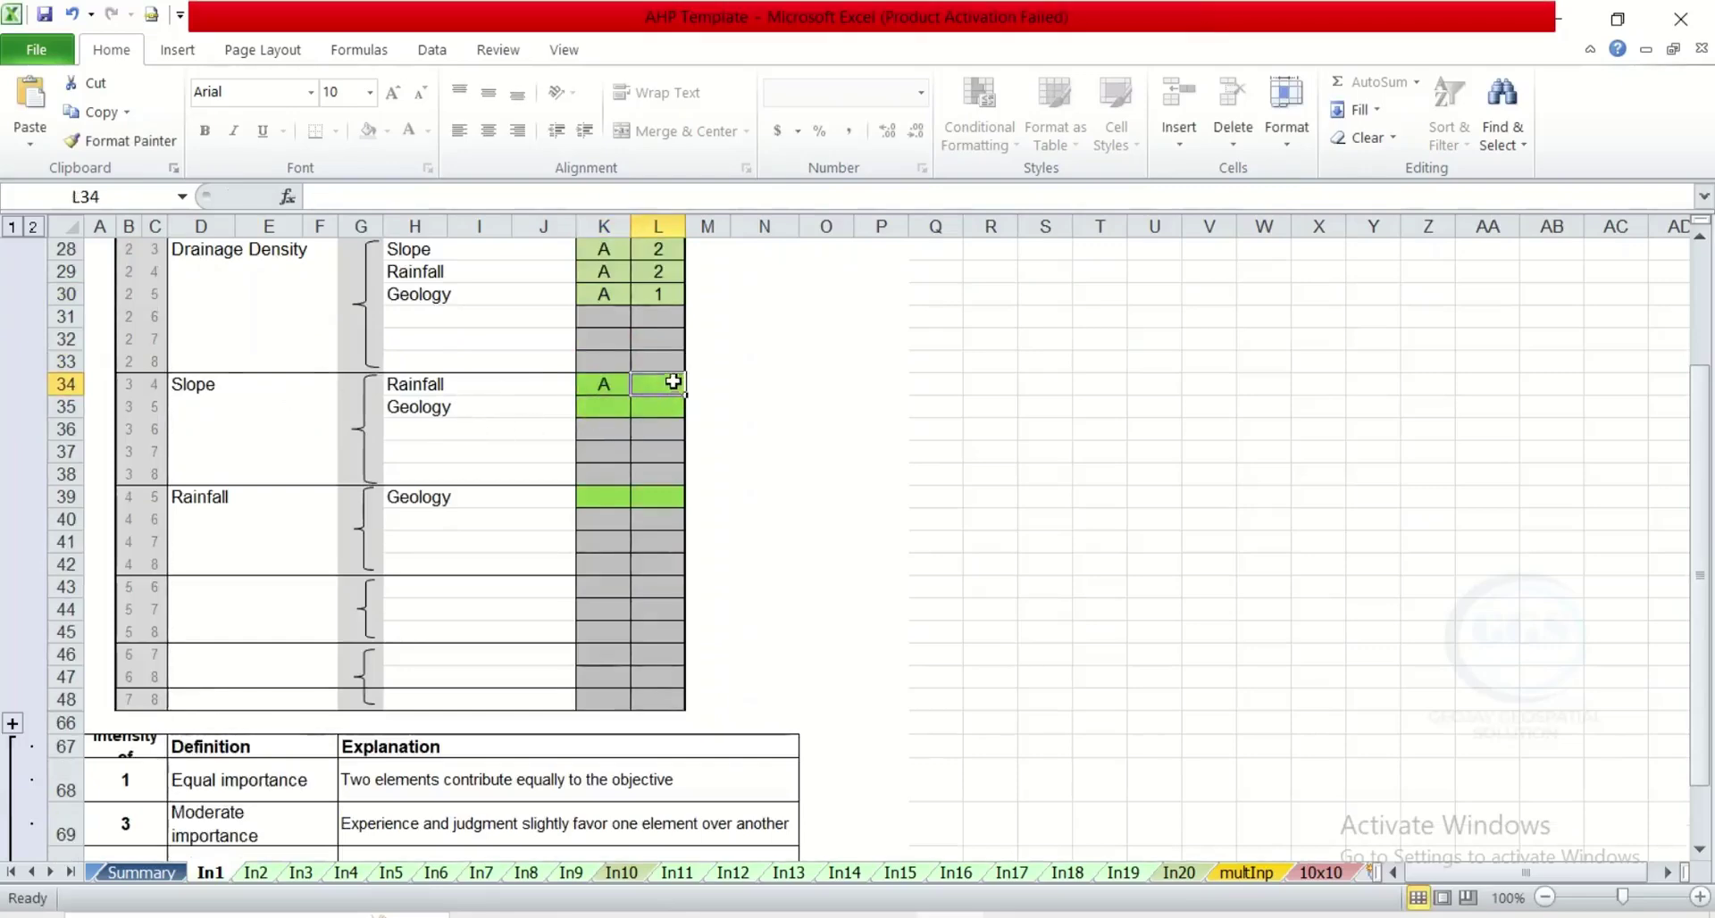
text(2)
click(604, 400)
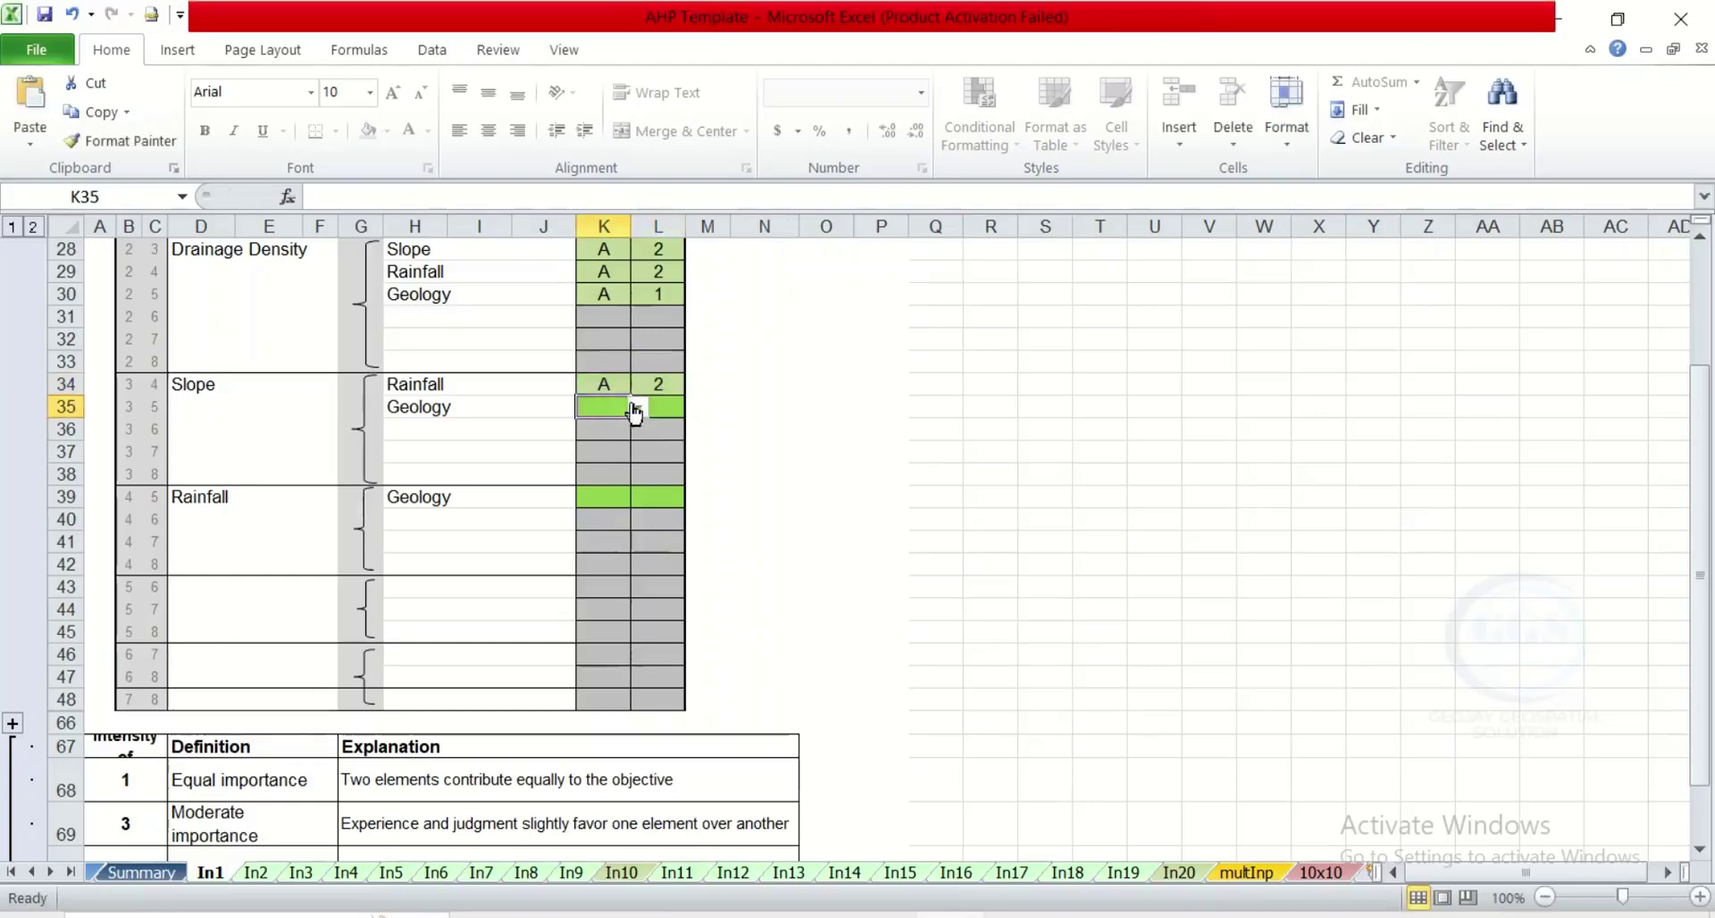
click(638, 406)
click(597, 427)
click(658, 409)
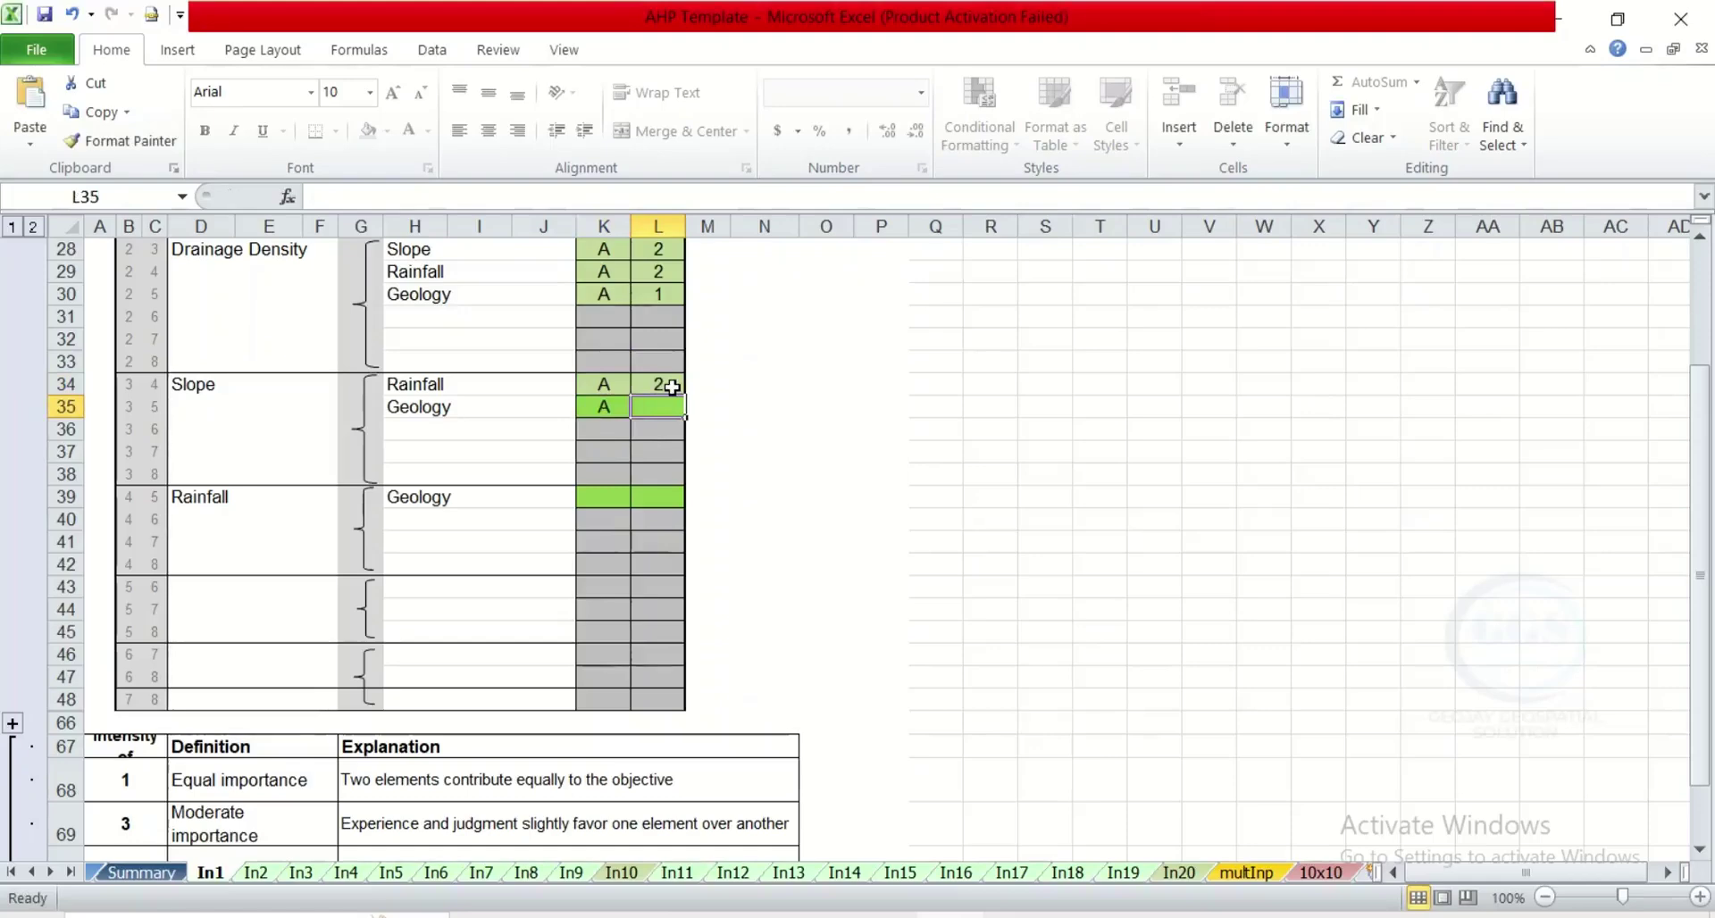
text(2)
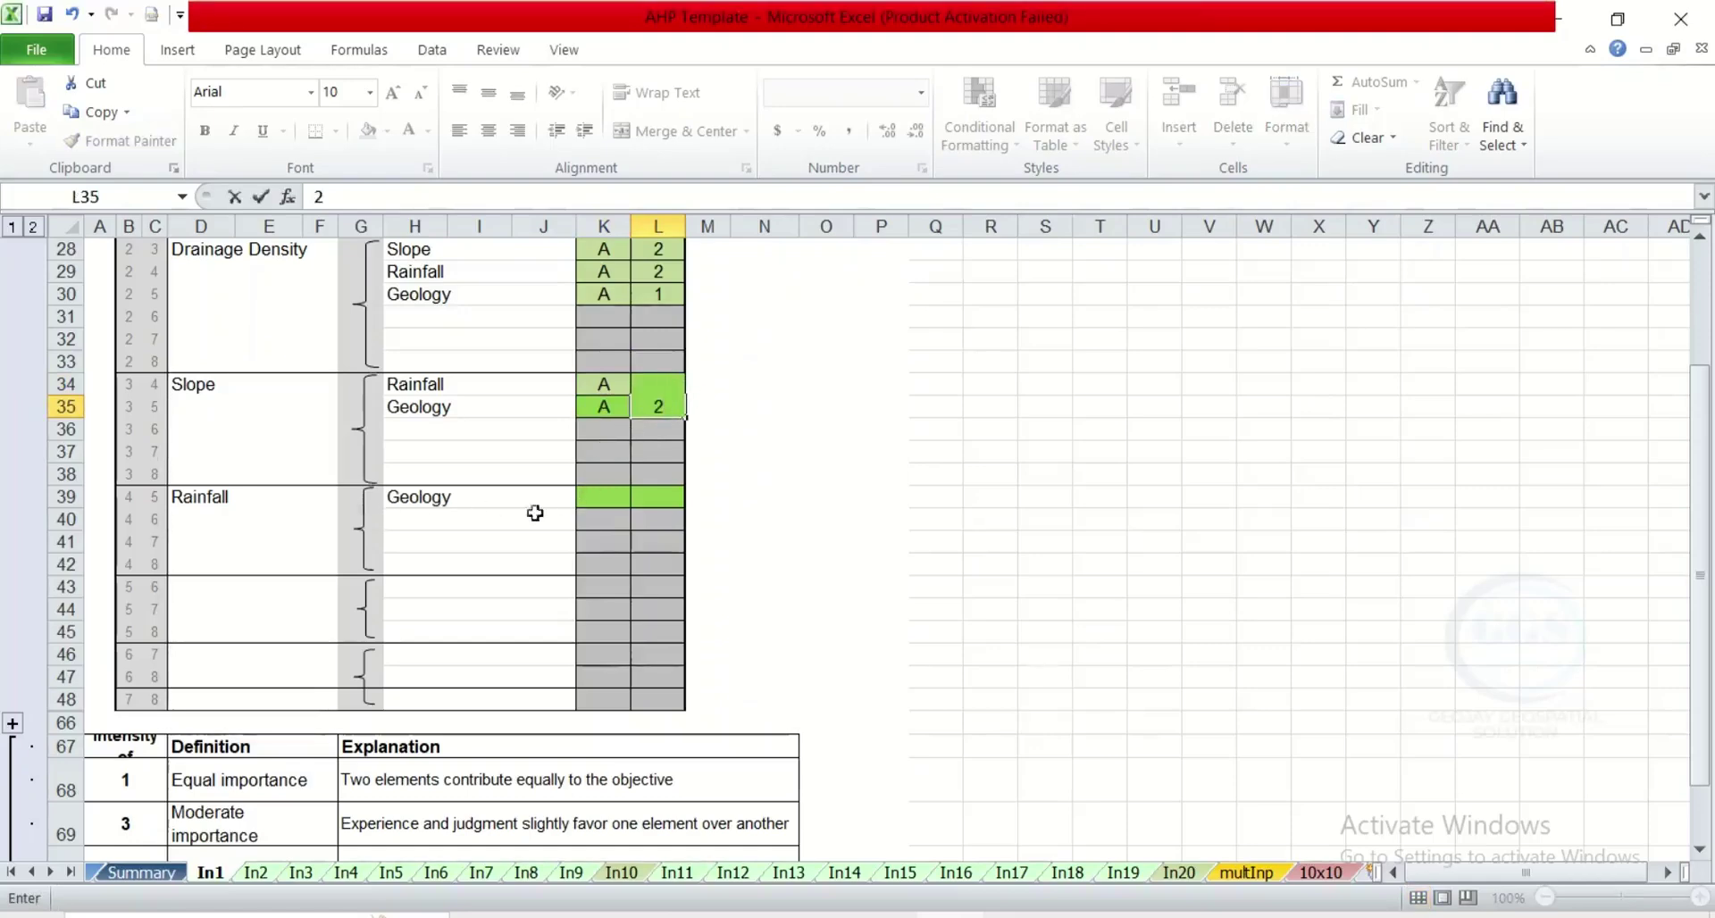
click(621, 500)
Rate Rainfall (A) over Geology at 2.
click(637, 497)
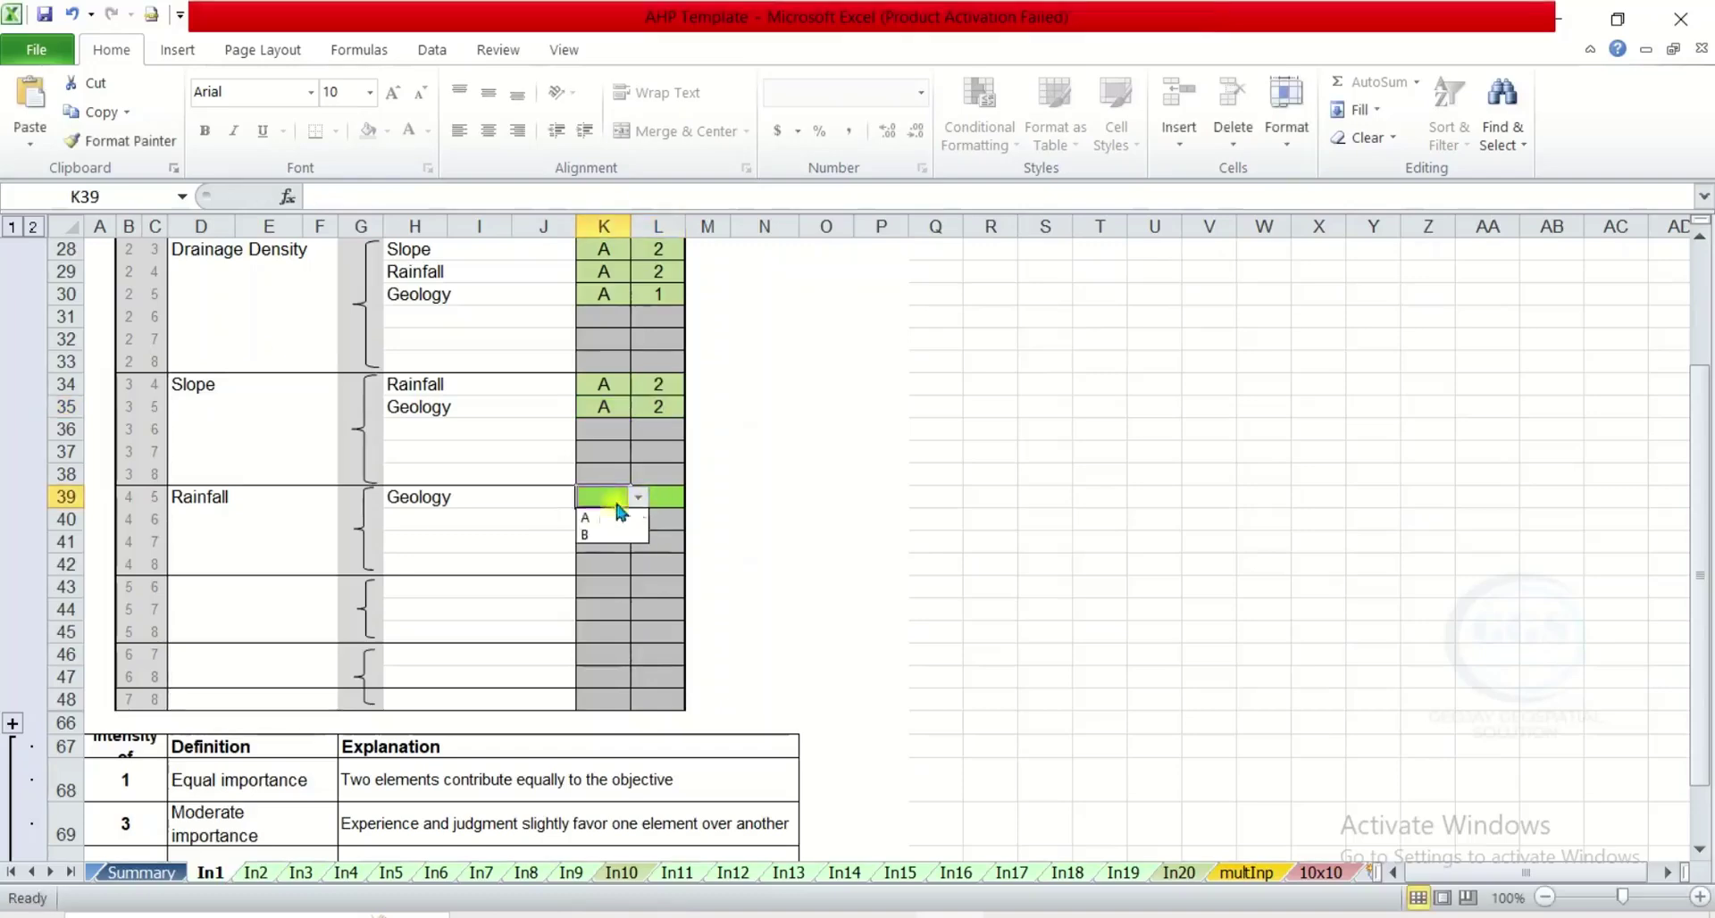
click(590, 514)
click(658, 496)
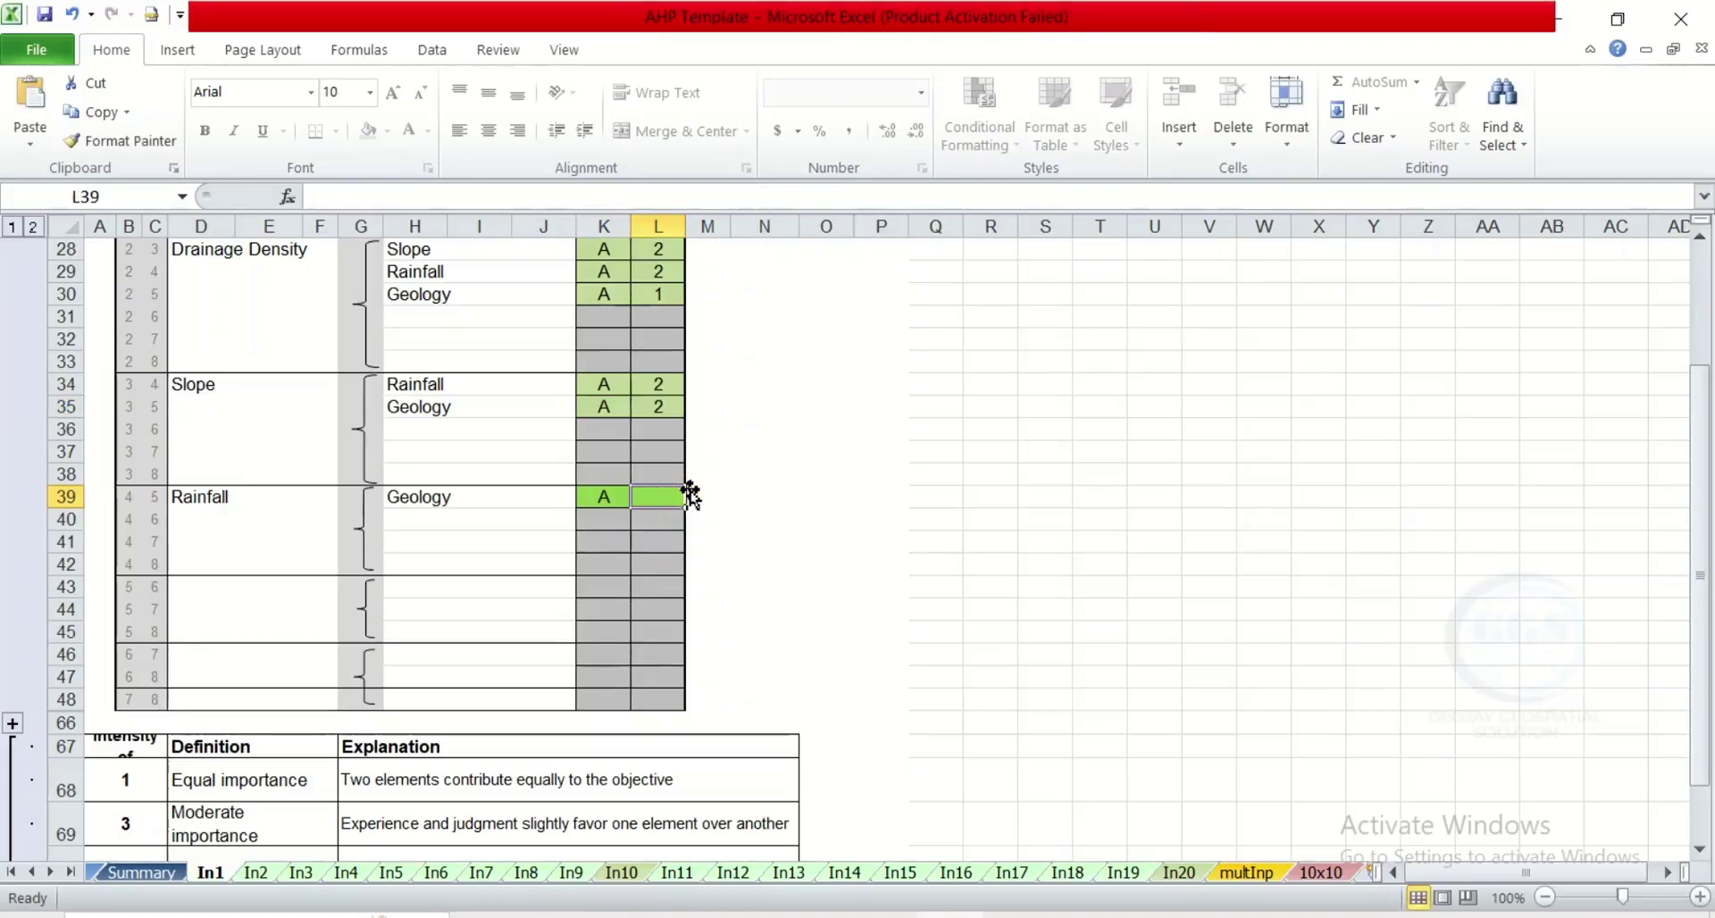
text(2)
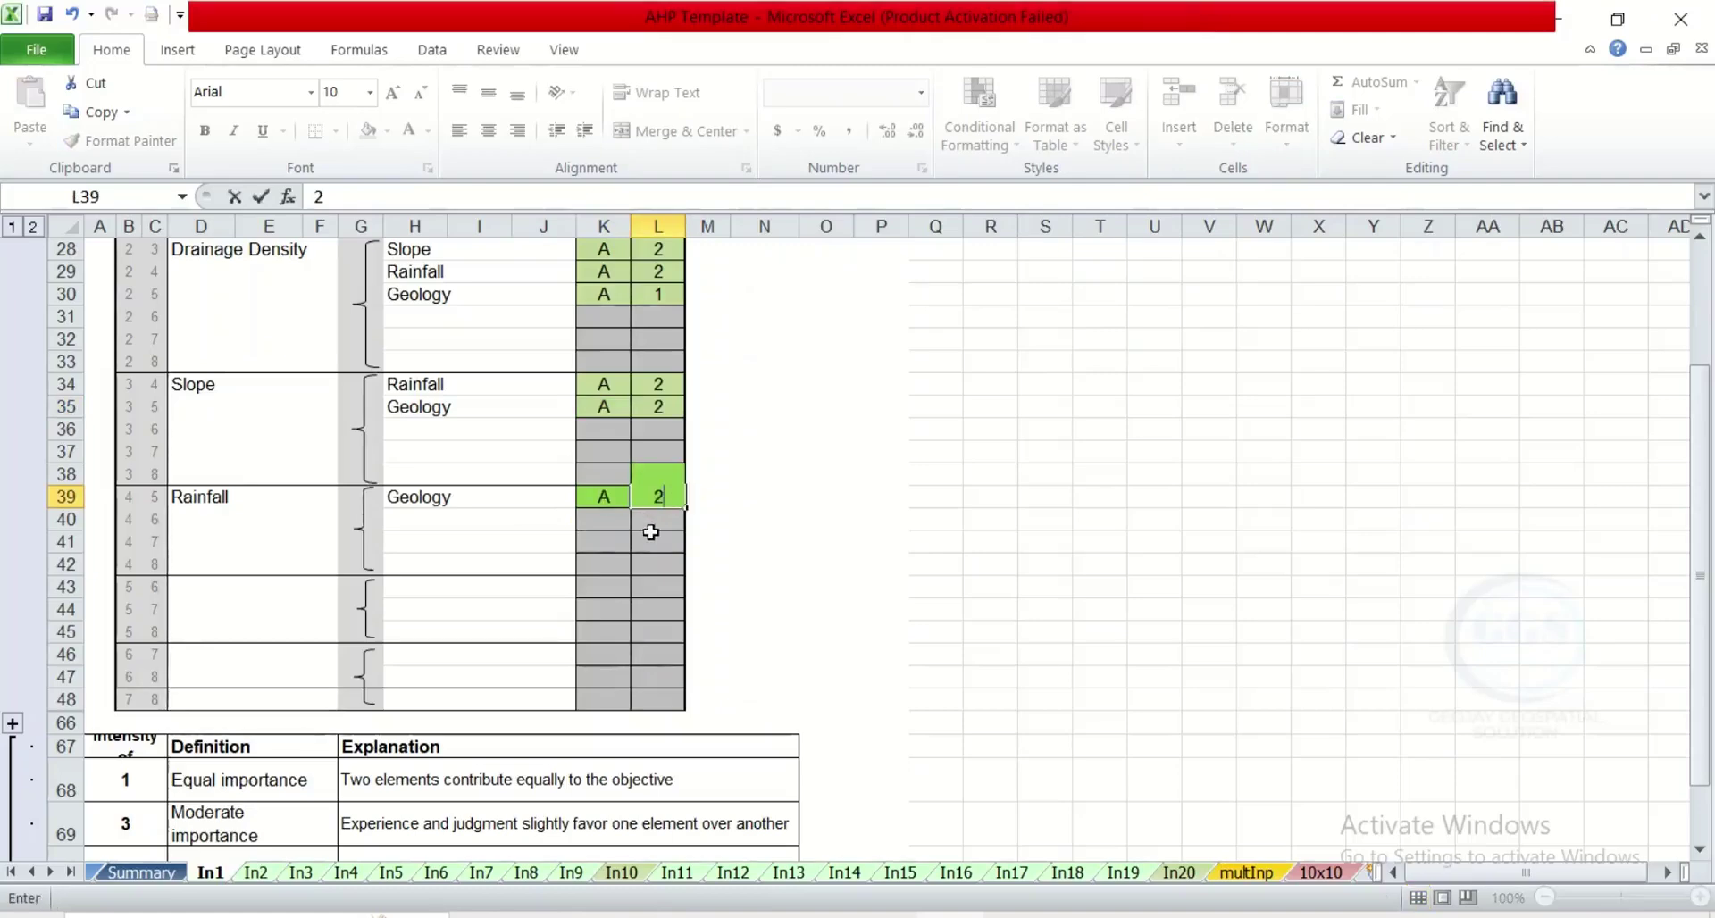
click(652, 539)
Scroll through Participant 1's computed weights and 8% consistency ratio.
scroll(651, 541, up, 3)
scroll(643, 554, up, 2)
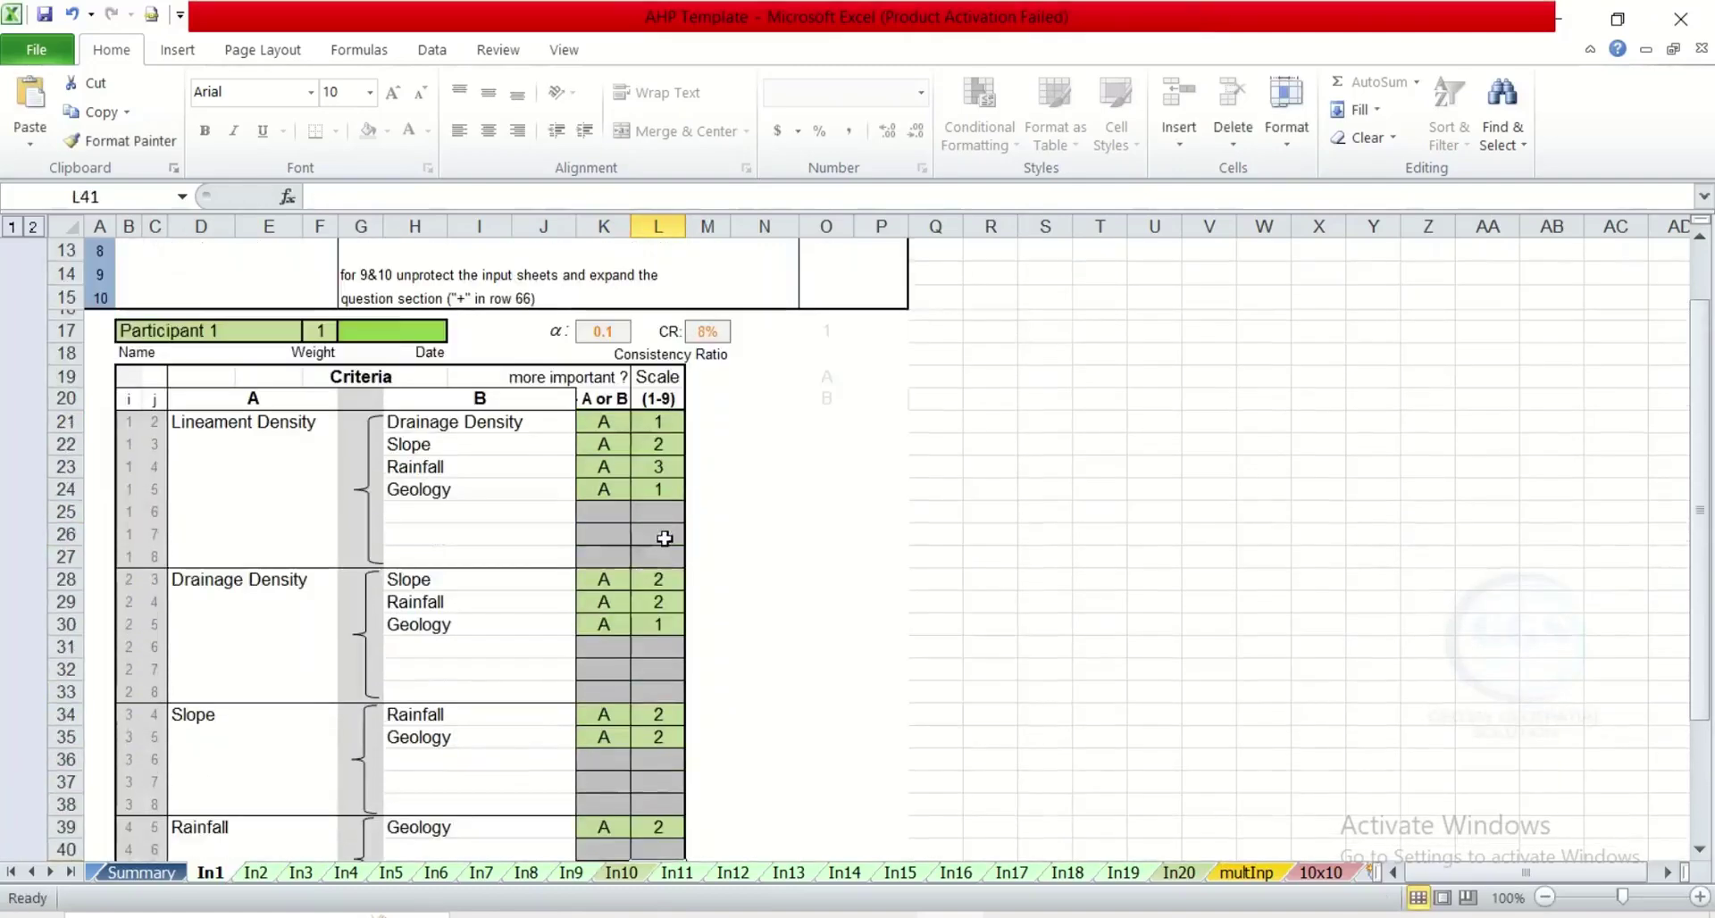
scroll(636, 569, up, 1)
scroll(639, 563, up, 1)
scroll(647, 553, up, 1)
scroll(819, 391, up, 1)
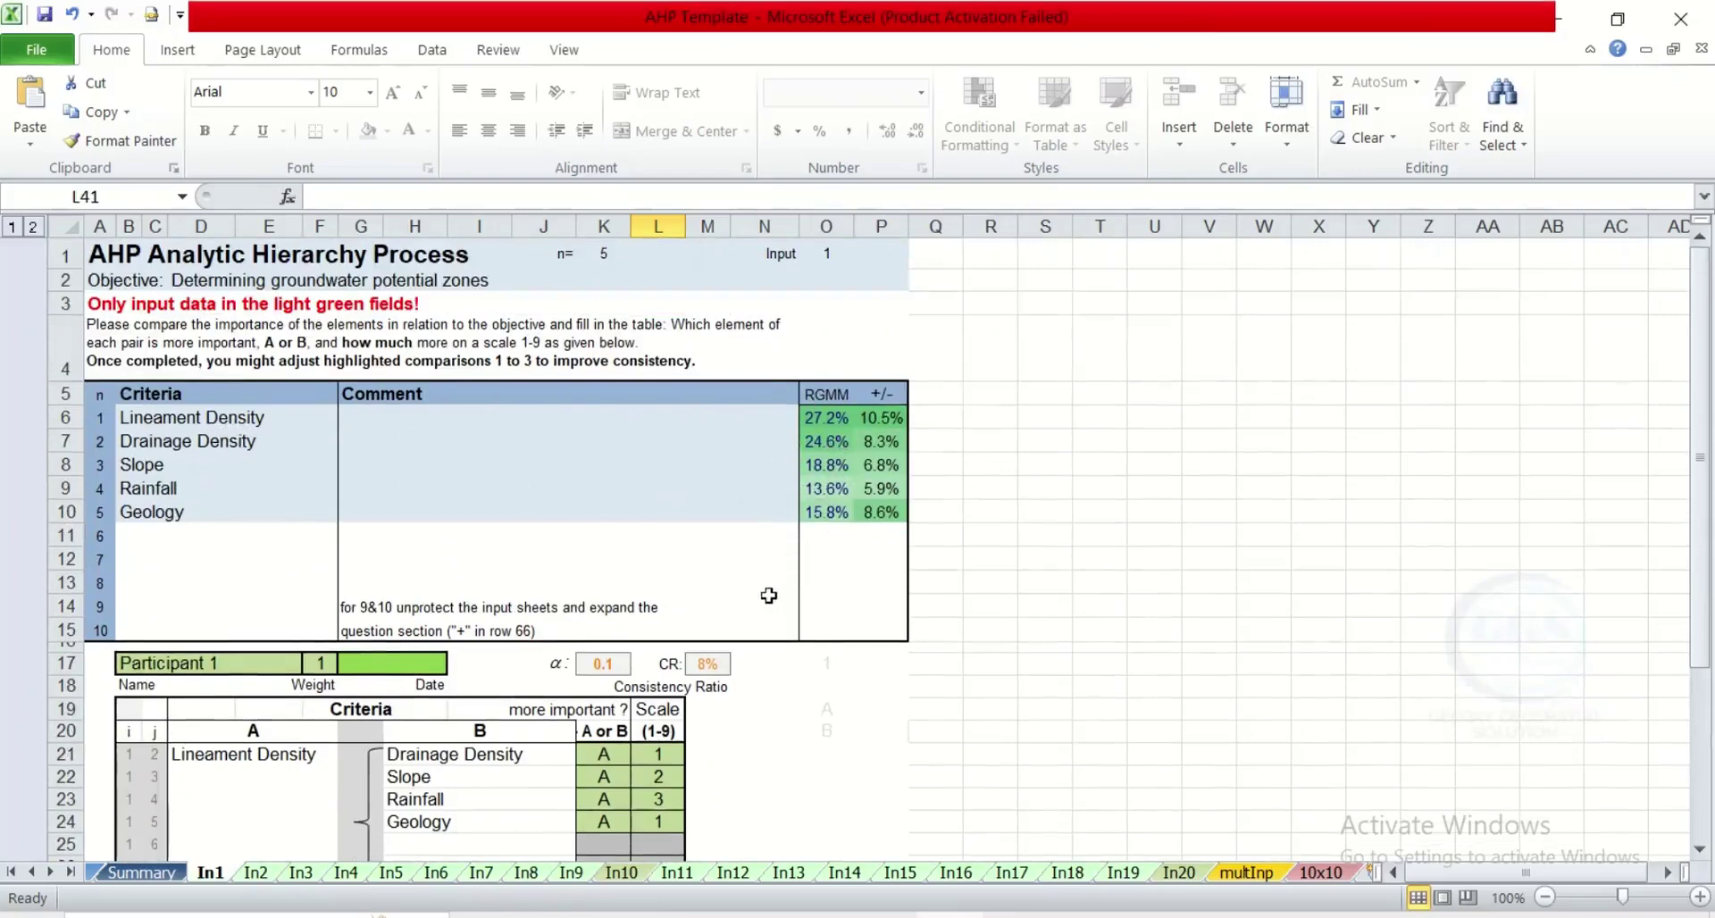
scroll(768, 597, down, 1)
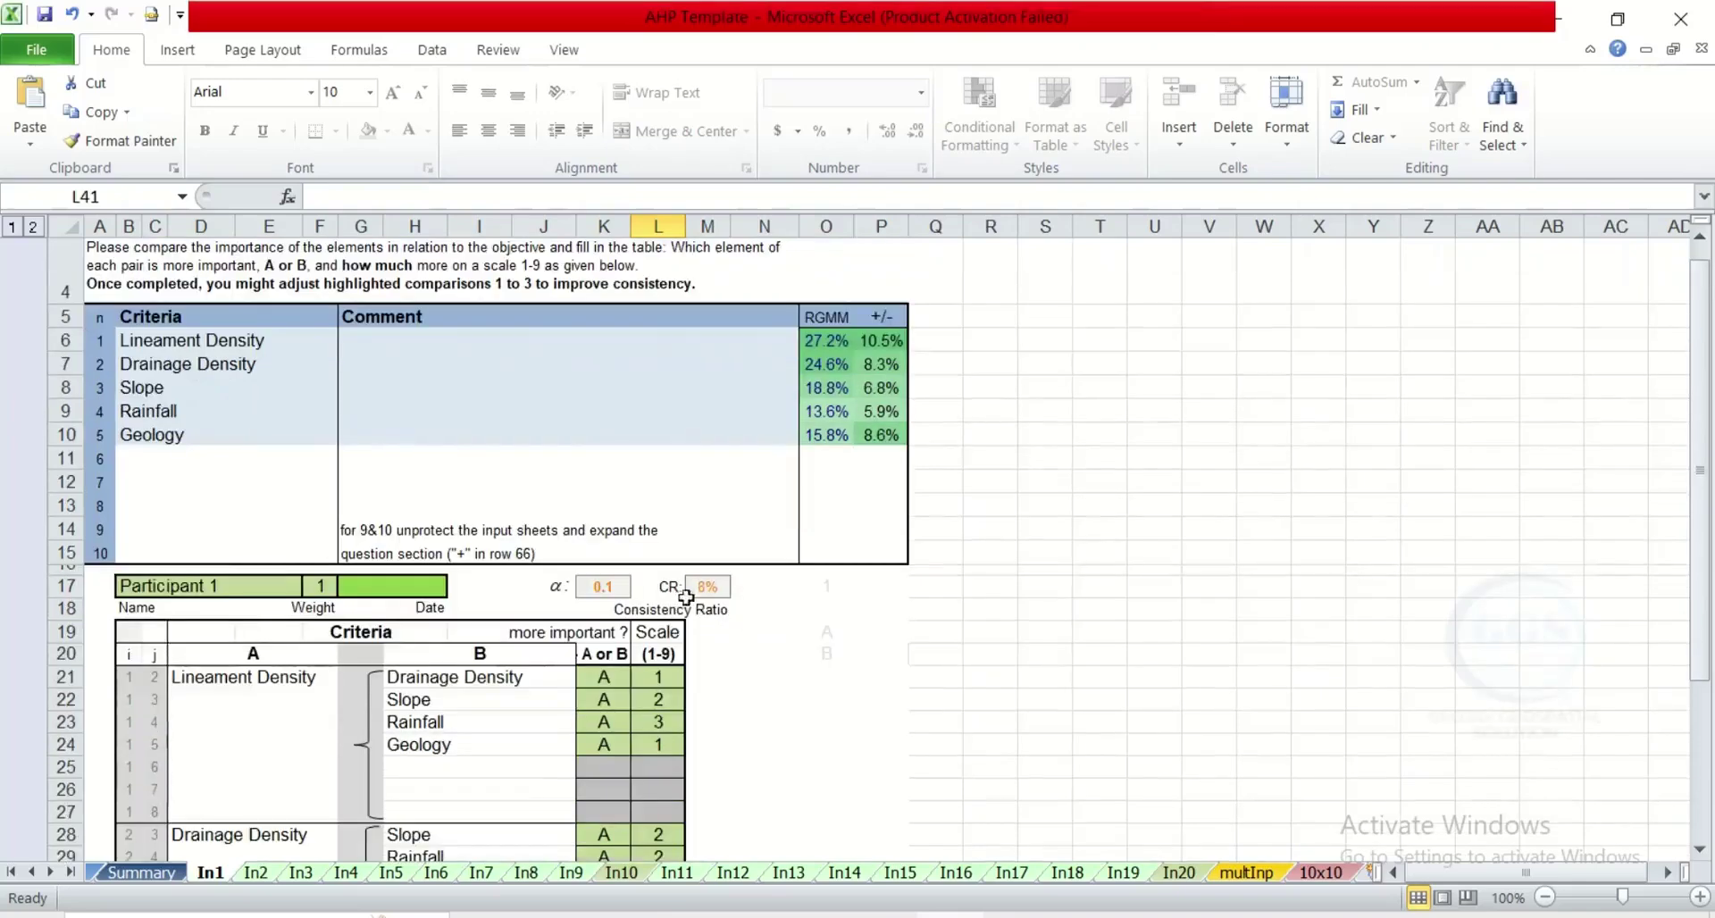
scroll(685, 590, down, 1)
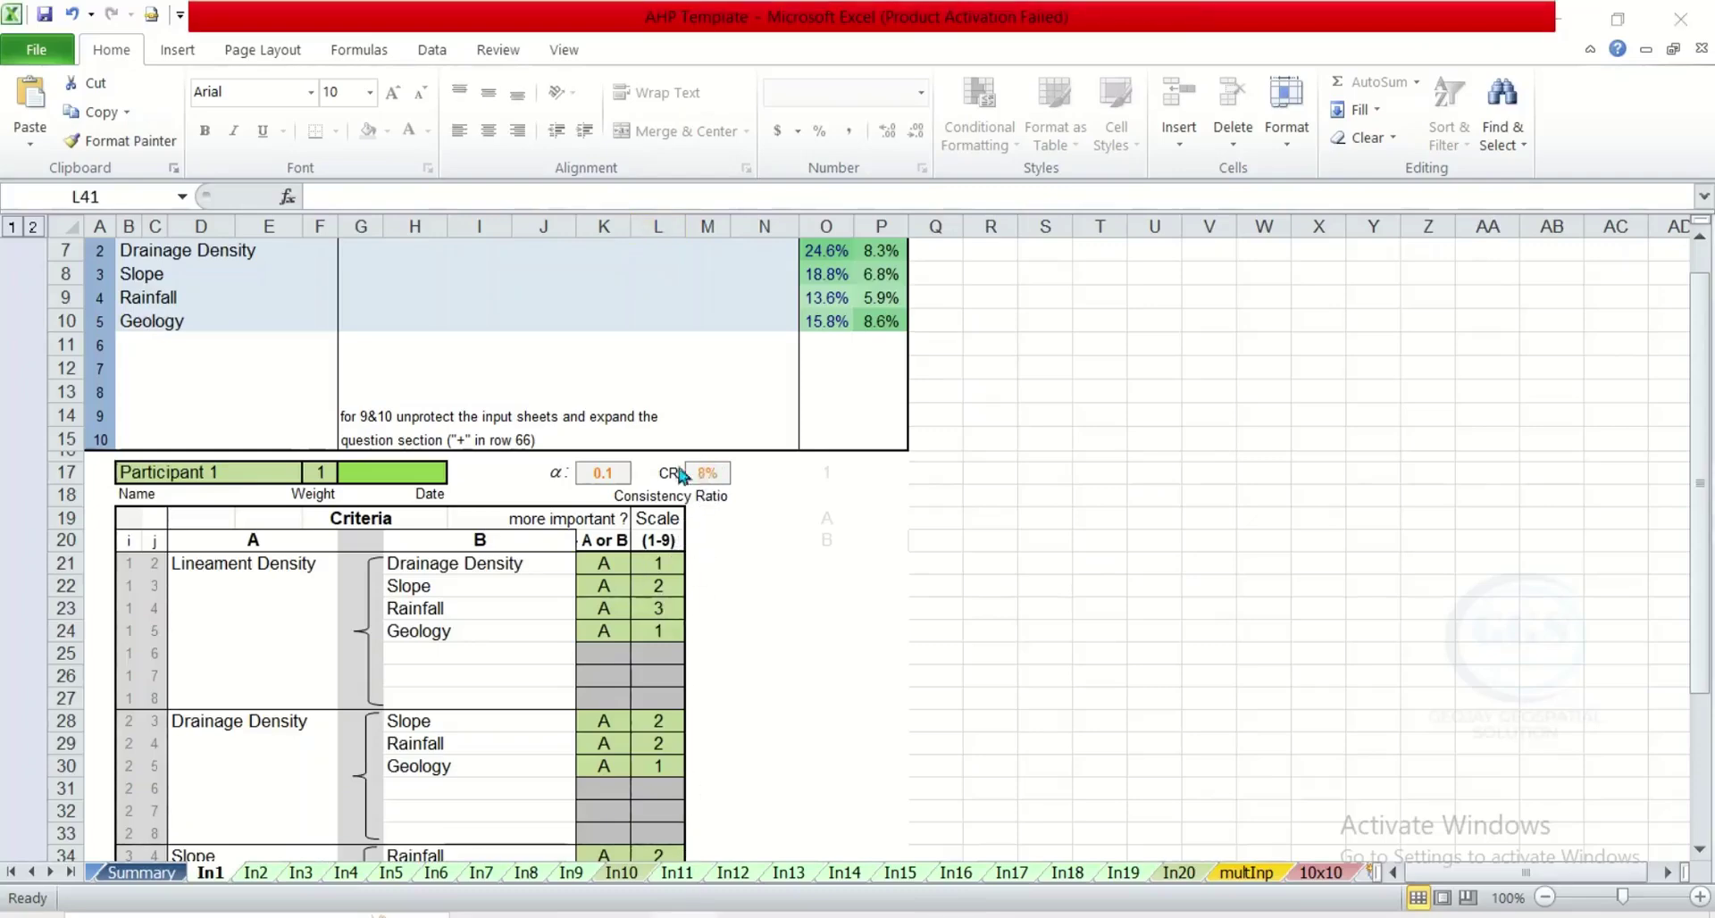
Review the Summary sheet's comparison matrix and final weights, Lineament Density 27.1% to Rainfall 13.9%.
click(157, 875)
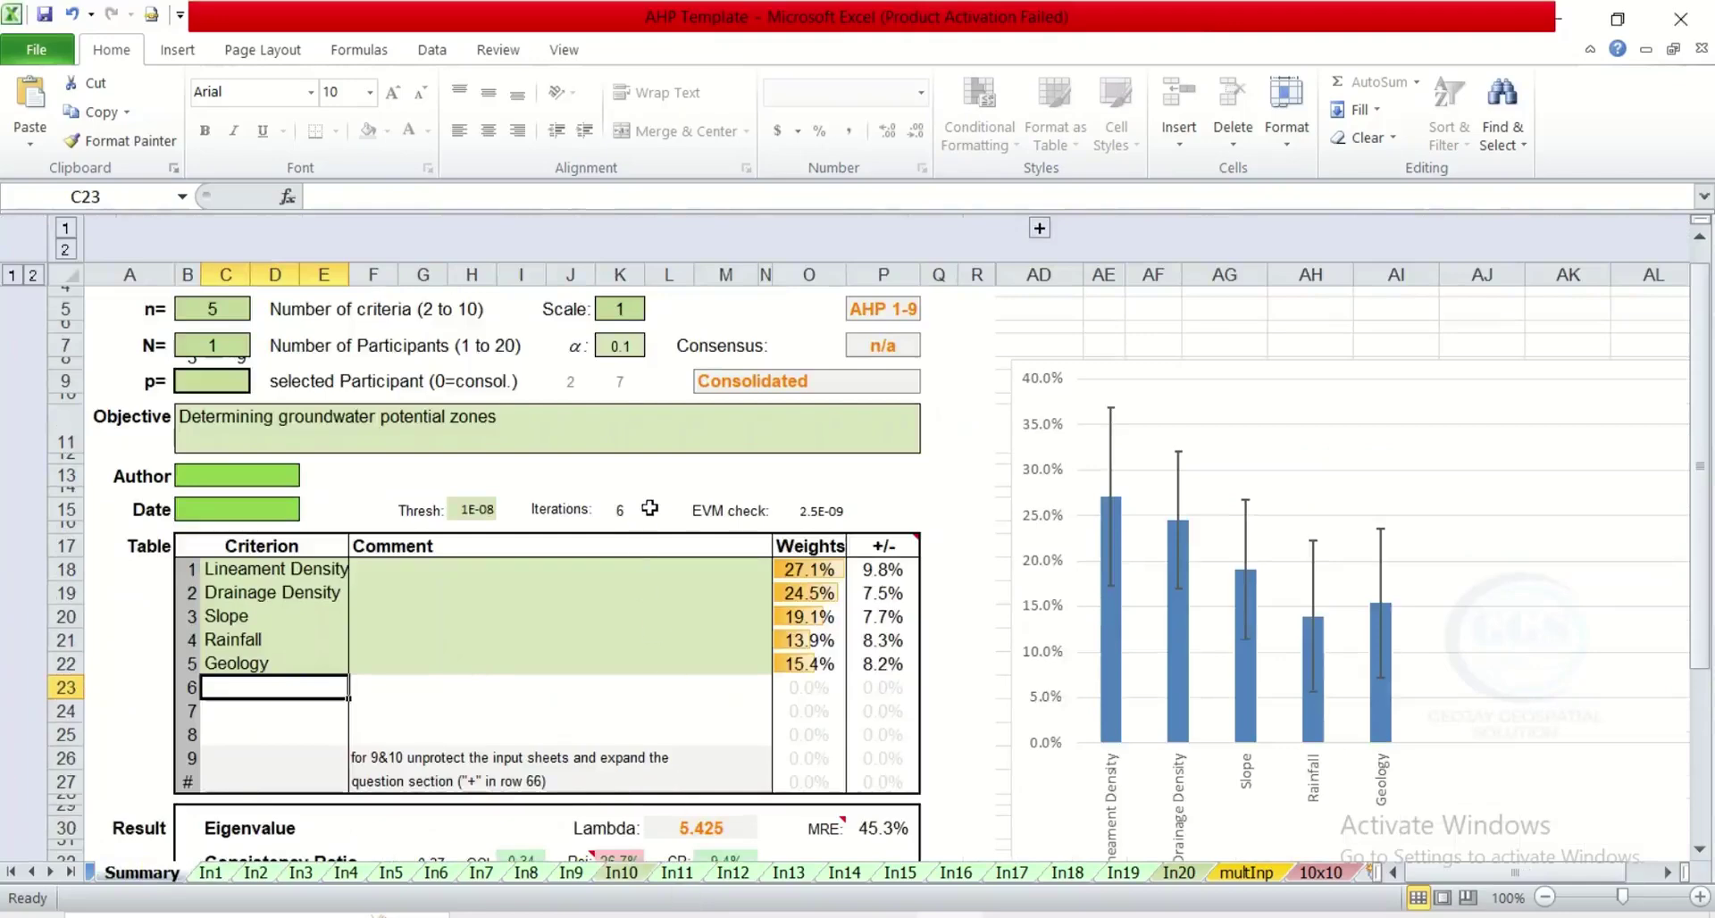
scroll(654, 501, up, 1)
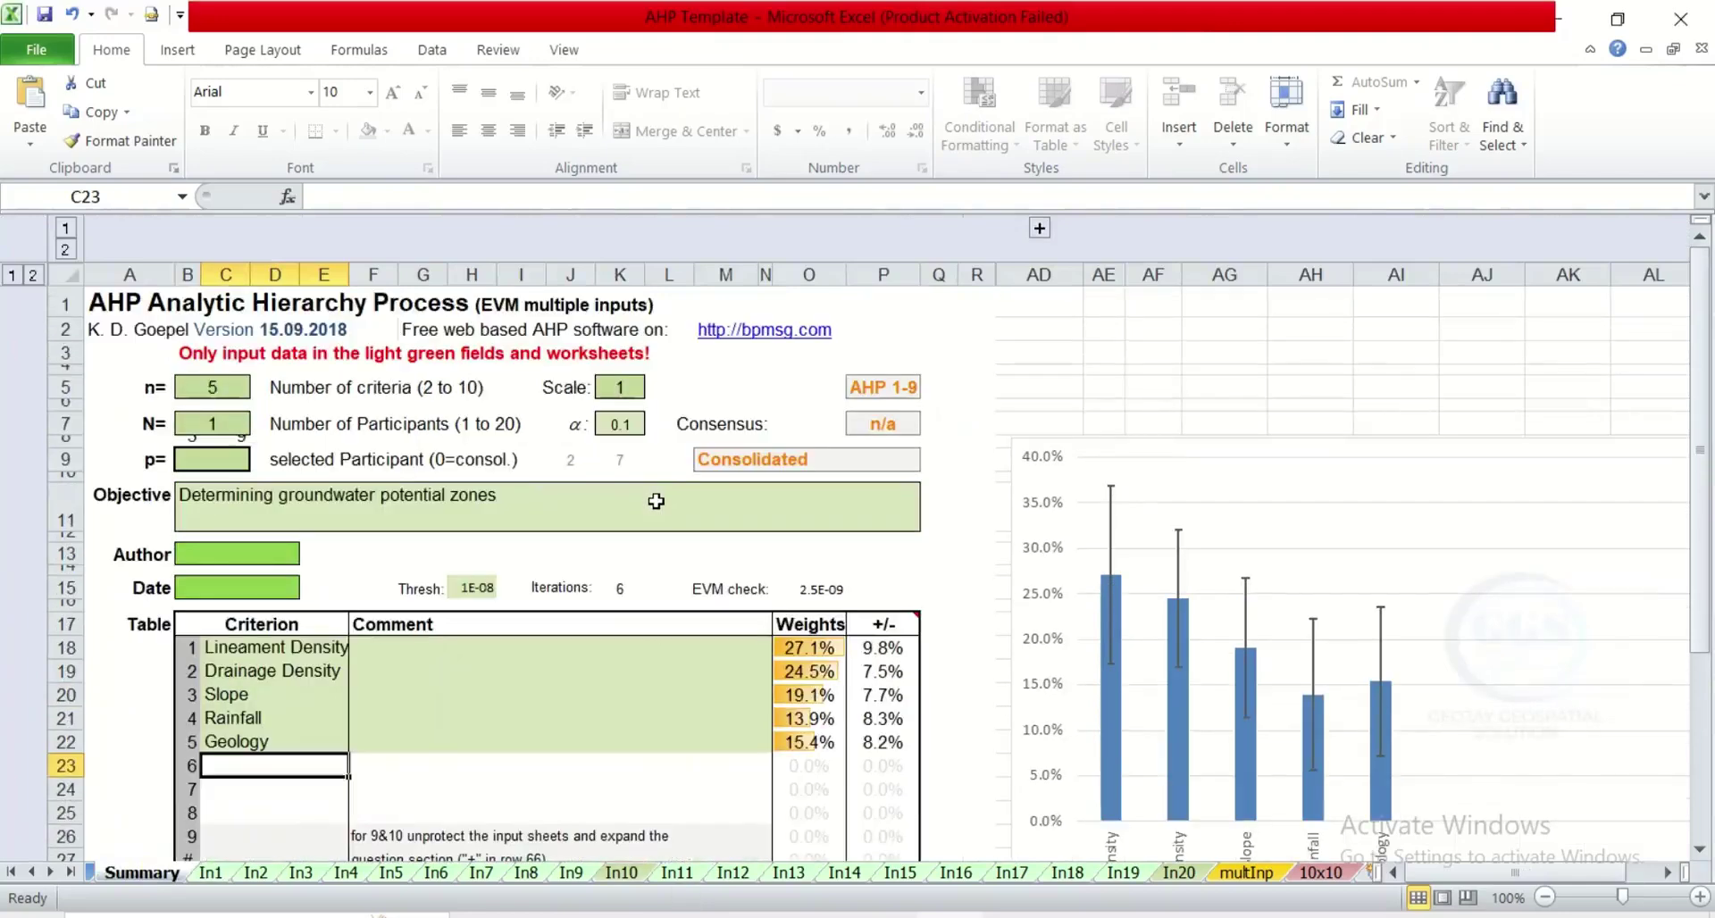
scroll(656, 501, down, 3)
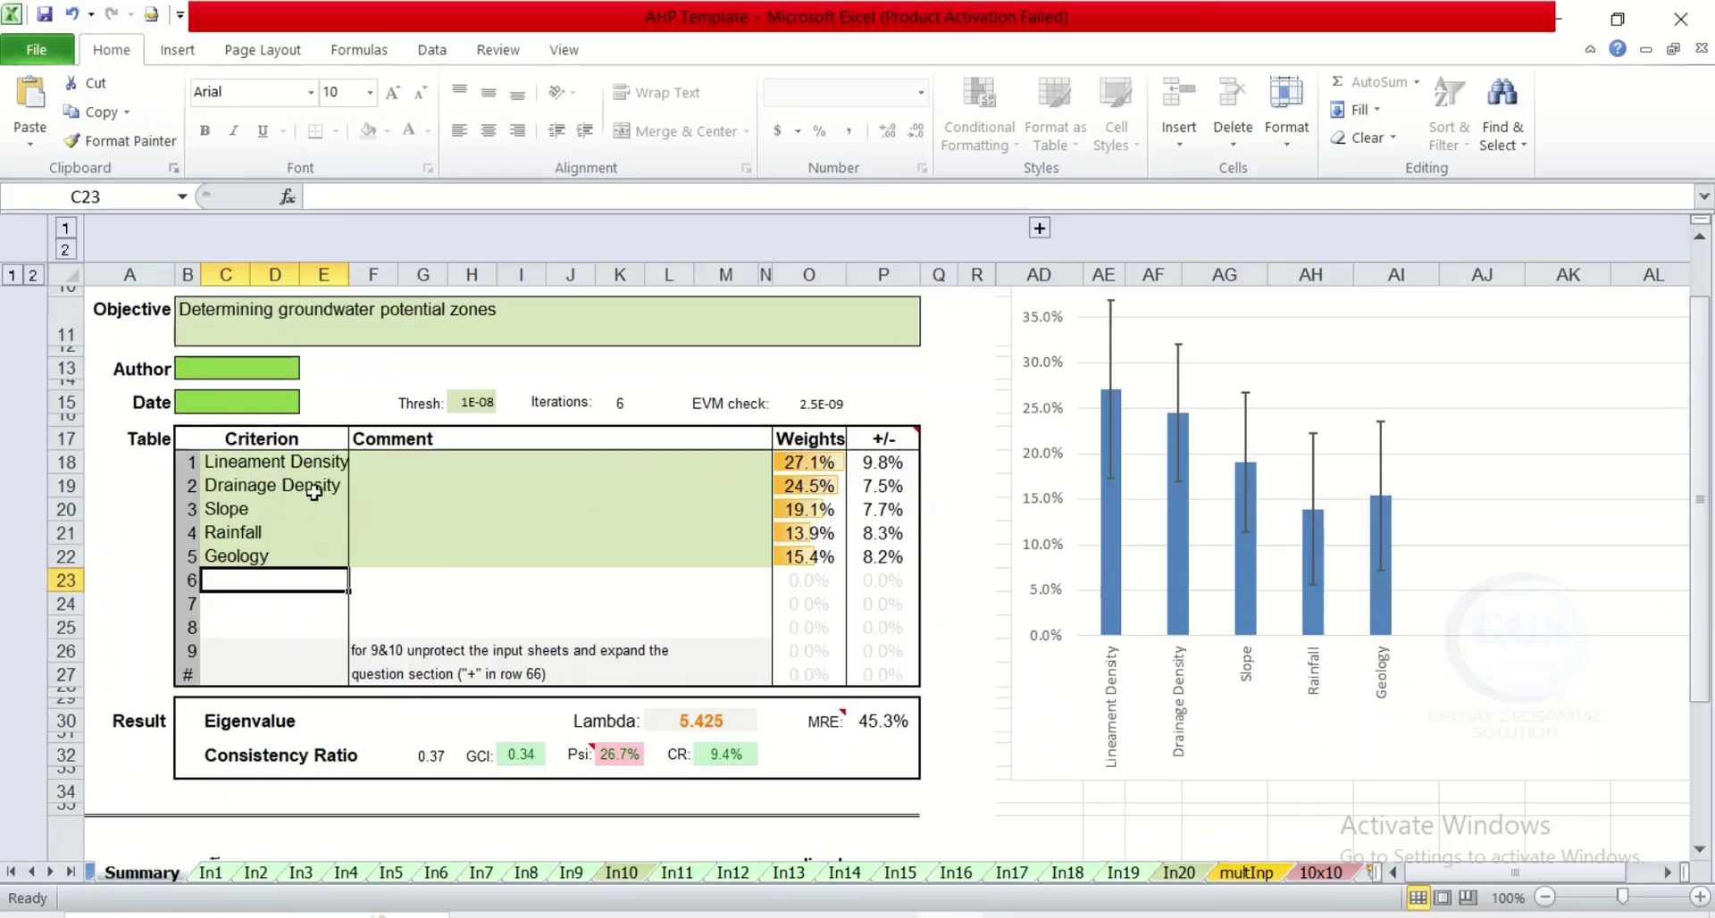
scroll(472, 538, down, 6)
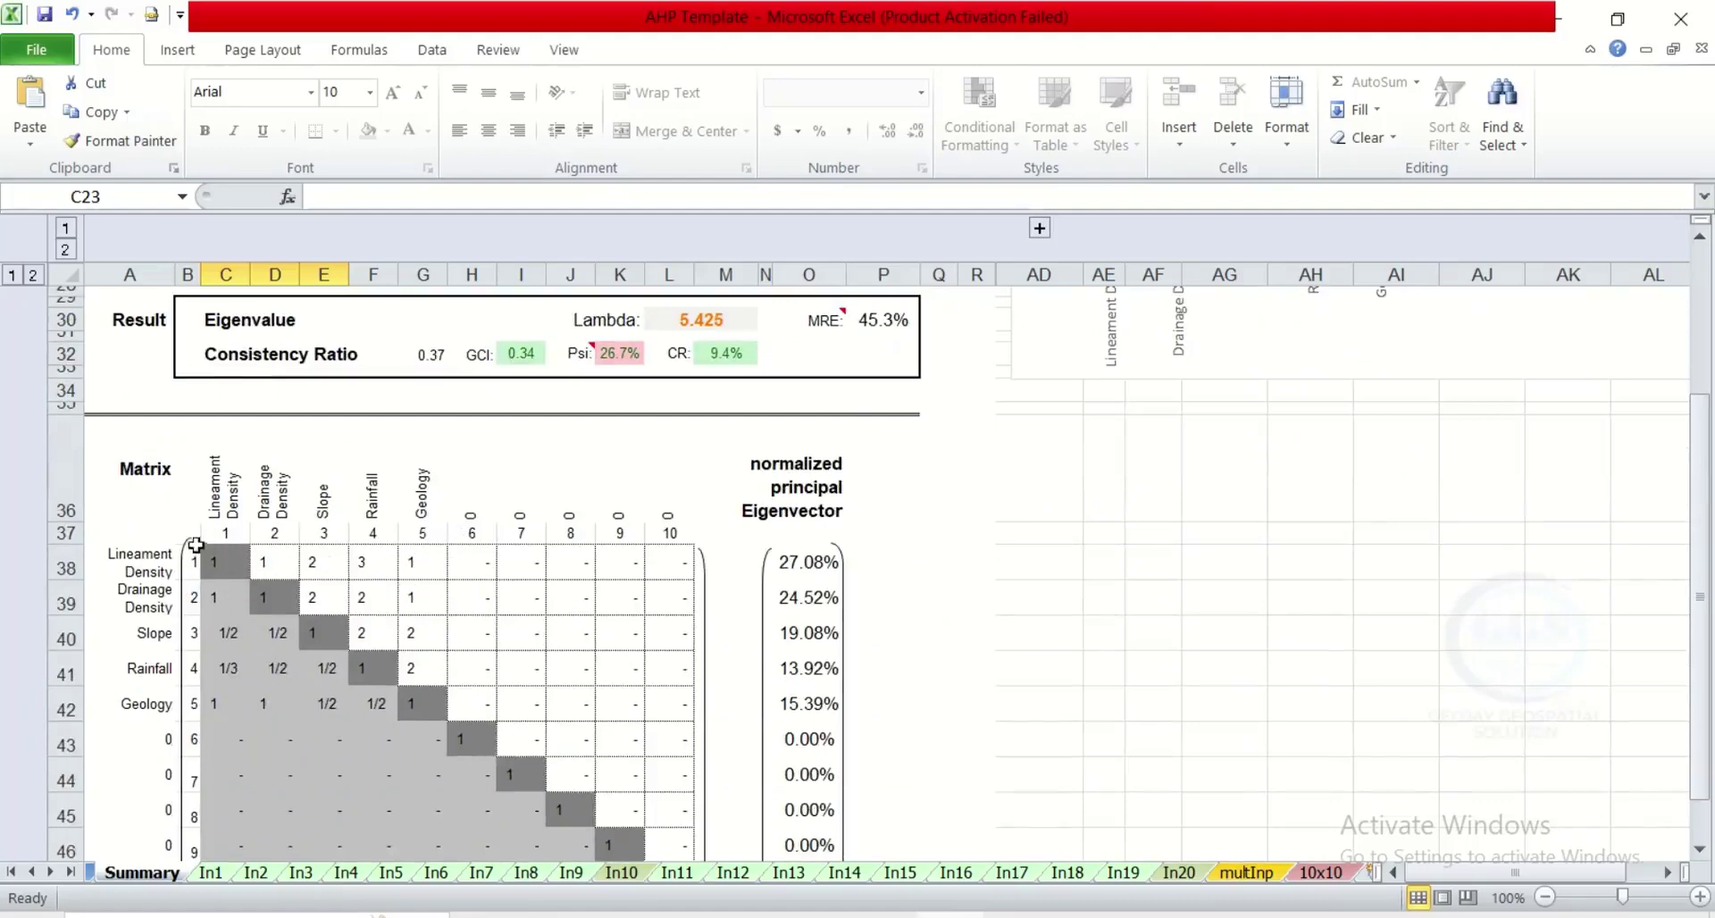
mouse_move(156, 475)
mouse_down()
mouse_move(382, 724)
mouse_move(412, 713)
mouse_up()
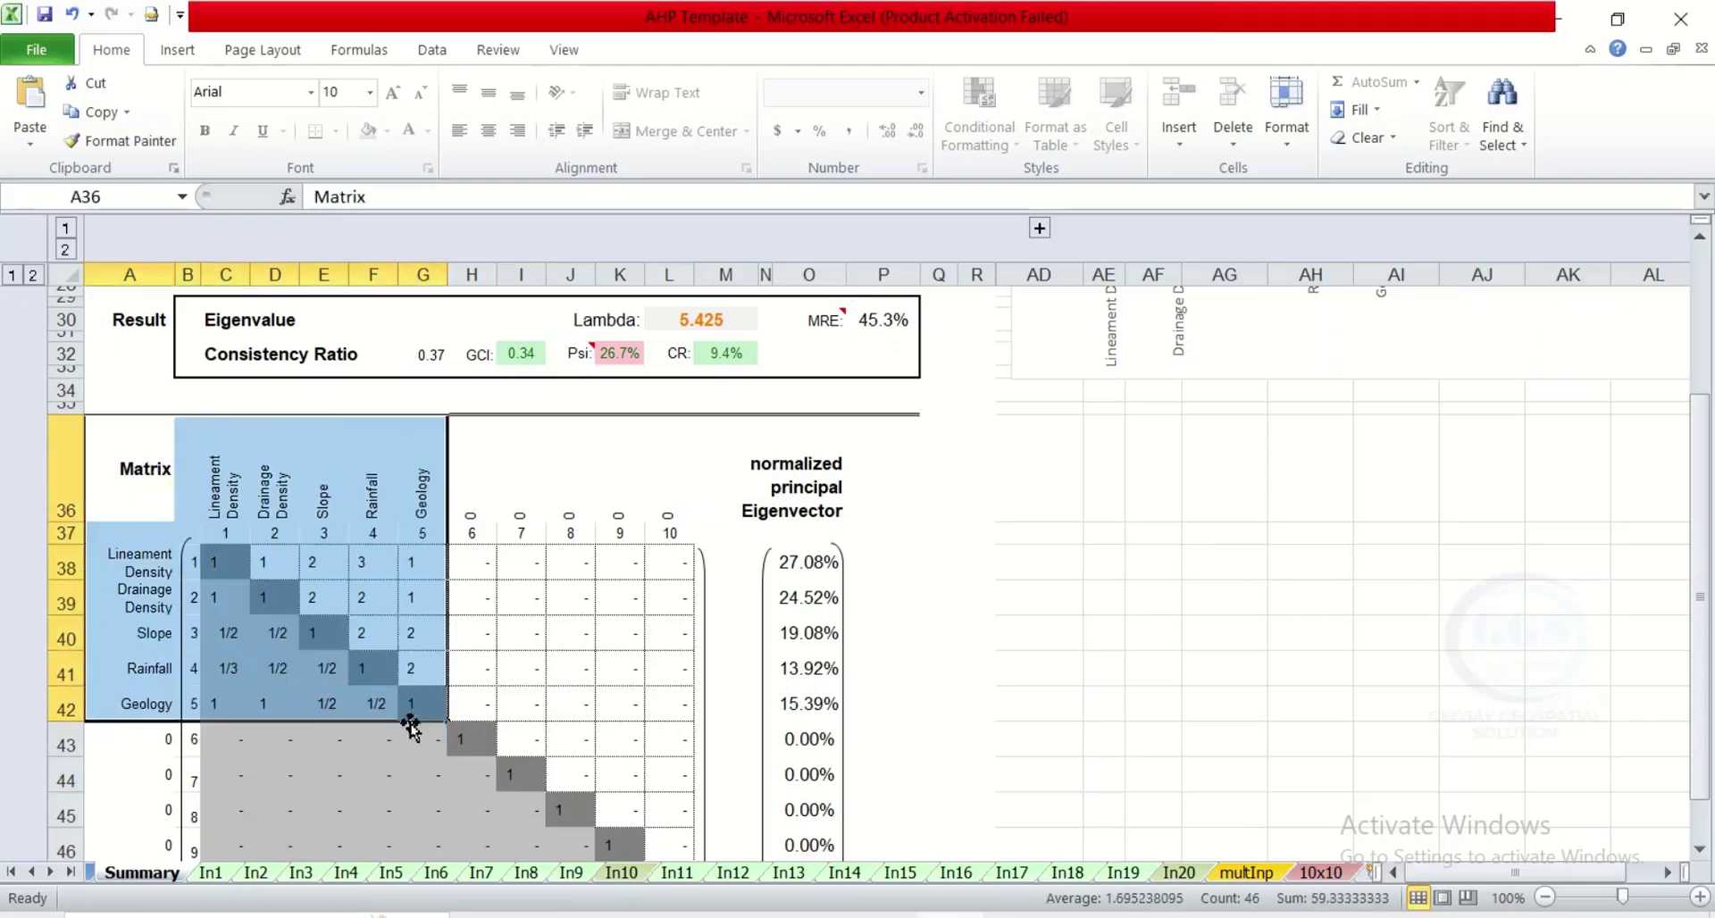
click(561, 599)
scroll(777, 581, up, 4)
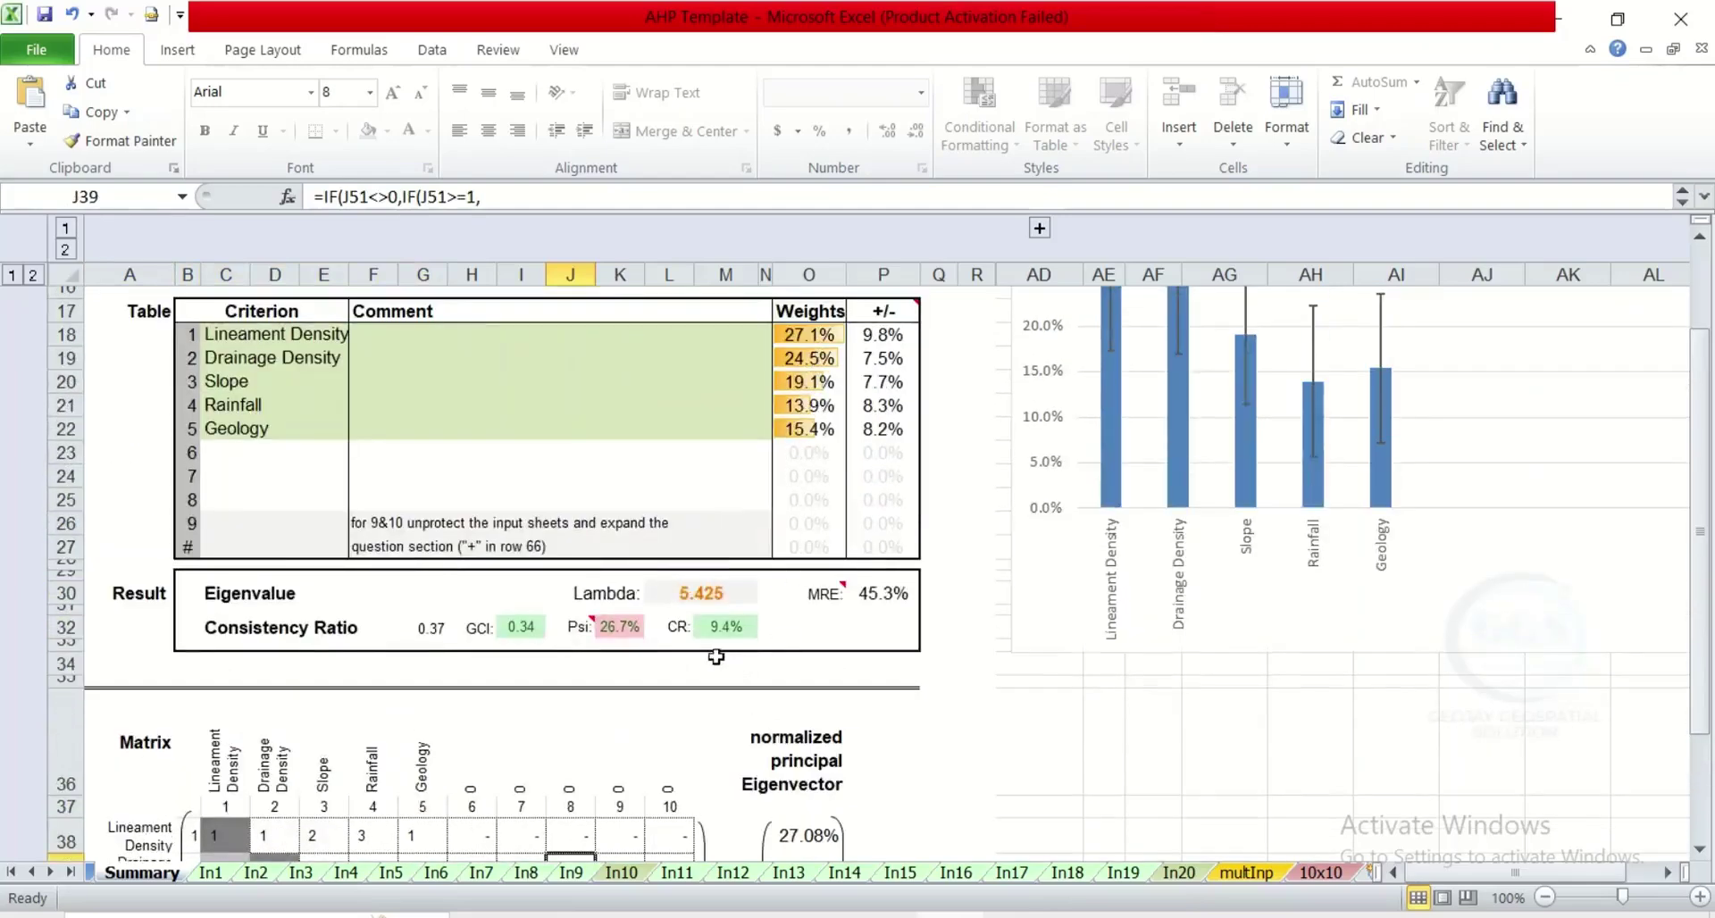
scroll(695, 673, up, 2)
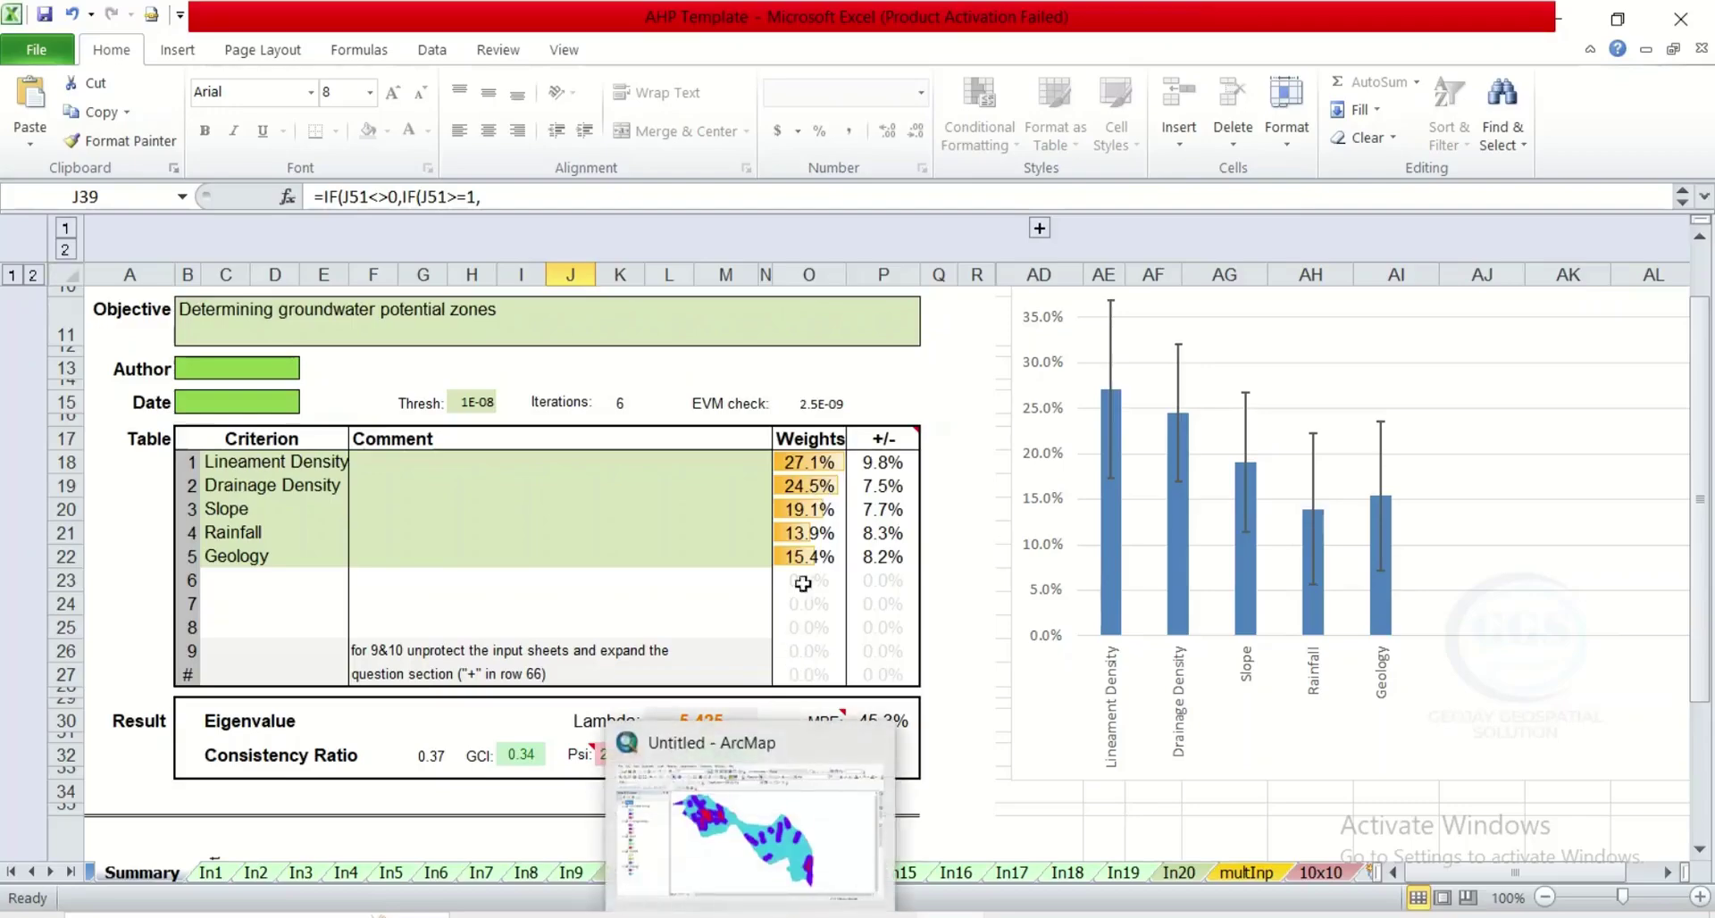
In ArcMap, locate Weighted Sum under ArcToolbox's Spatial Analyst Tools > Overlay.
key(alt+Tab)
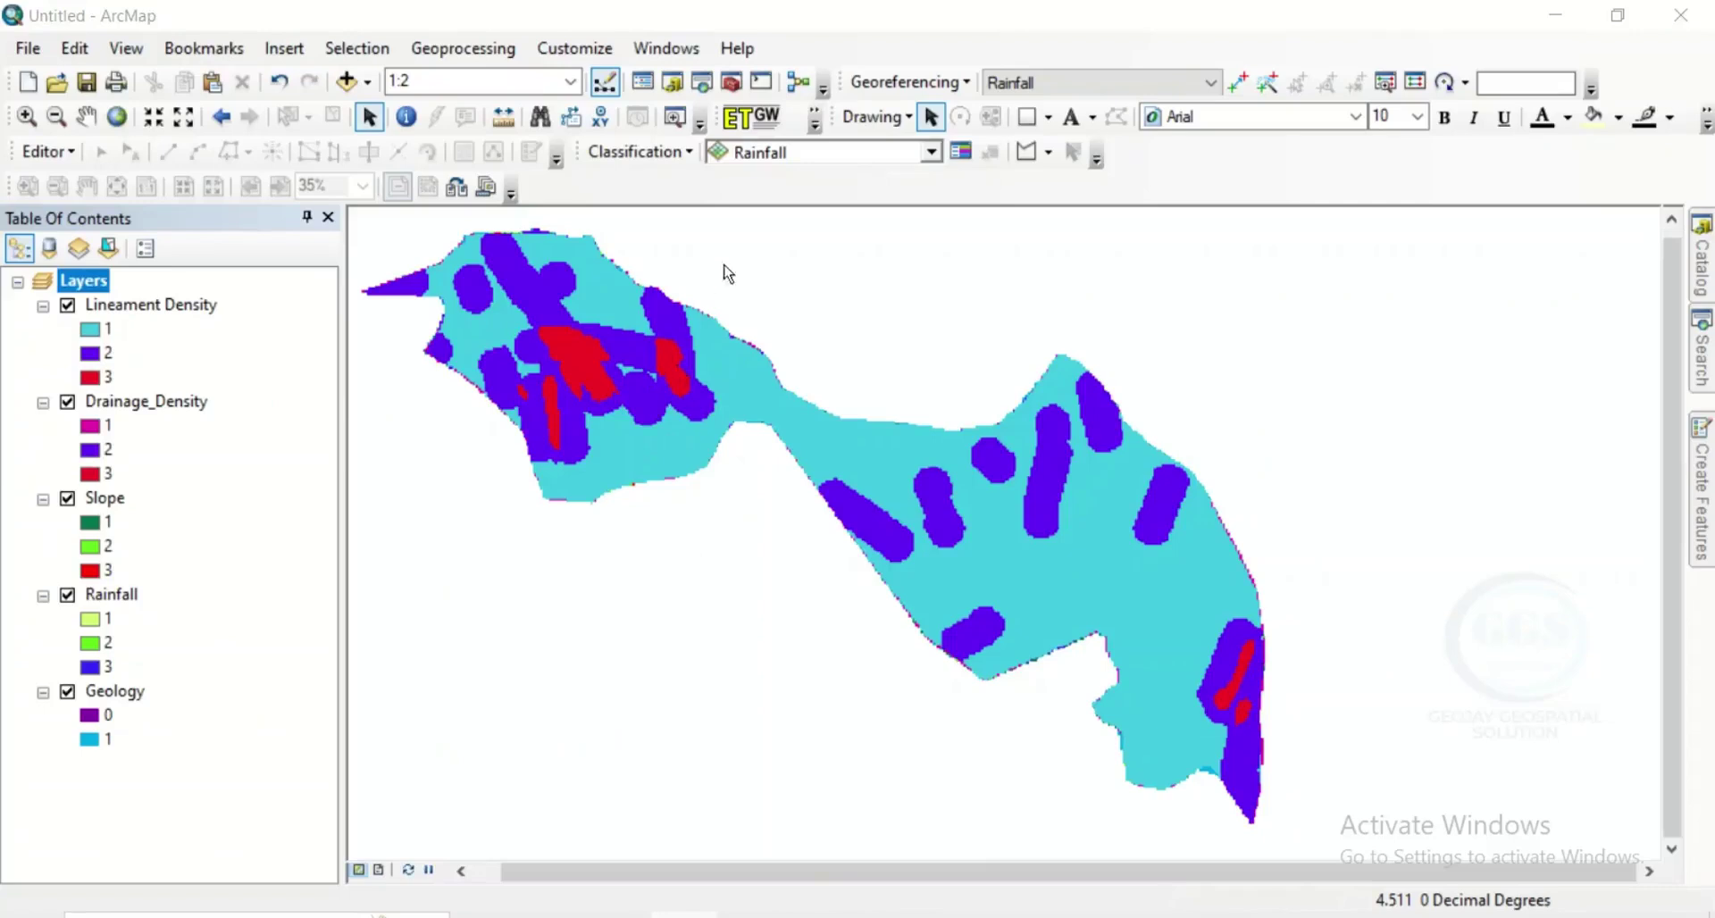
click(732, 84)
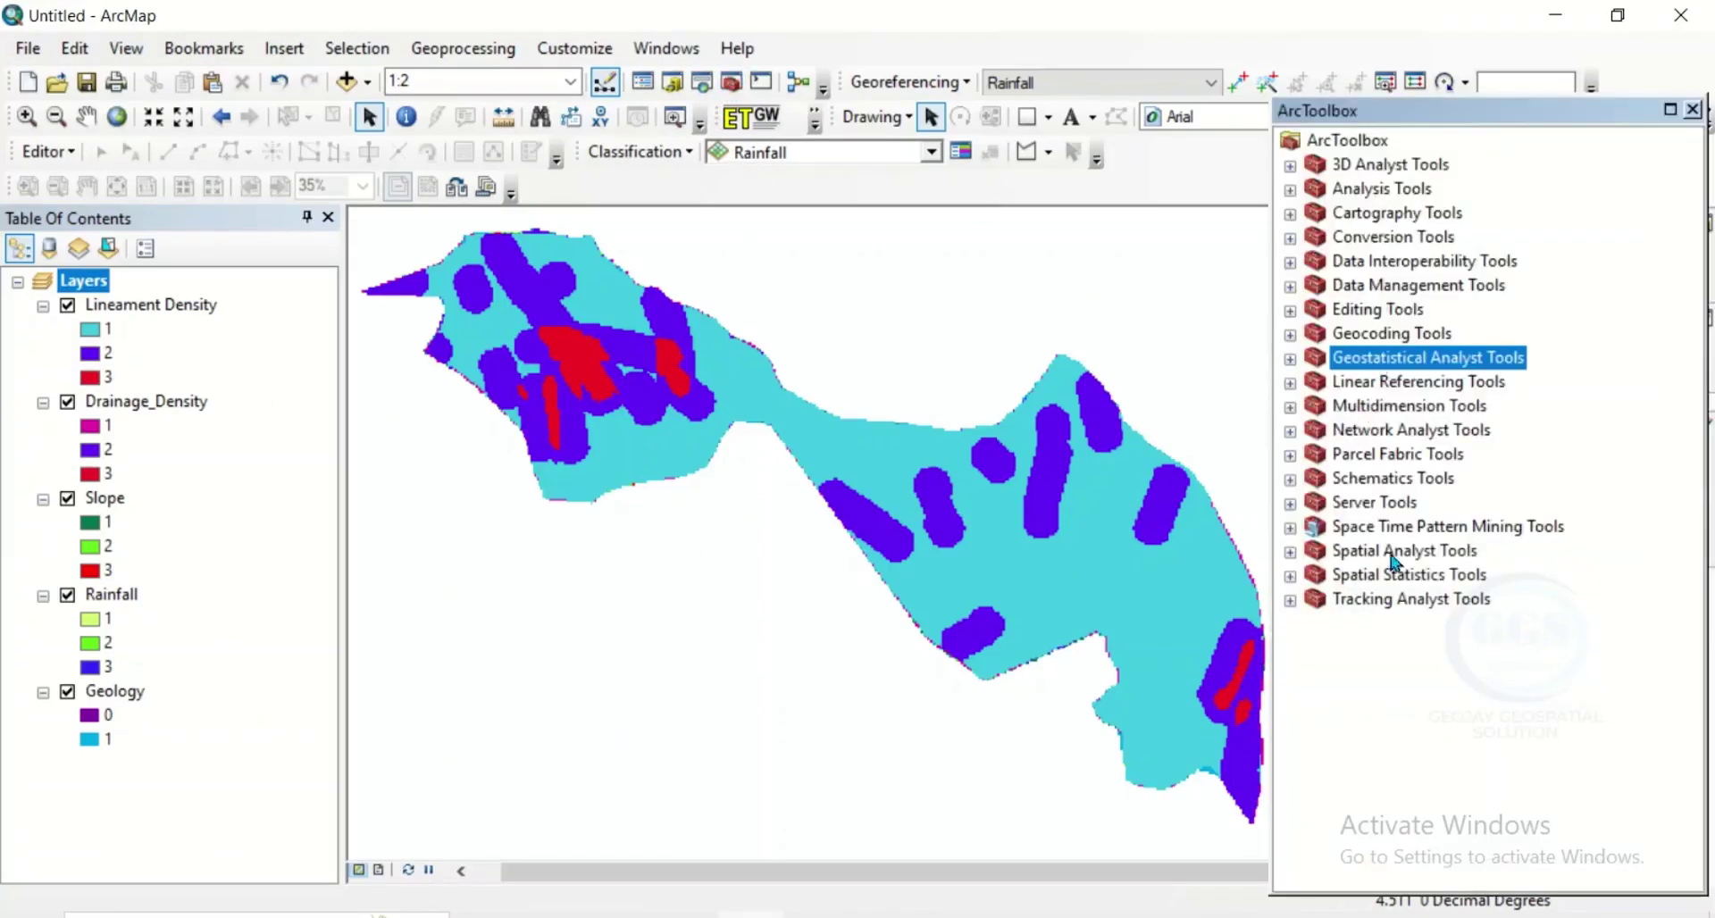
click(1290, 551)
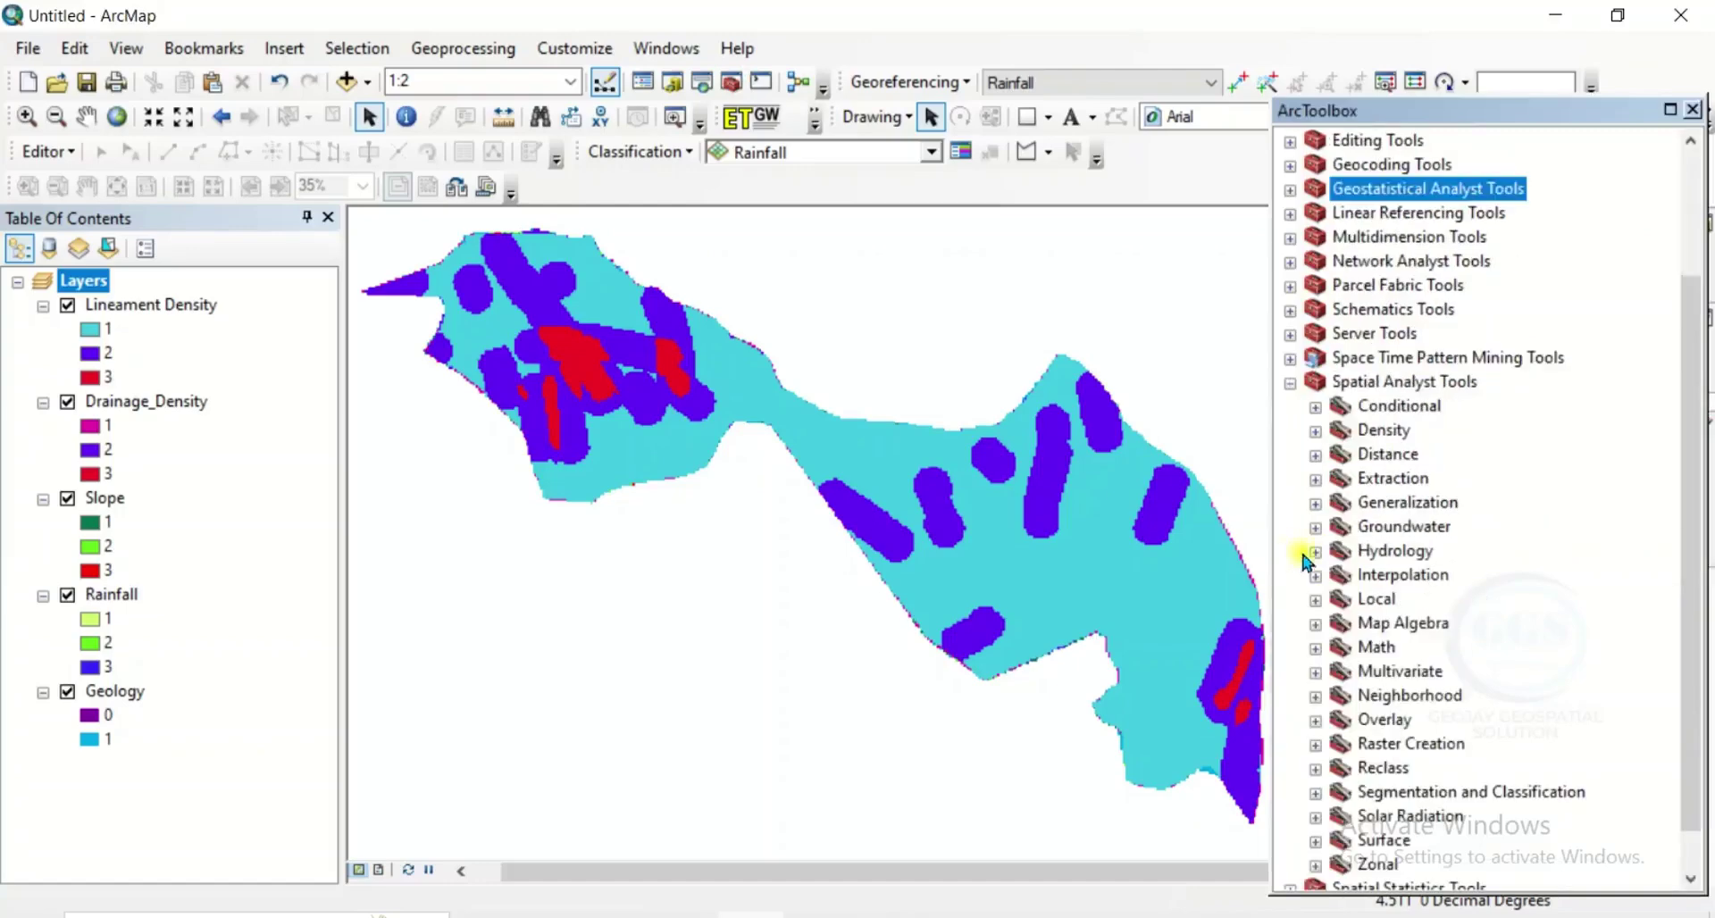
scroll(1384, 576, down, 1)
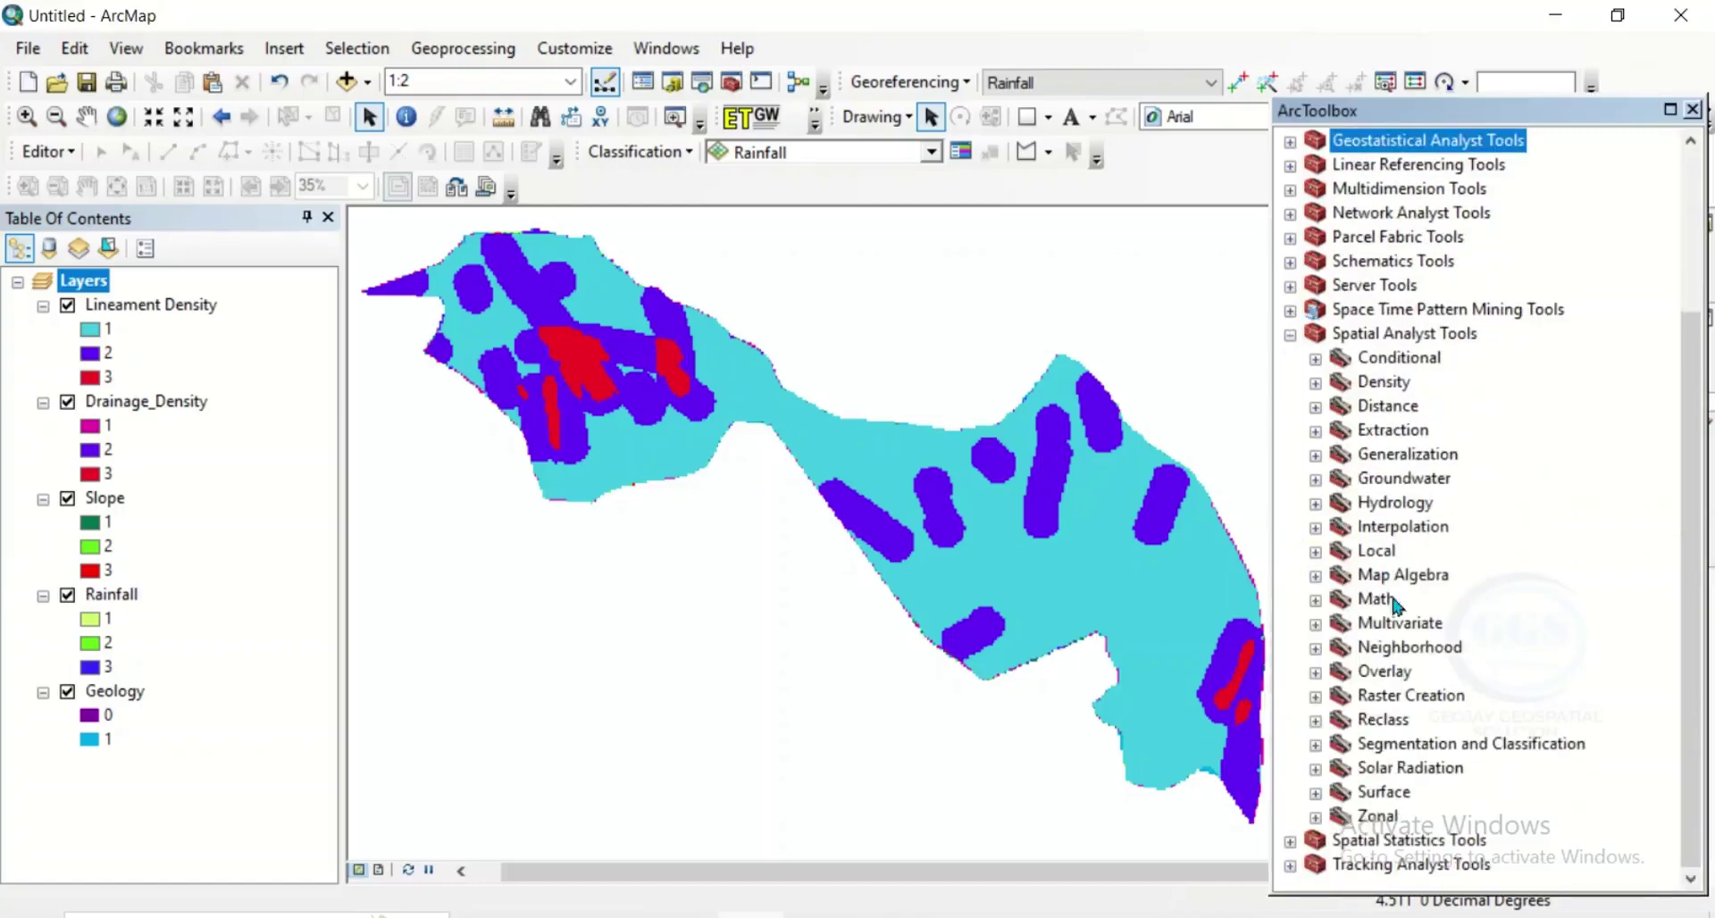
click(1315, 673)
scroll(1393, 701, down, 1)
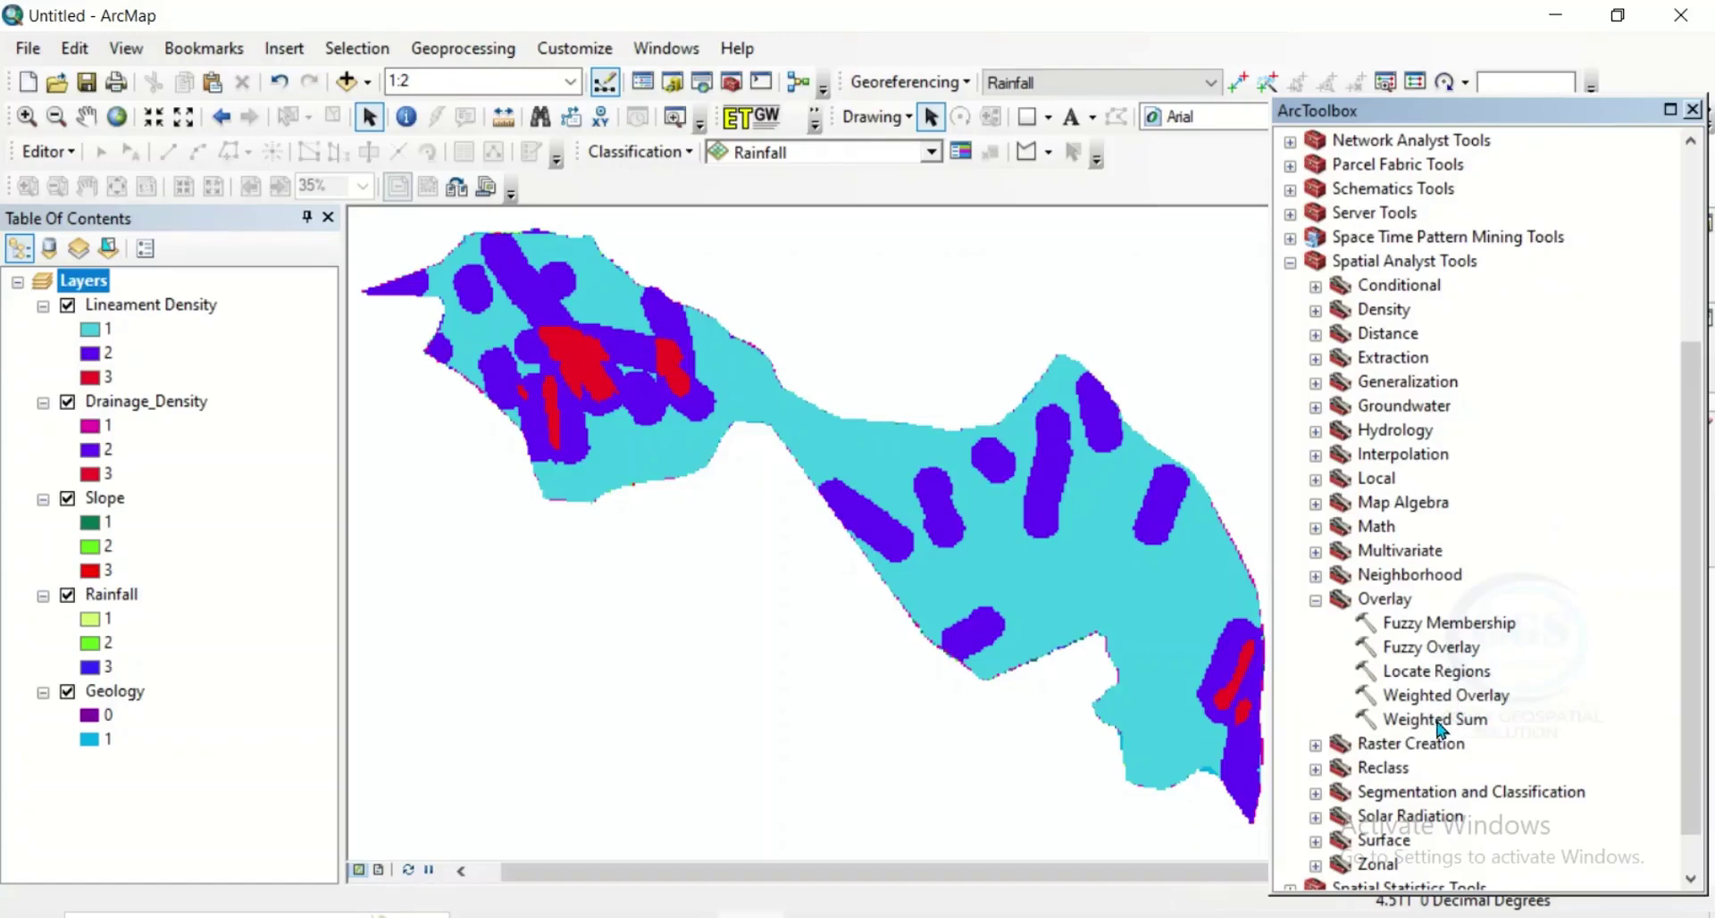
click(1438, 722)
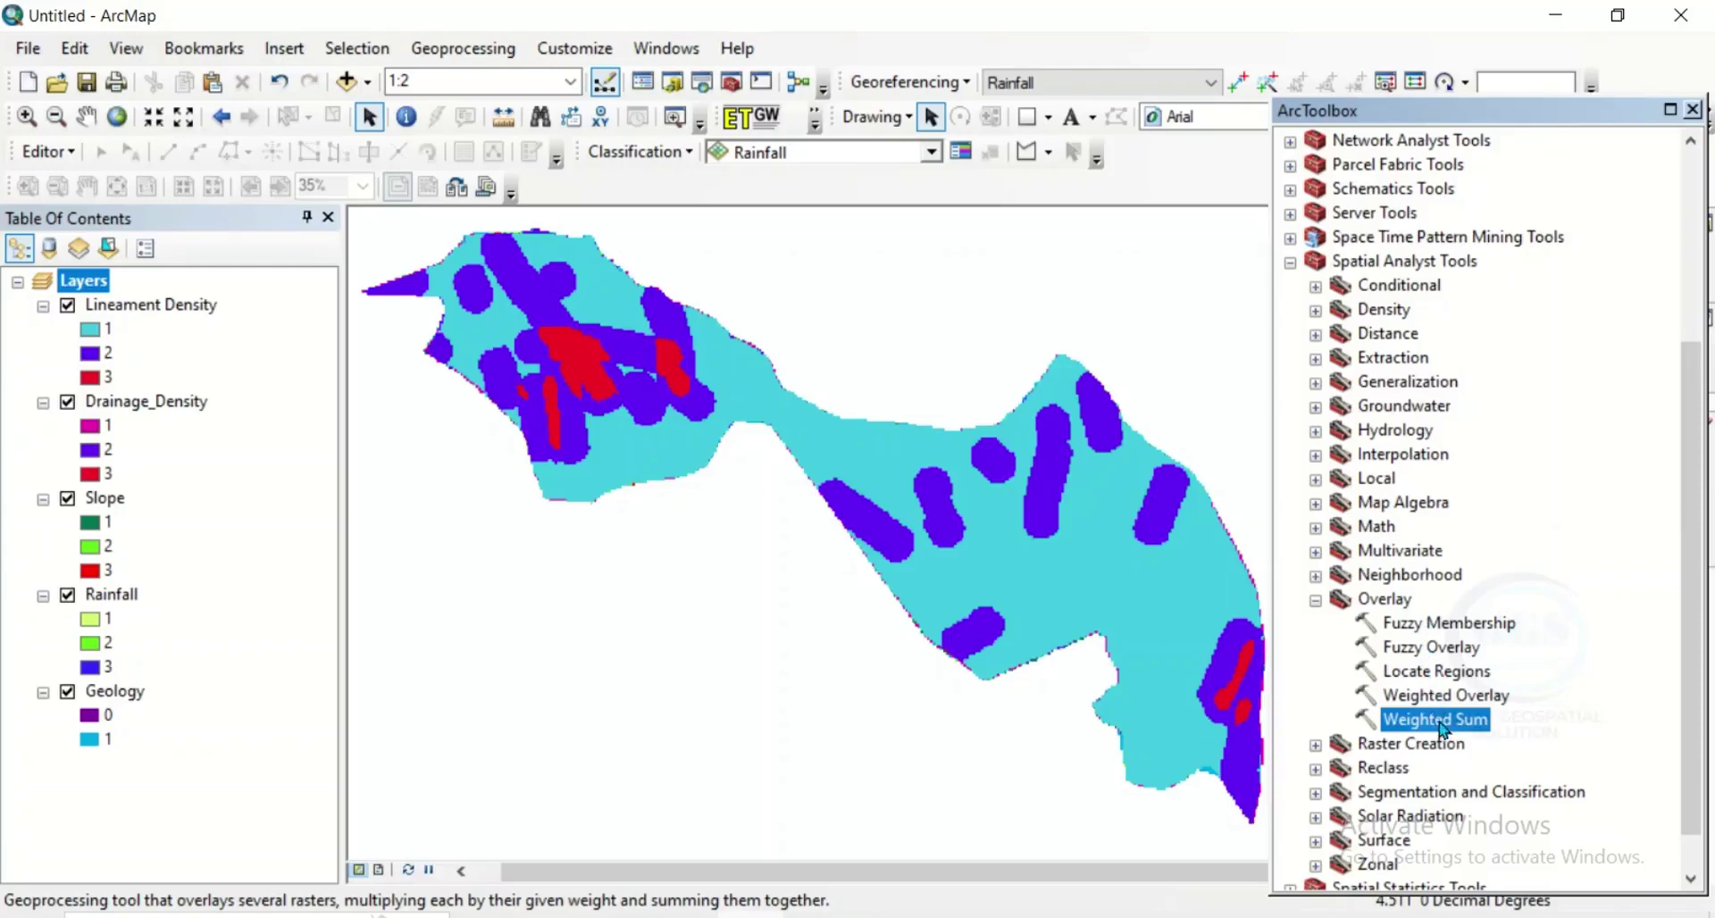
Add all five criterion layers as input rasters in the Weighted Sum tool.
double_click(1438, 720)
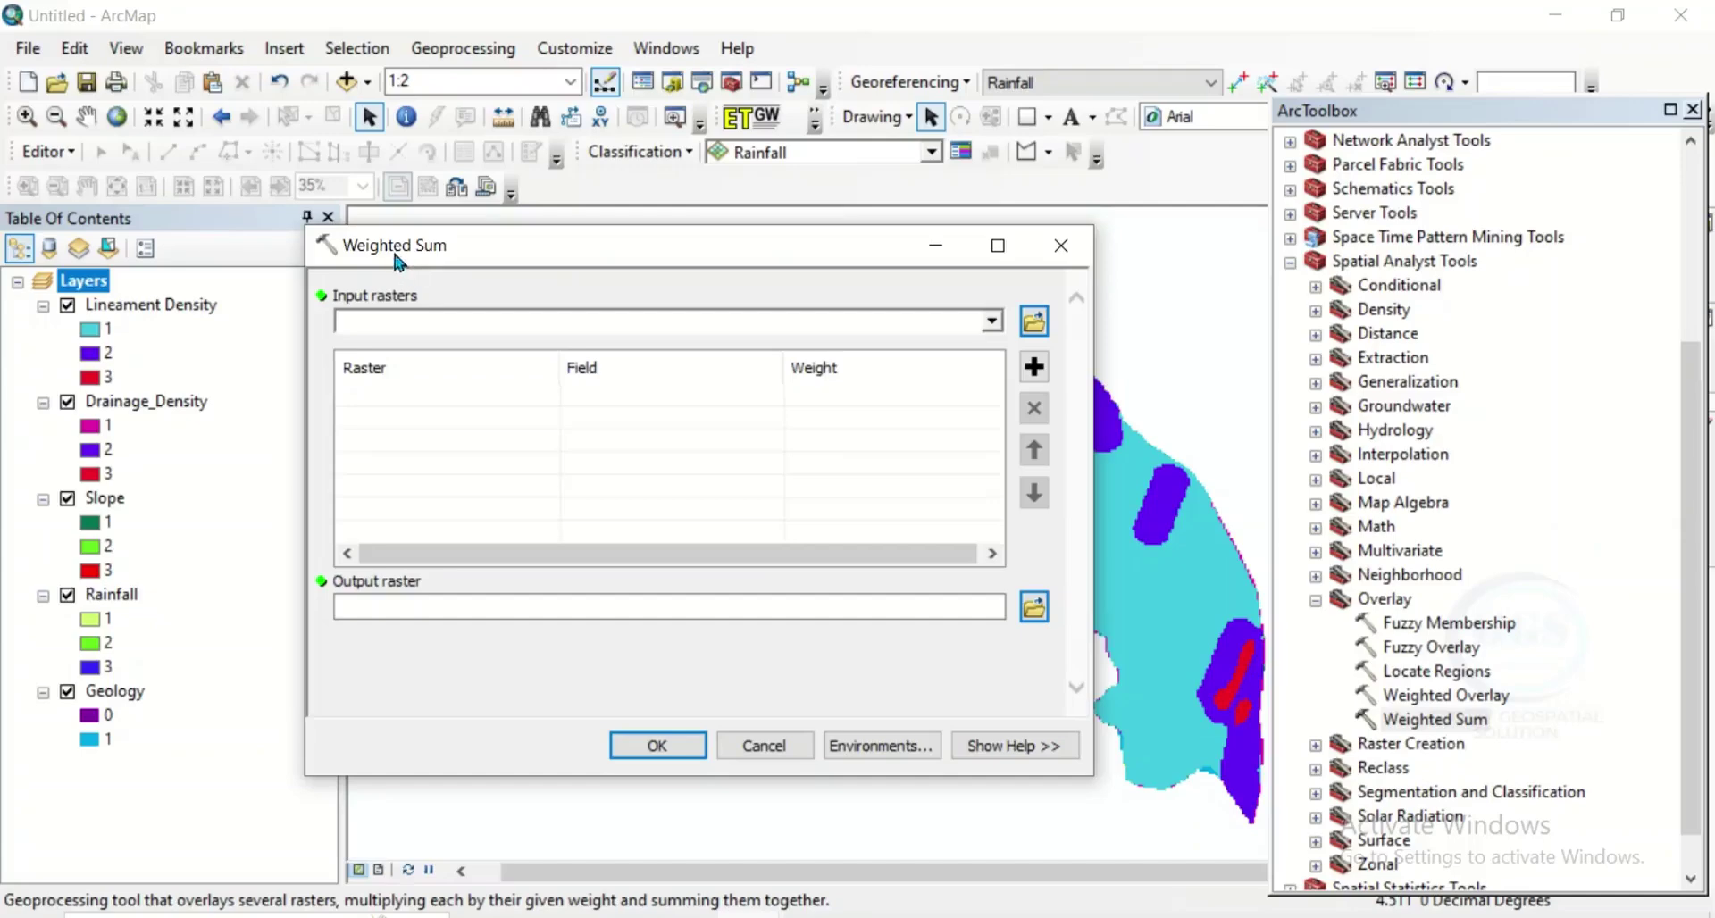
click(151, 305)
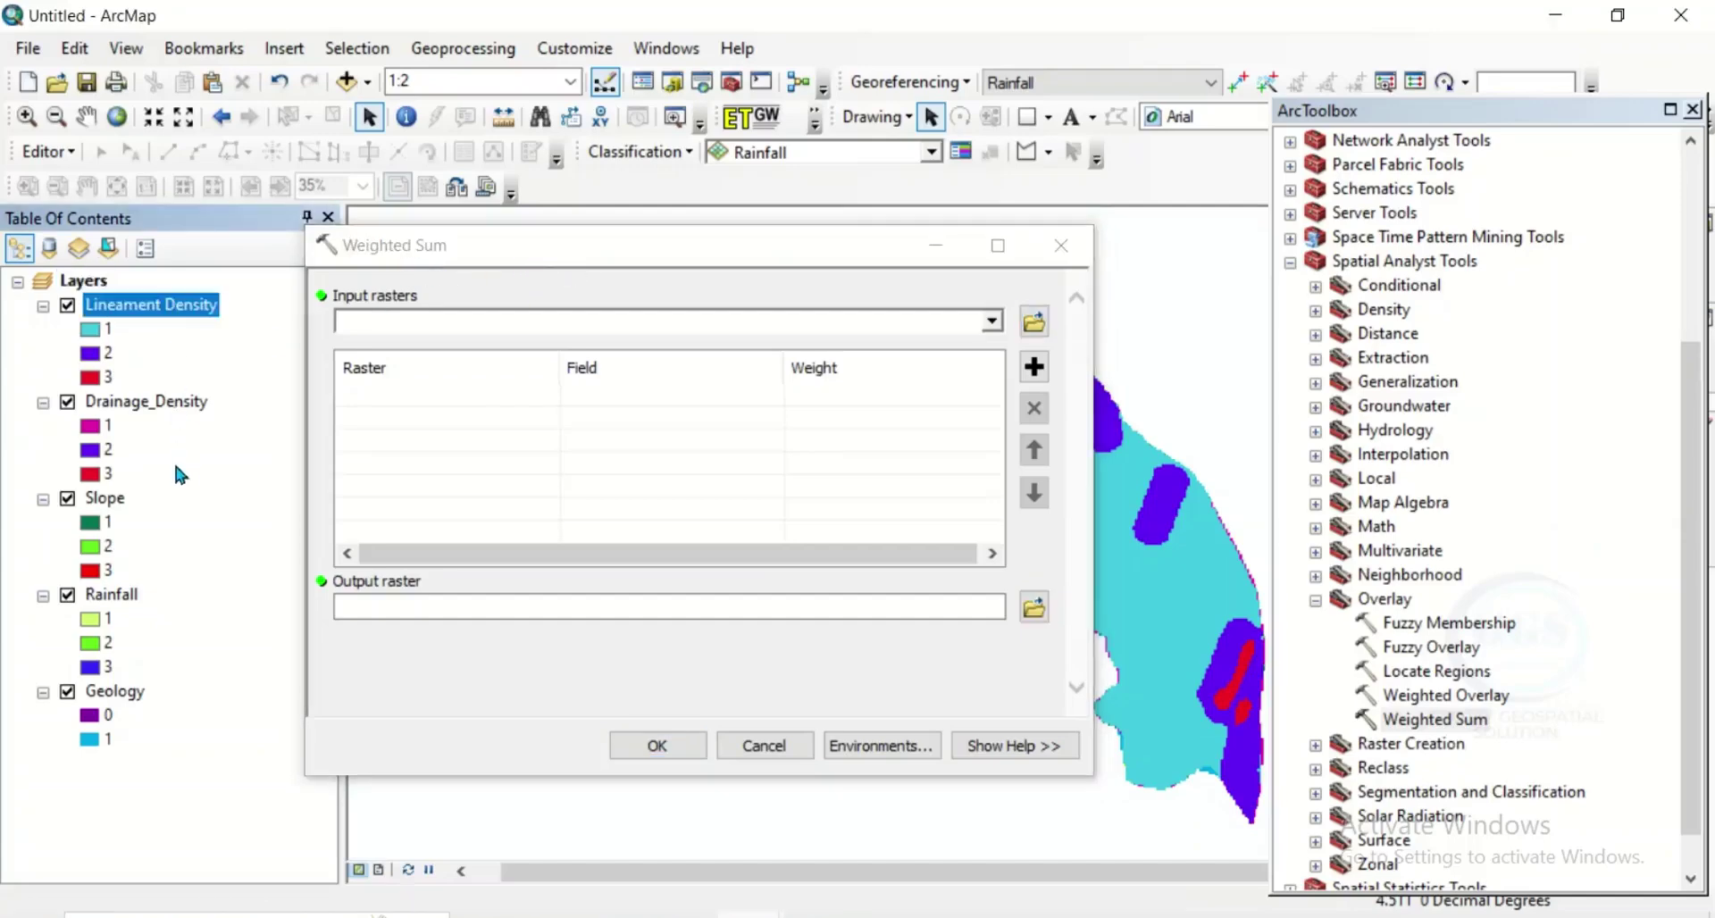
shift+click(115, 691)
mouse_move(114, 691)
mouse_down()
mouse_move(476, 460)
mouse_move(540, 449)
mouse_up()
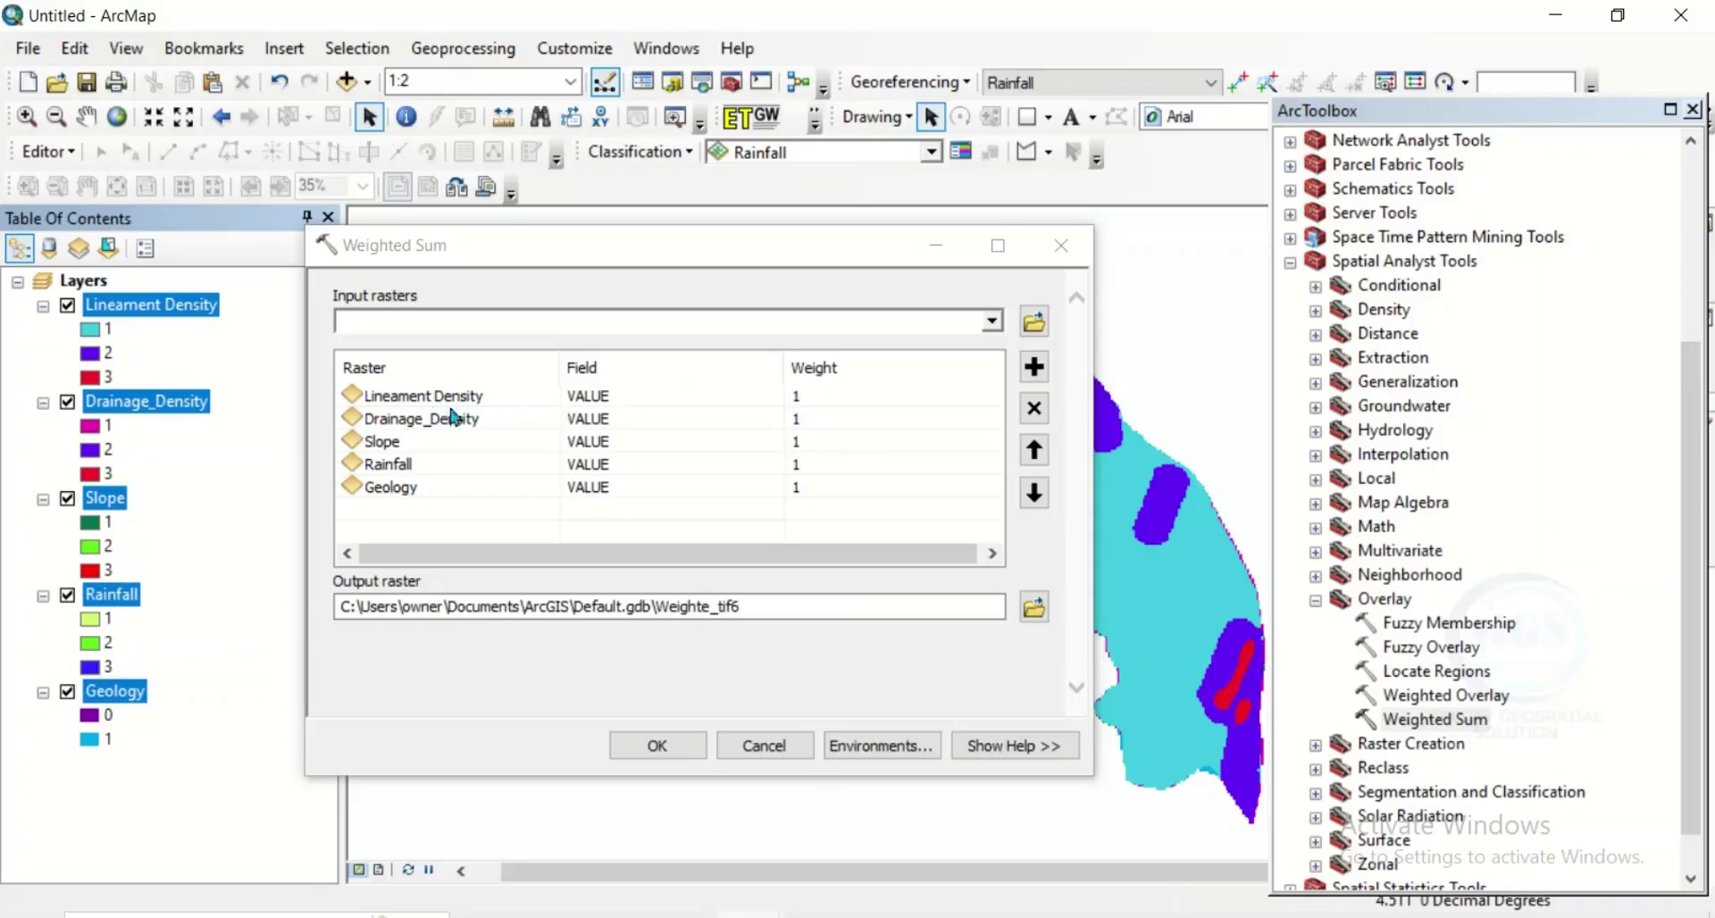
Enter weights 27, 24, 19 and 14 for Lineament Density, Drainage Density, Slope and Rainfall.
click(798, 399)
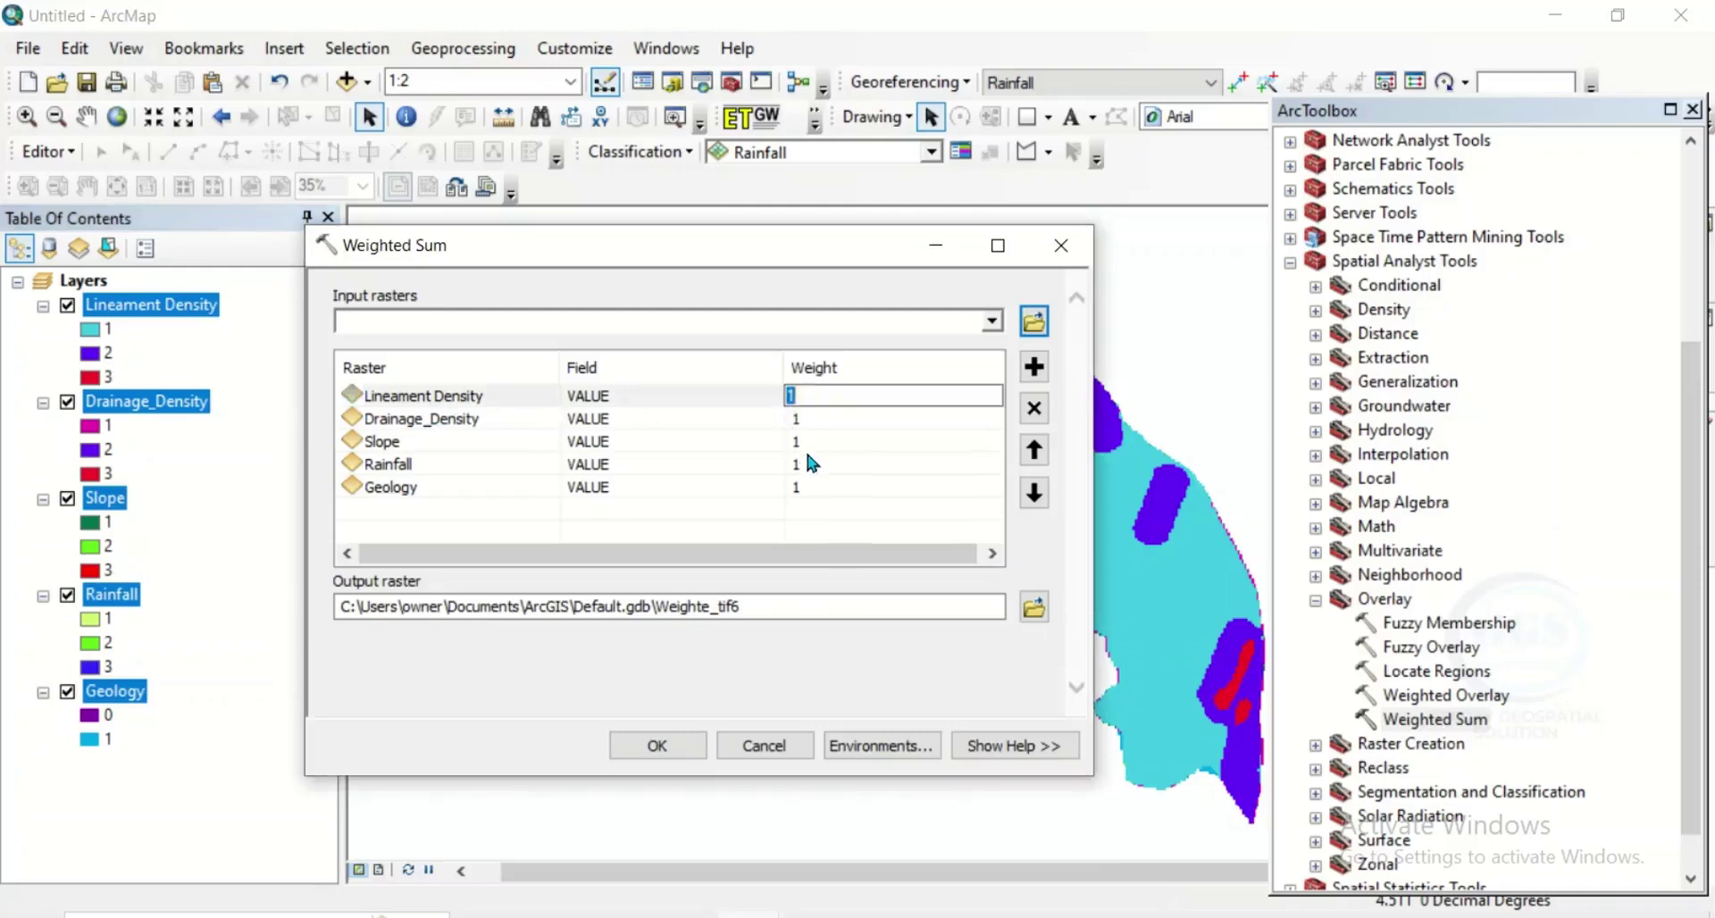
text(27)
click(796, 417)
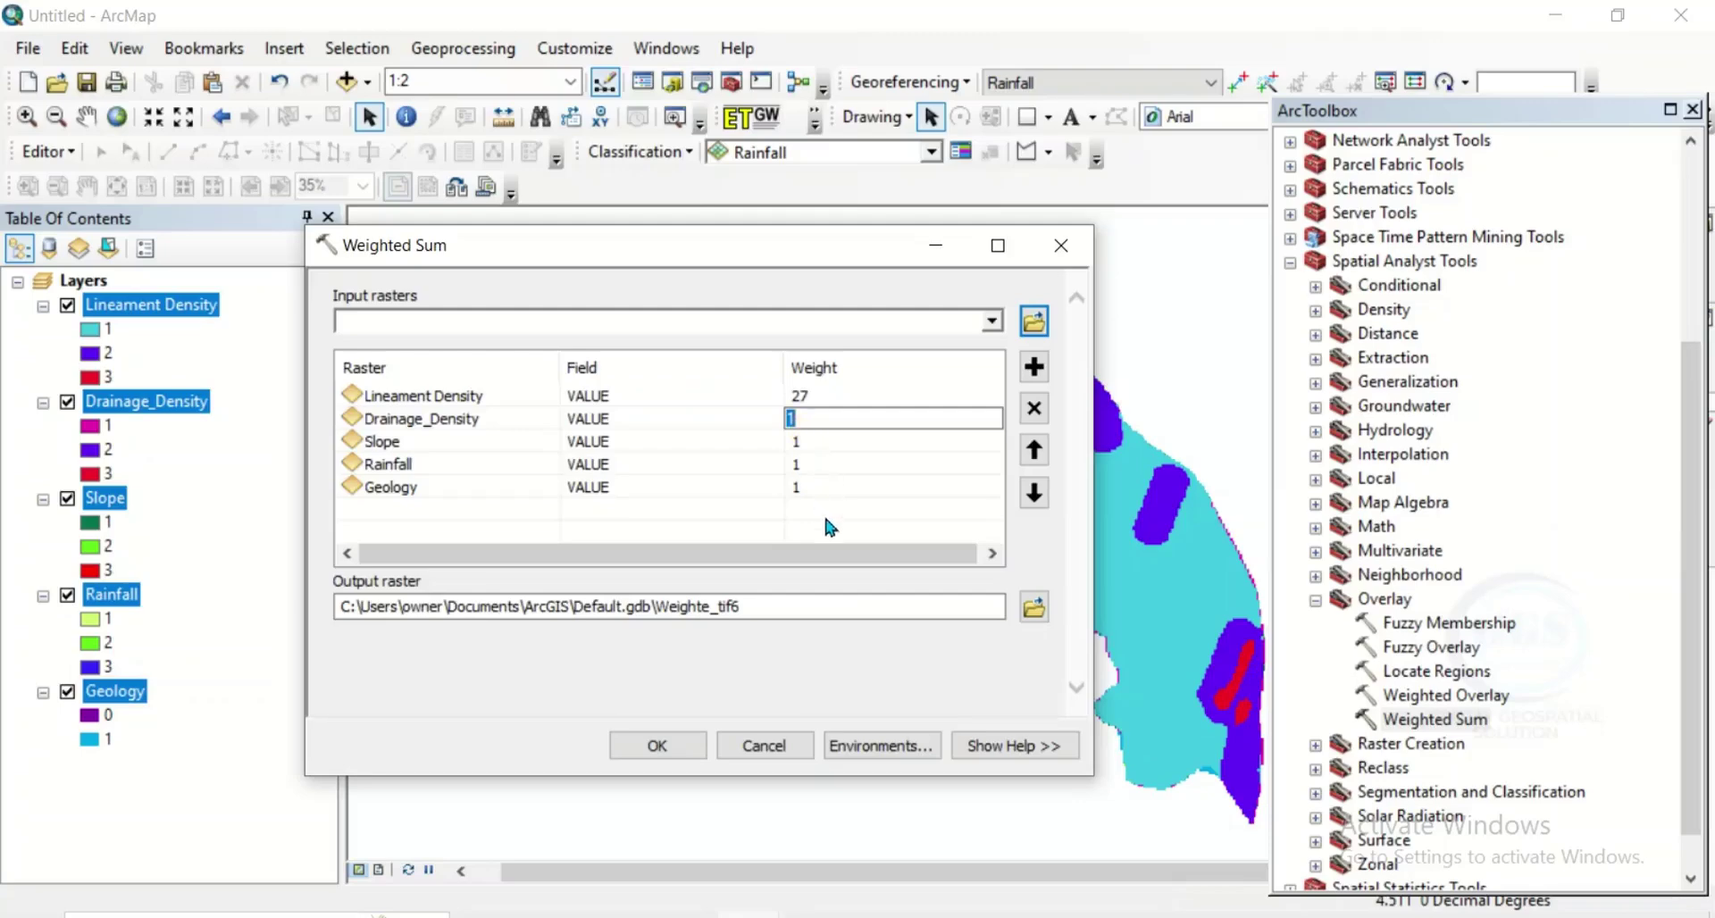
text(24)
click(796, 441)
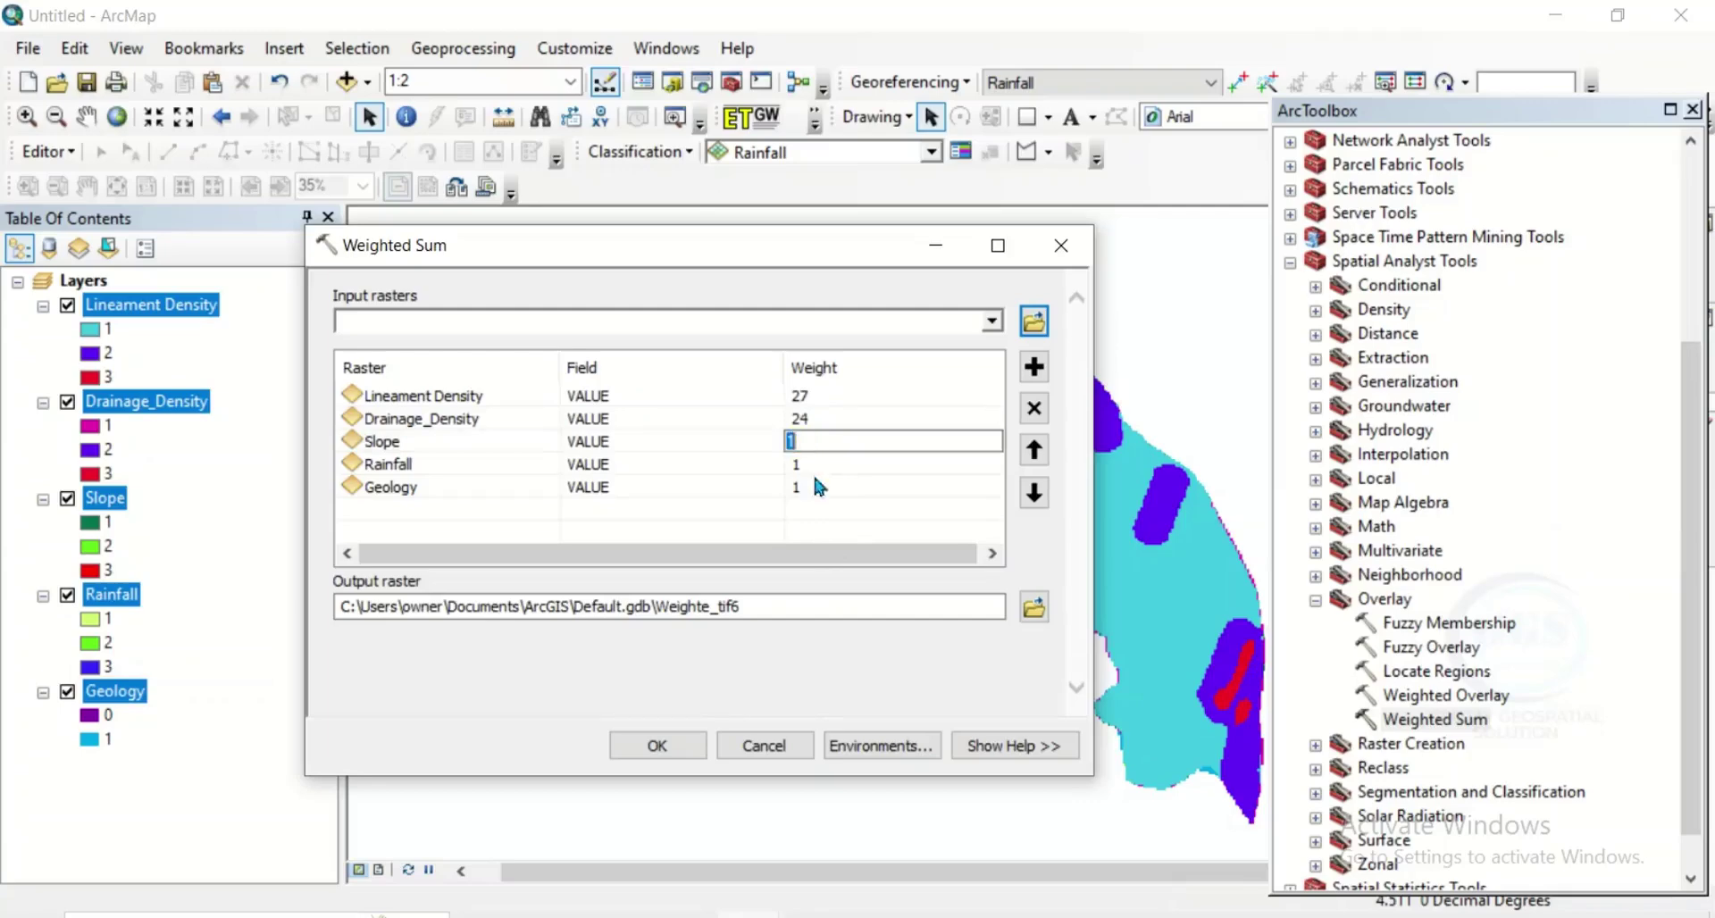
text(19)
click(801, 466)
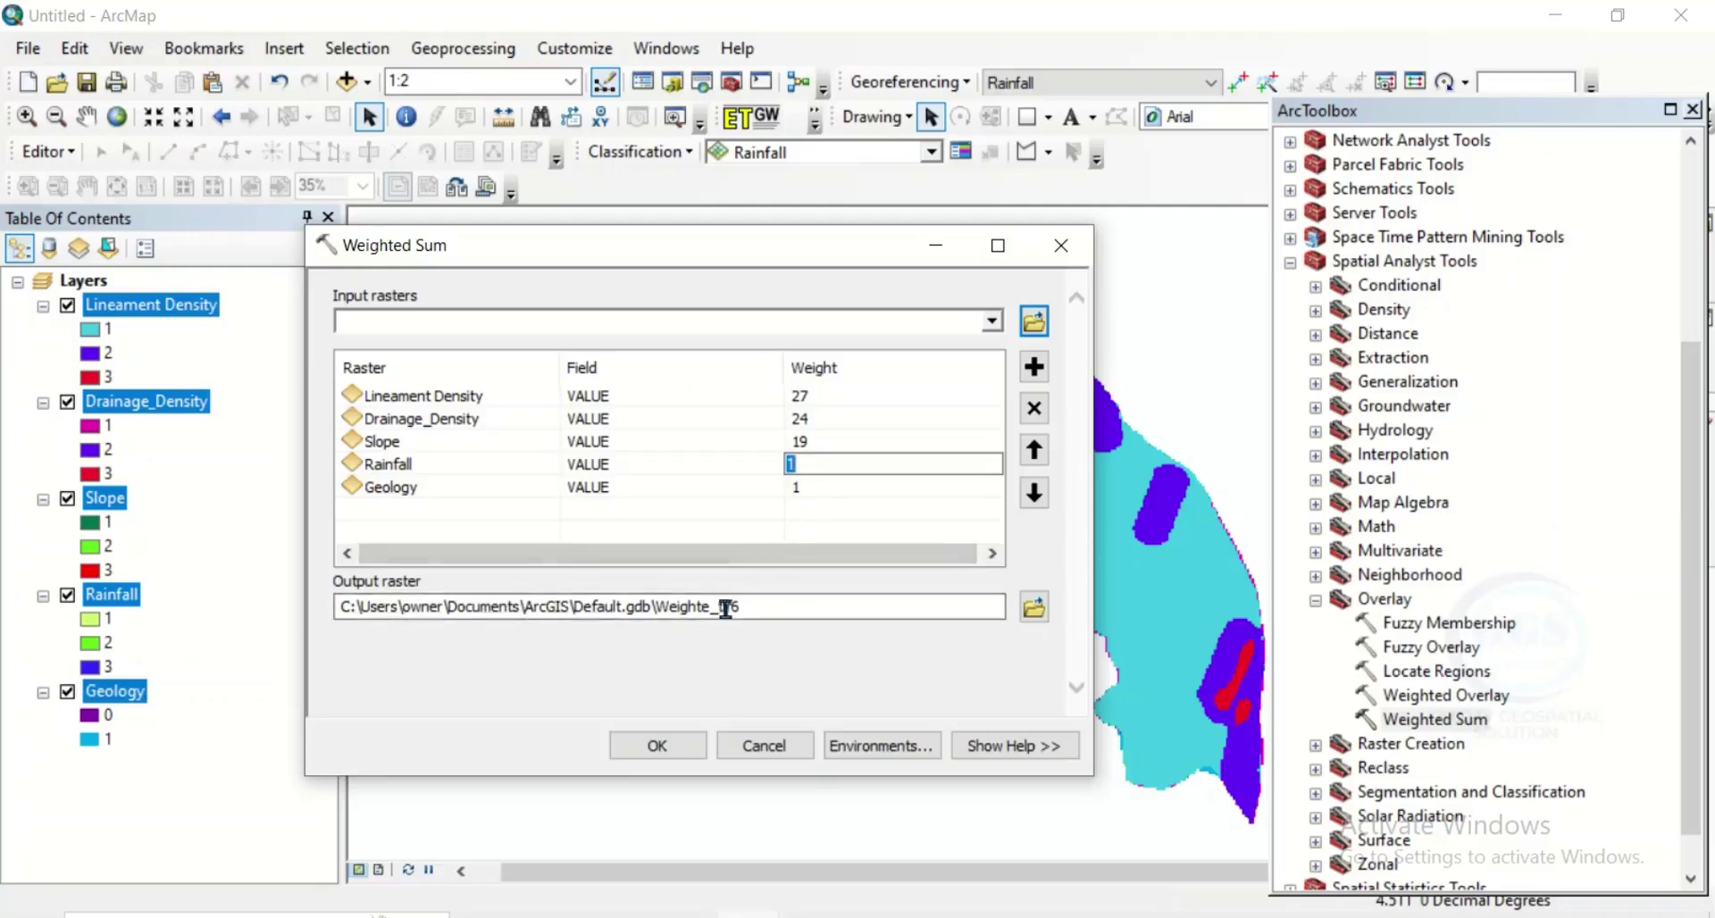
text(14)
click(802, 489)
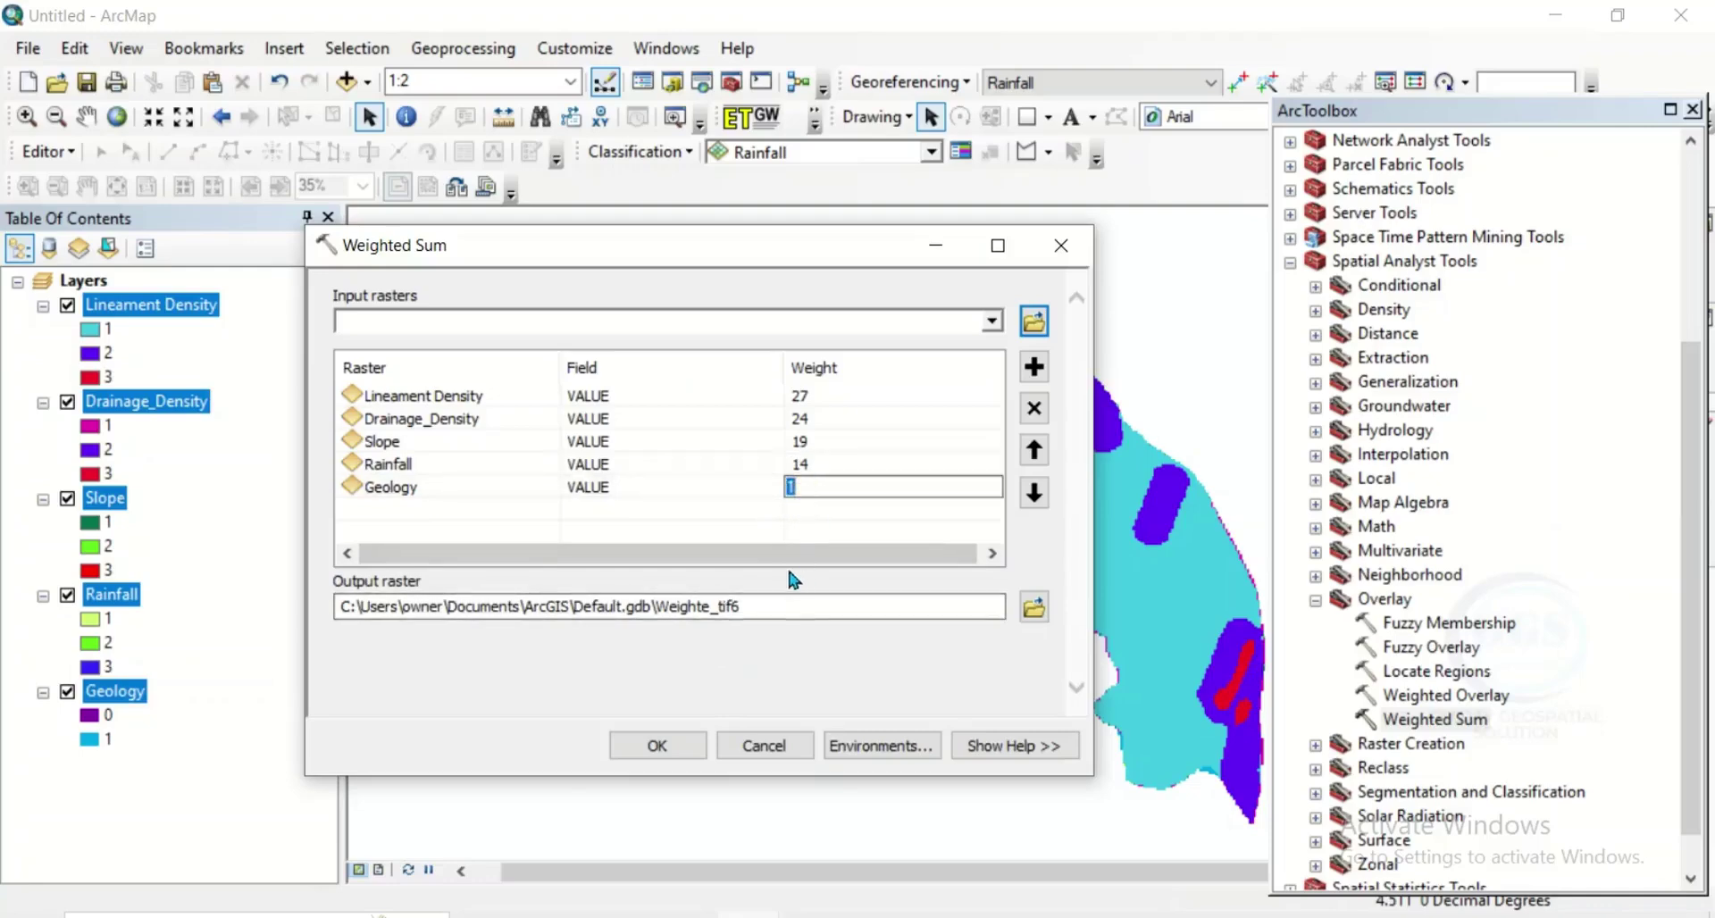
Enter 16 as the Geology weight and commit it.
text(16)
click(835, 540)
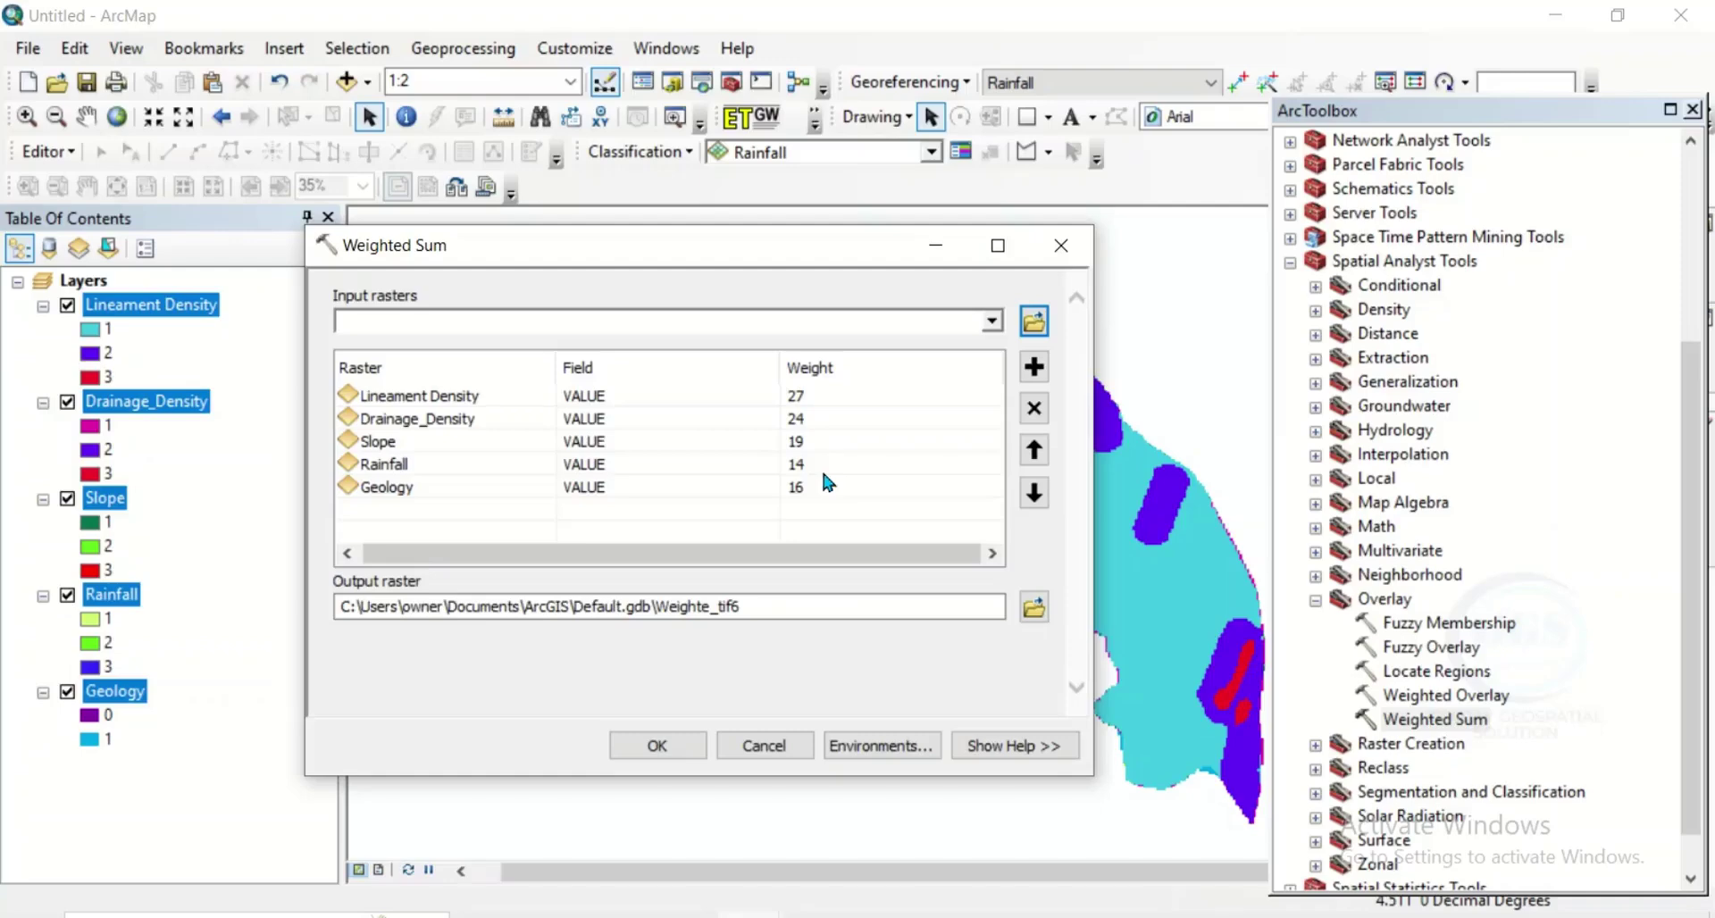
Run the weighted sum, saving the output raster as GWPM in Desktop\Tutorial.
click(1034, 608)
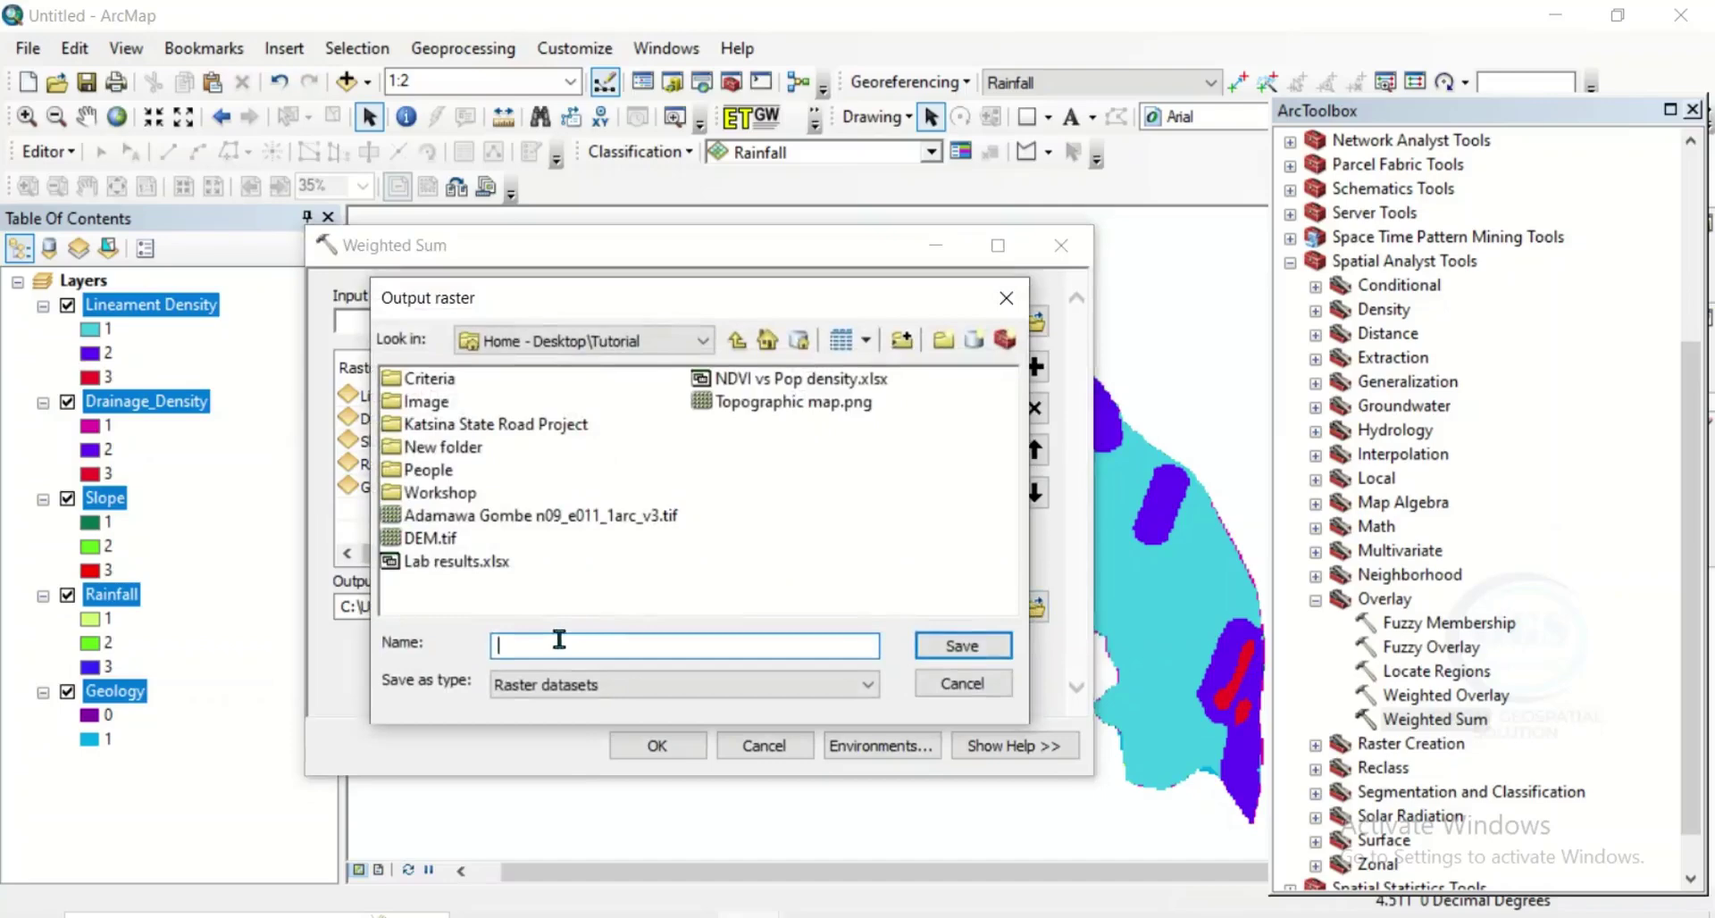
text(GWPM)
click(933, 647)
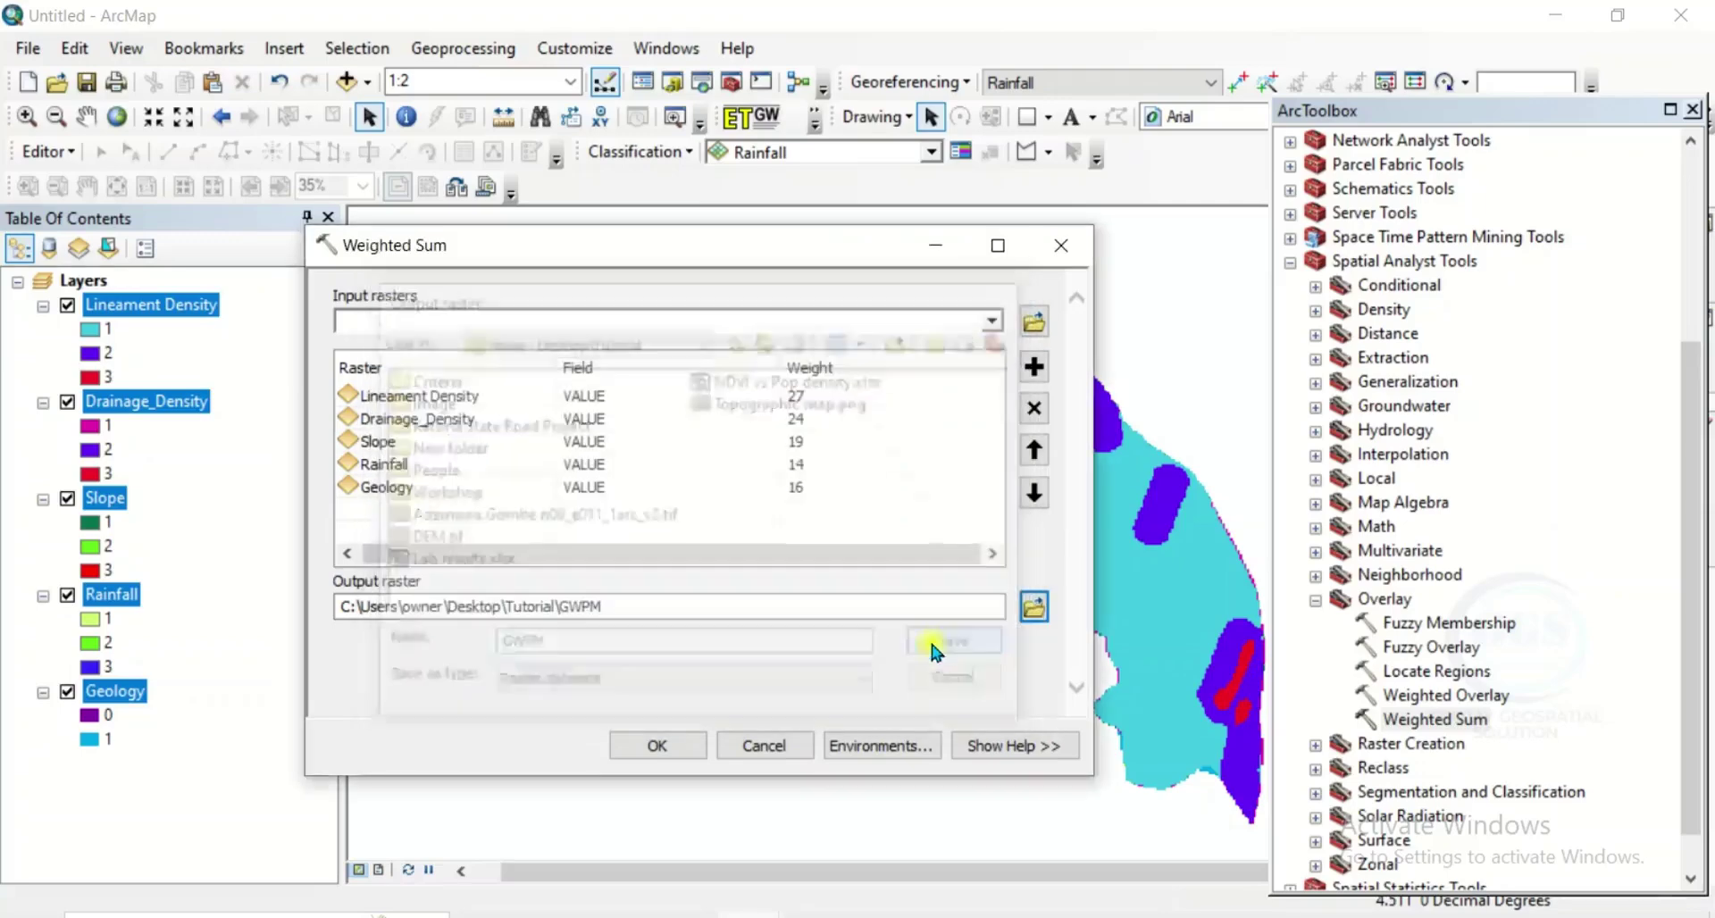
click(659, 749)
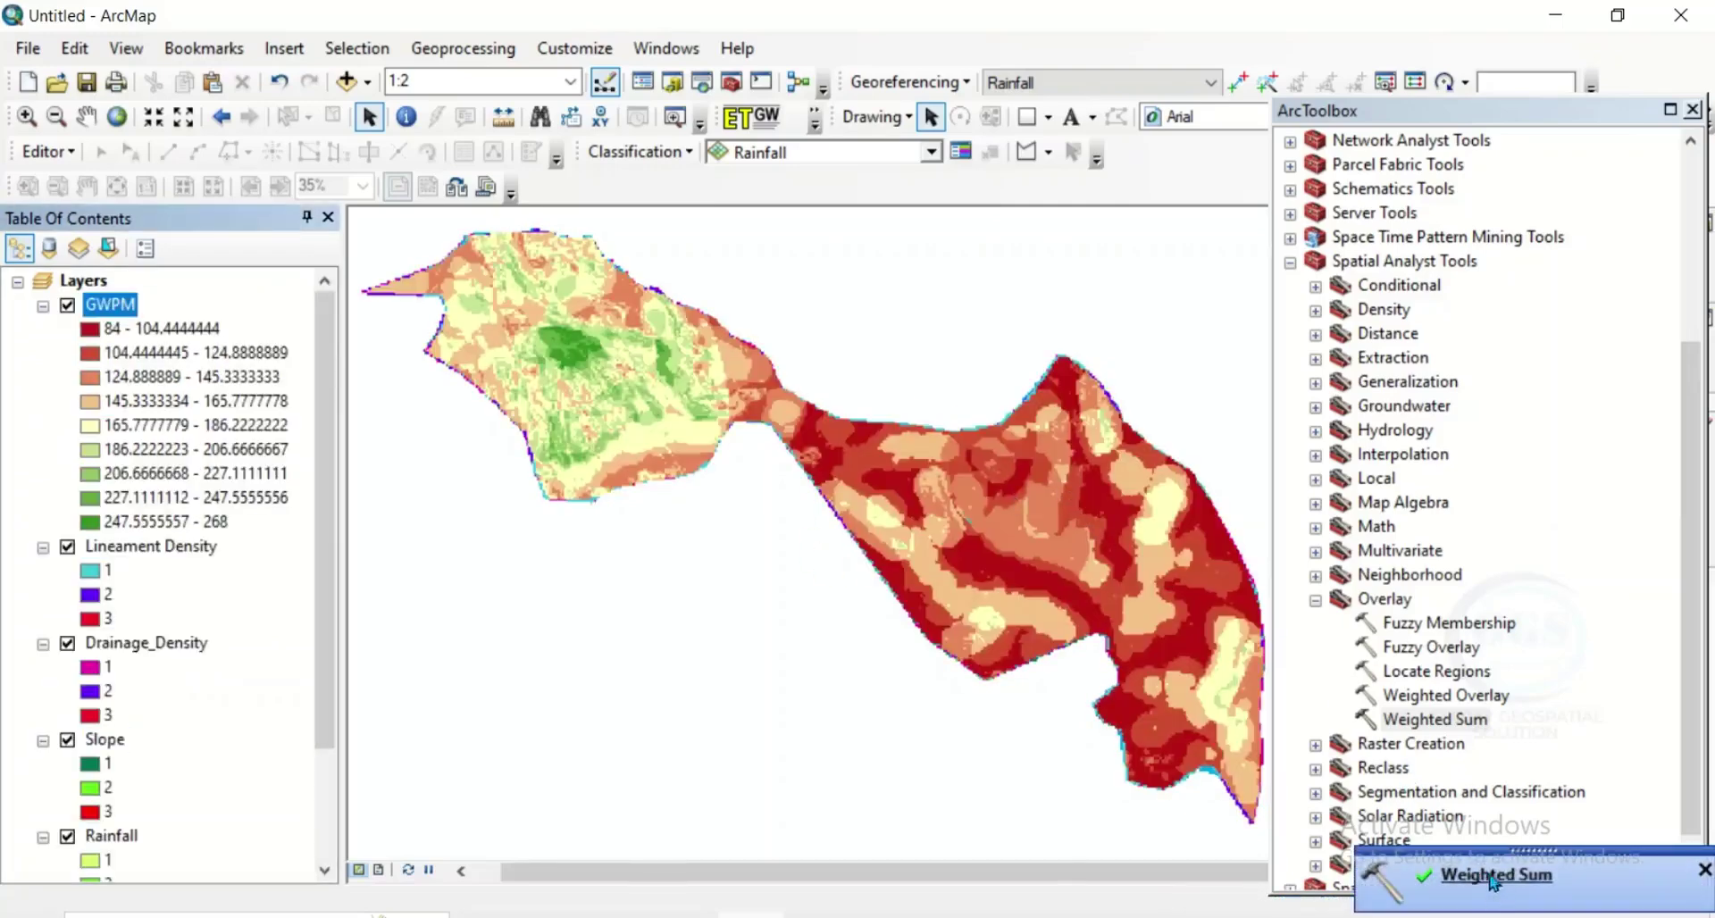
click(1694, 110)
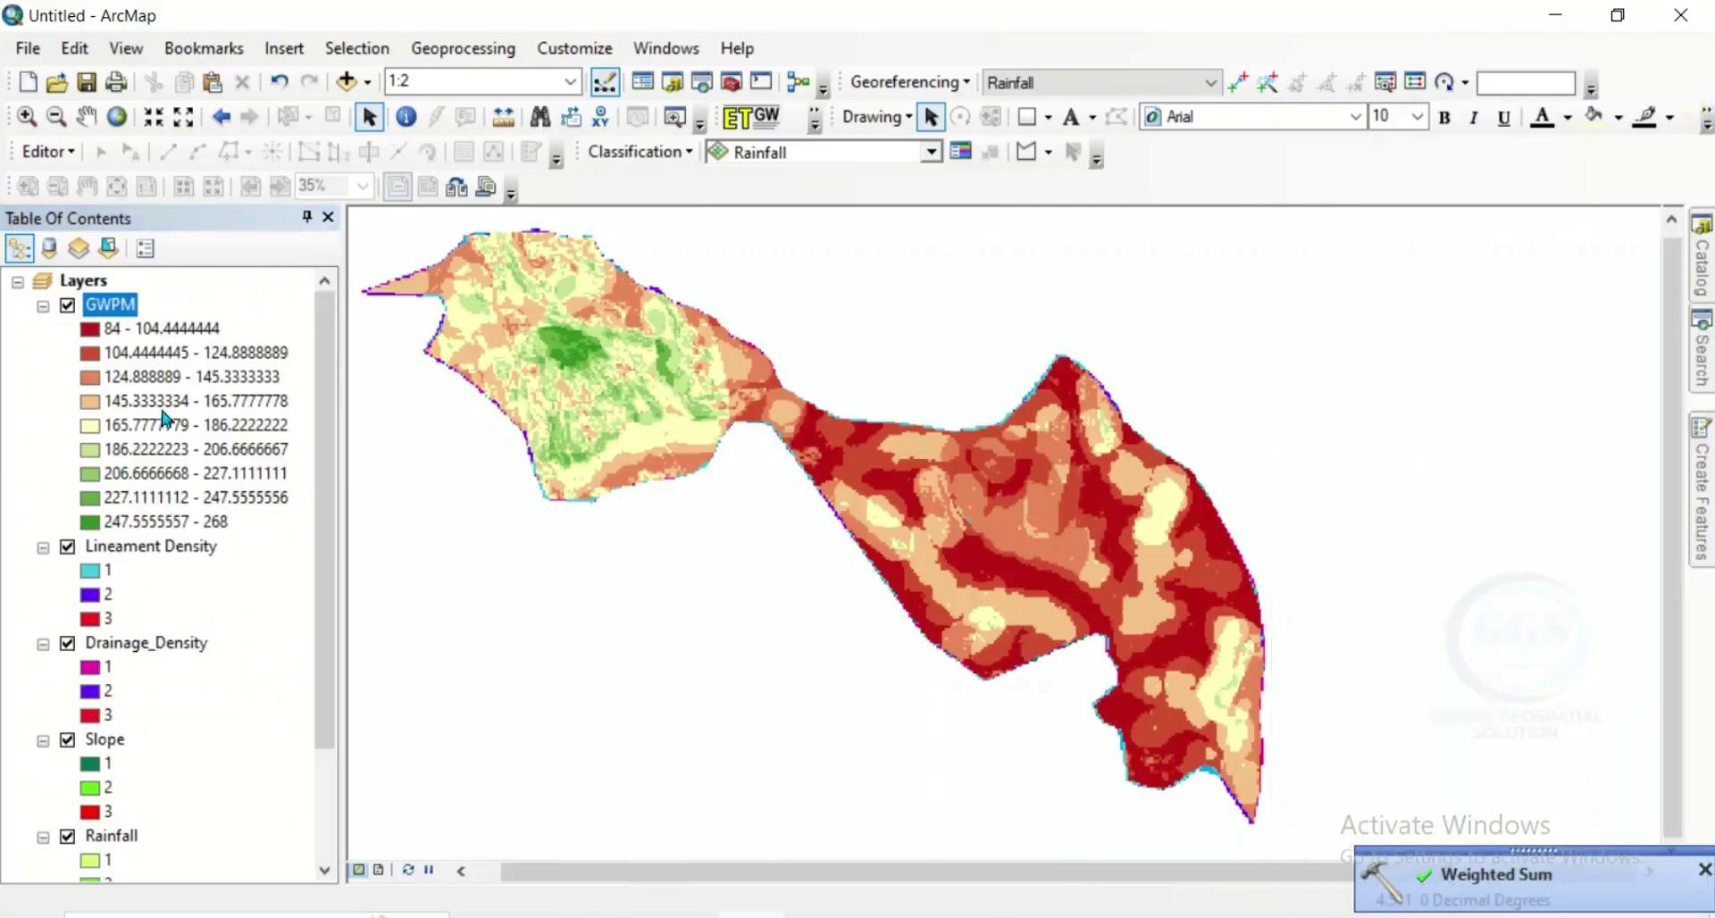
Apply a full-spectrum rainbow colour ramp to the GWPM layer's symbology.
right_click(111, 309)
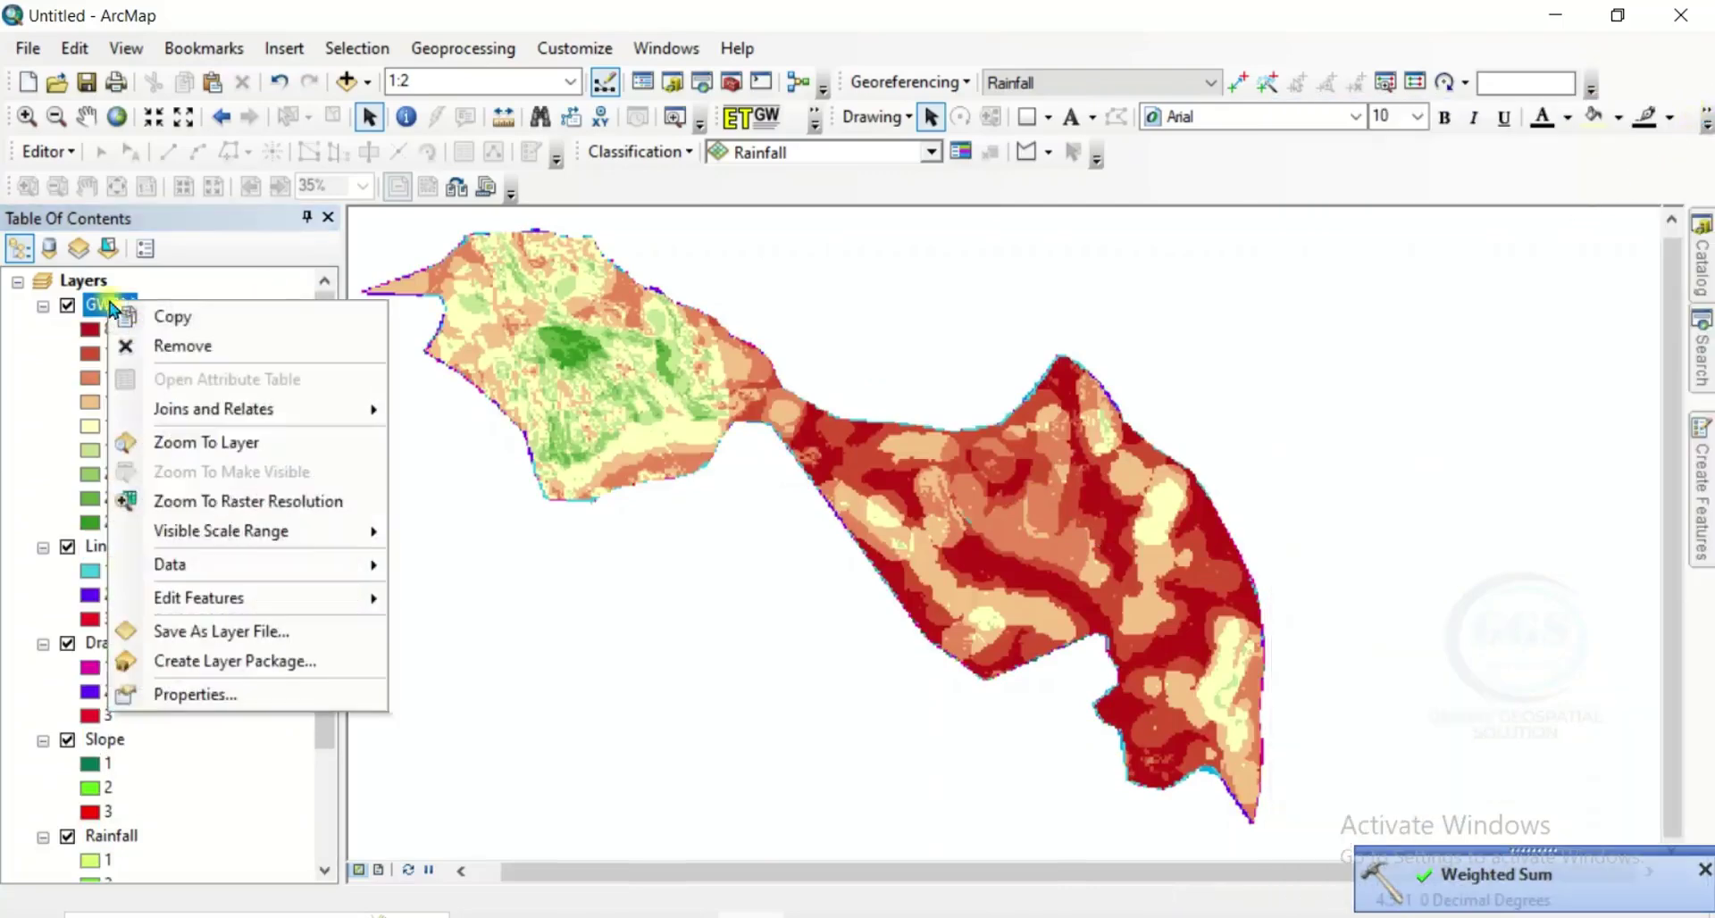
click(208, 696)
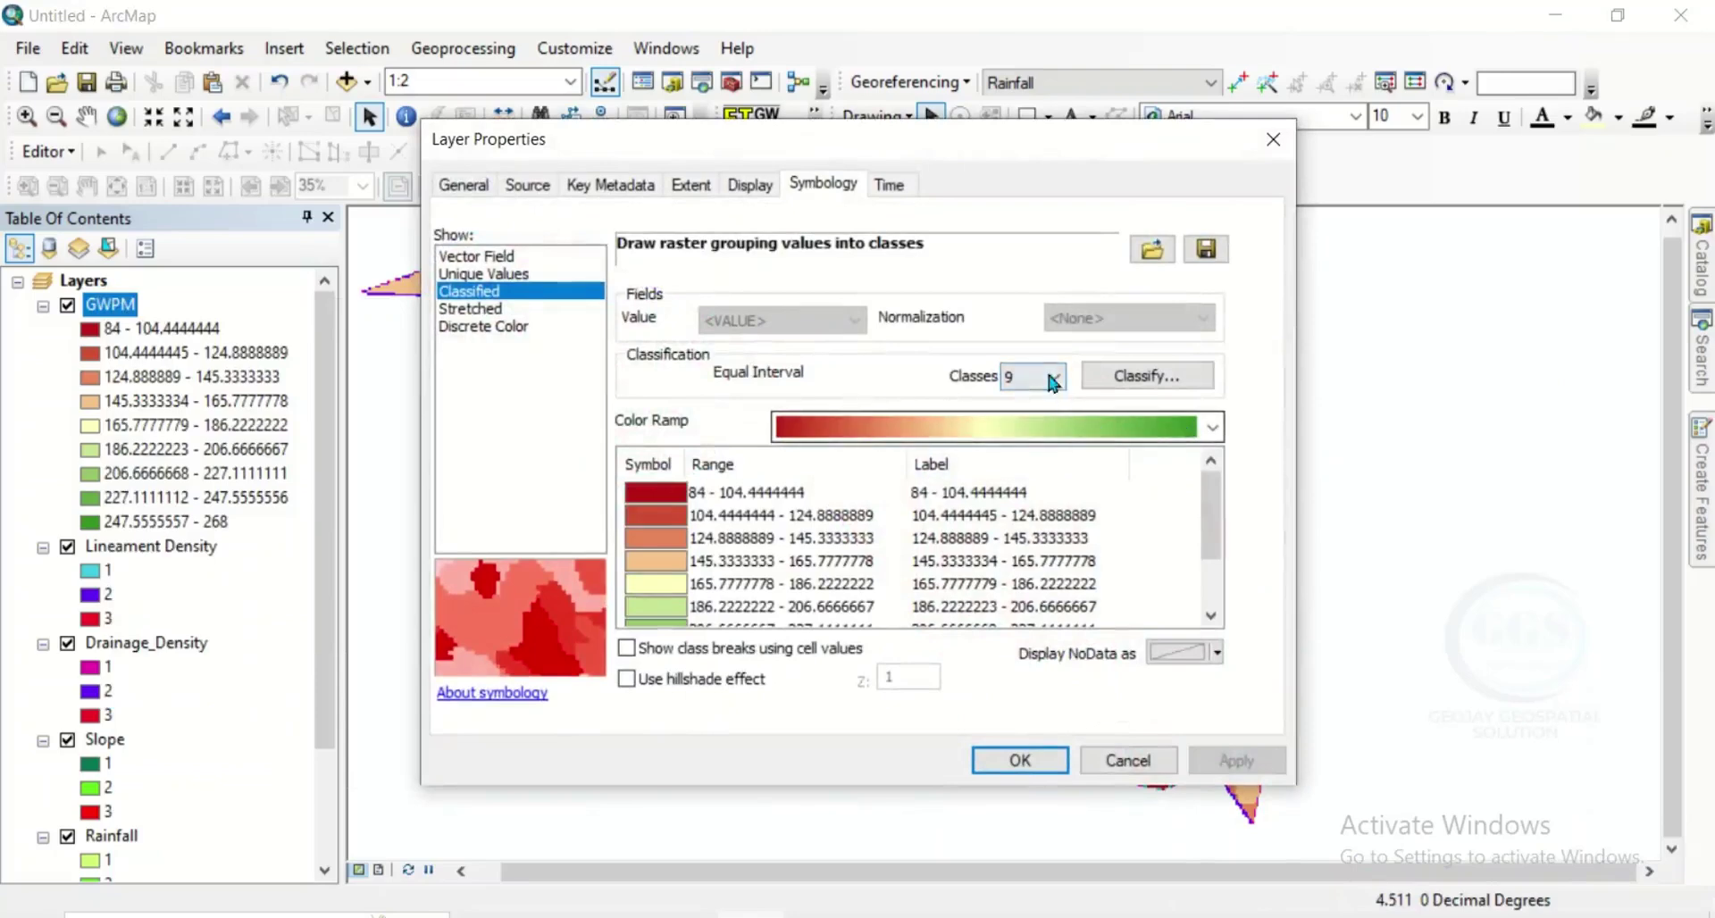
click(1212, 428)
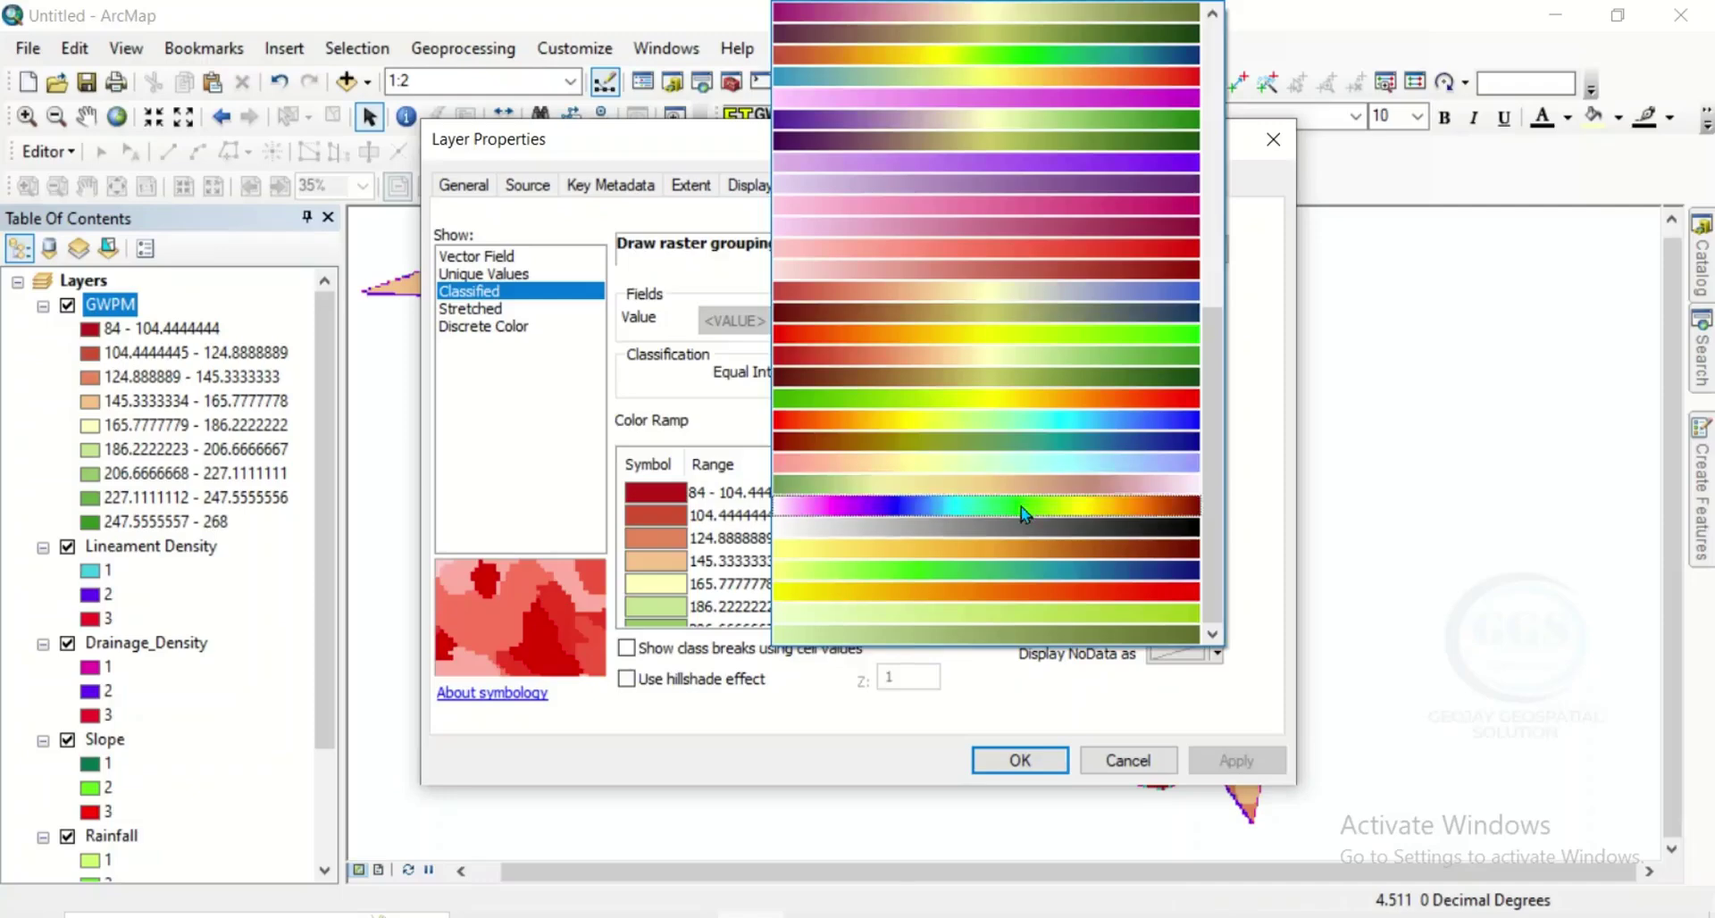
click(1027, 507)
Round the GWPM class labels to one decimal place and apply the symbology.
right_click(1027, 539)
click(1132, 761)
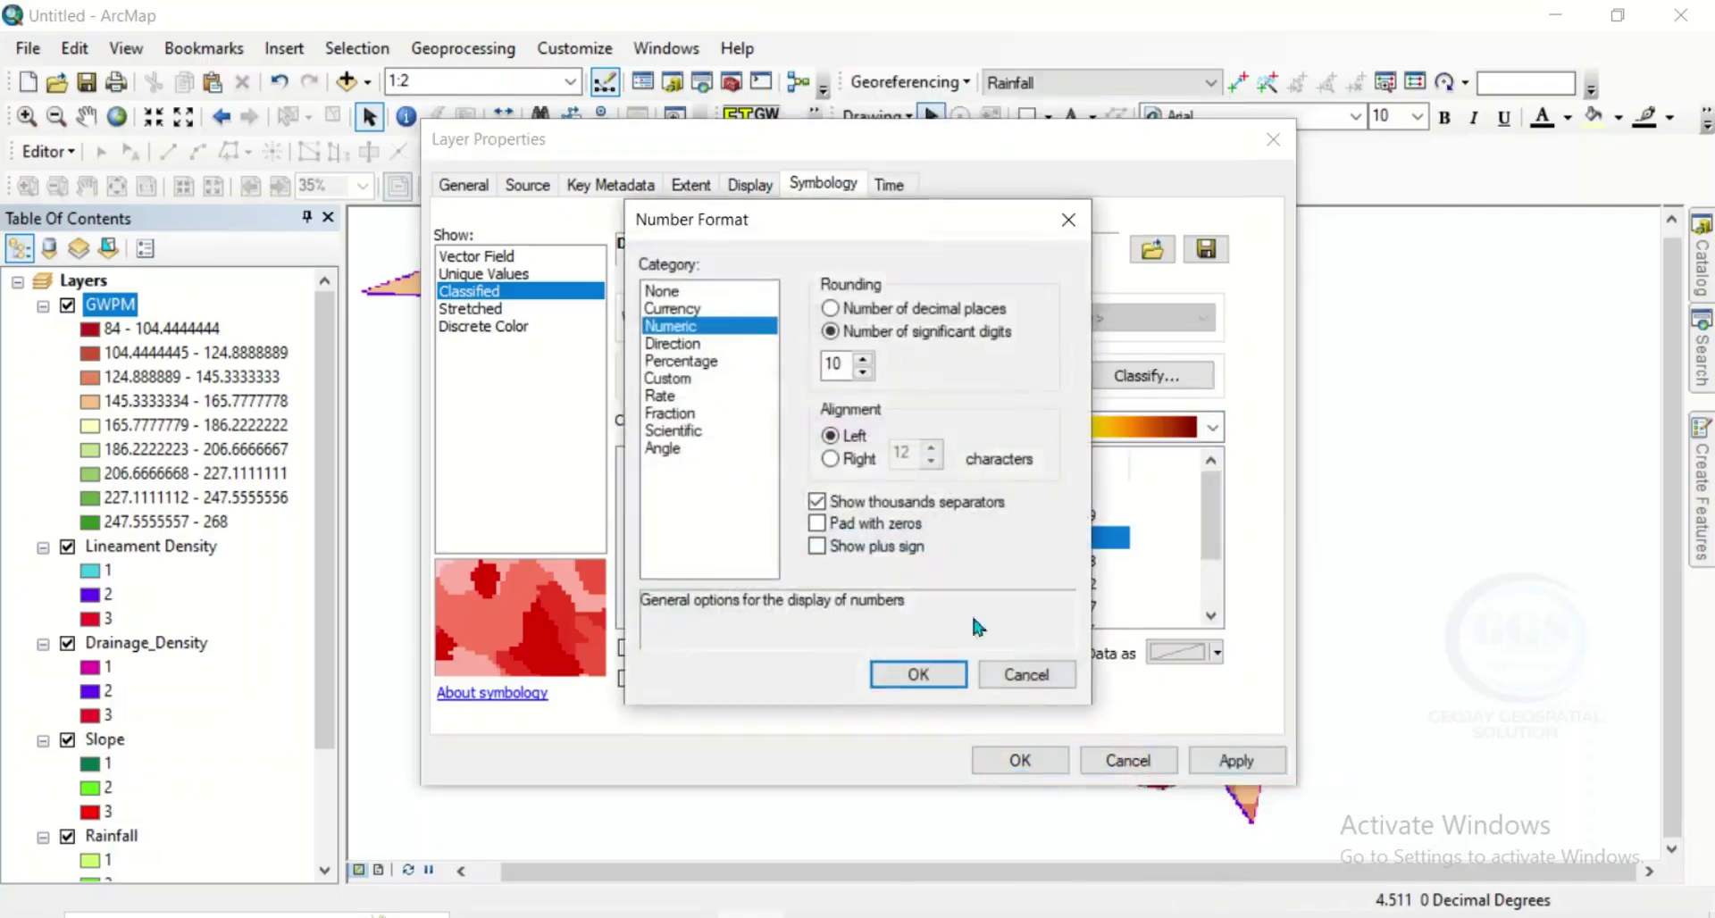
click(831, 308)
double_click(830, 363)
click(918, 679)
click(1019, 761)
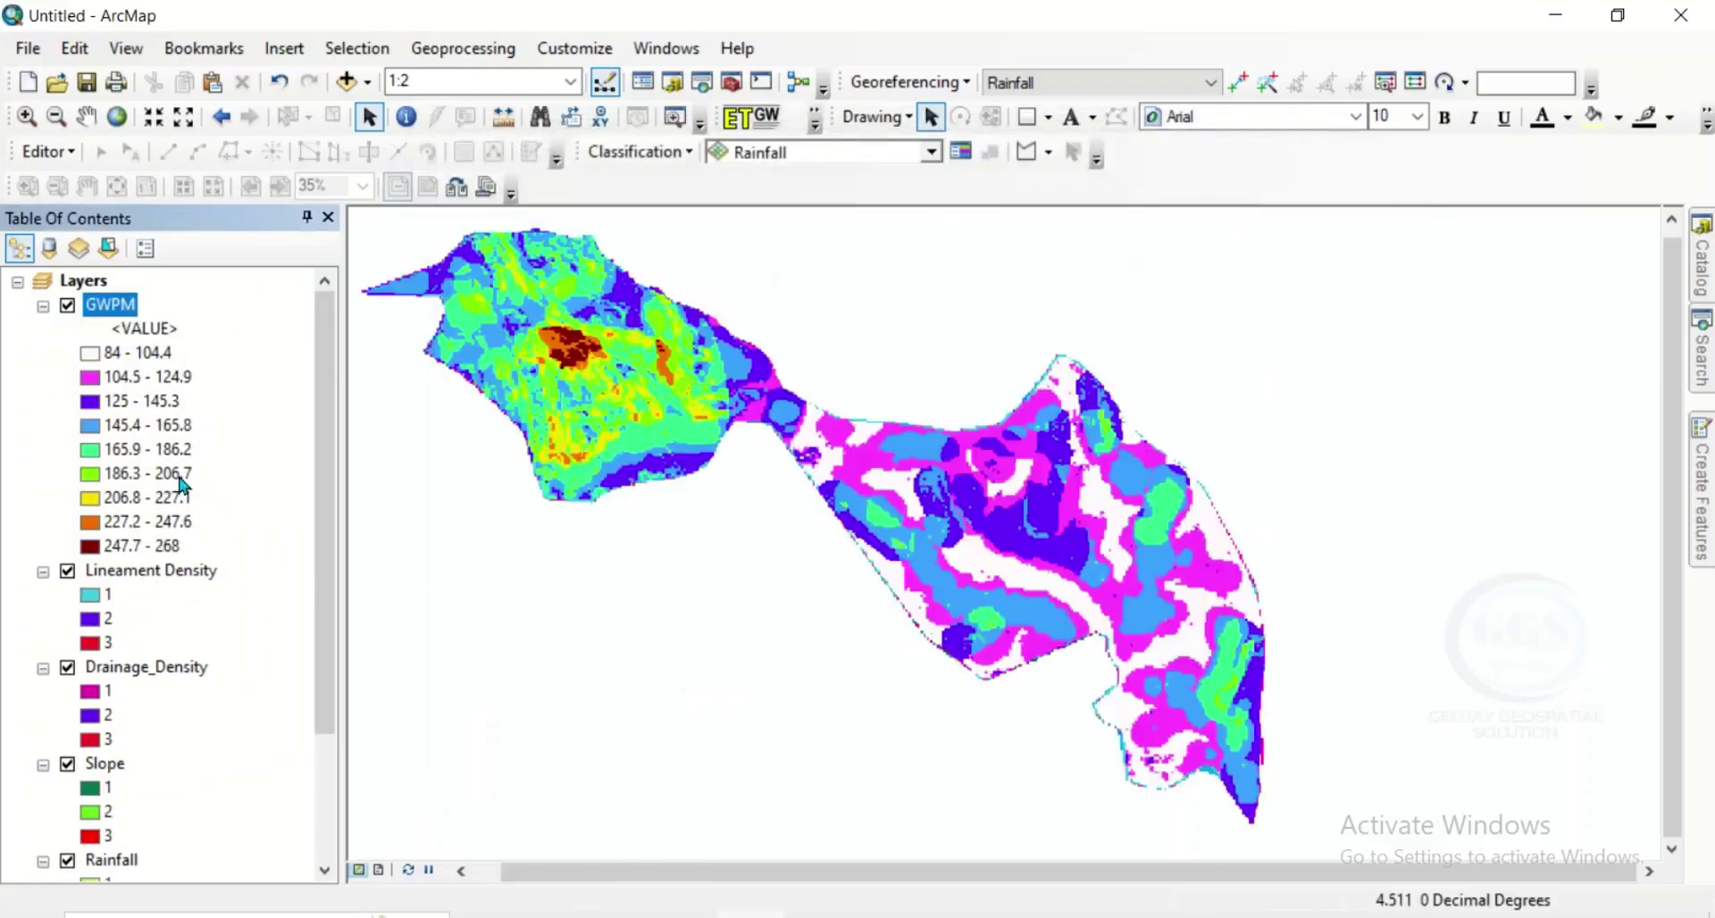
Recolour the 84 - 104.4 class from white to salmon.
double_click(90, 356)
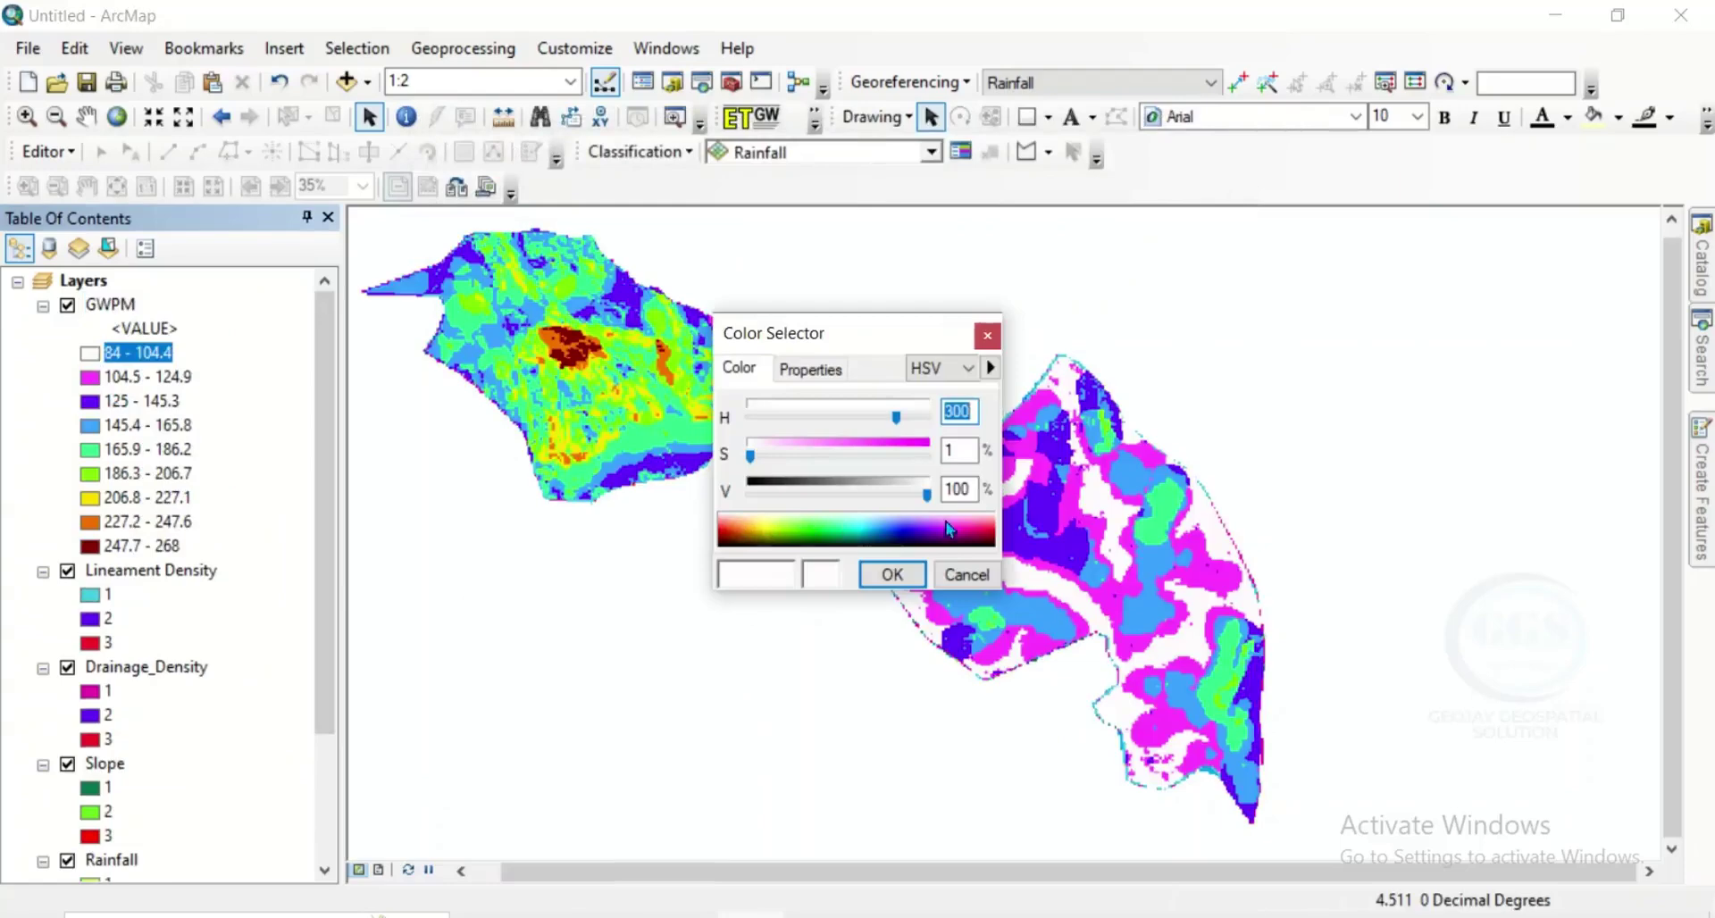
drag(742, 530, 729, 529)
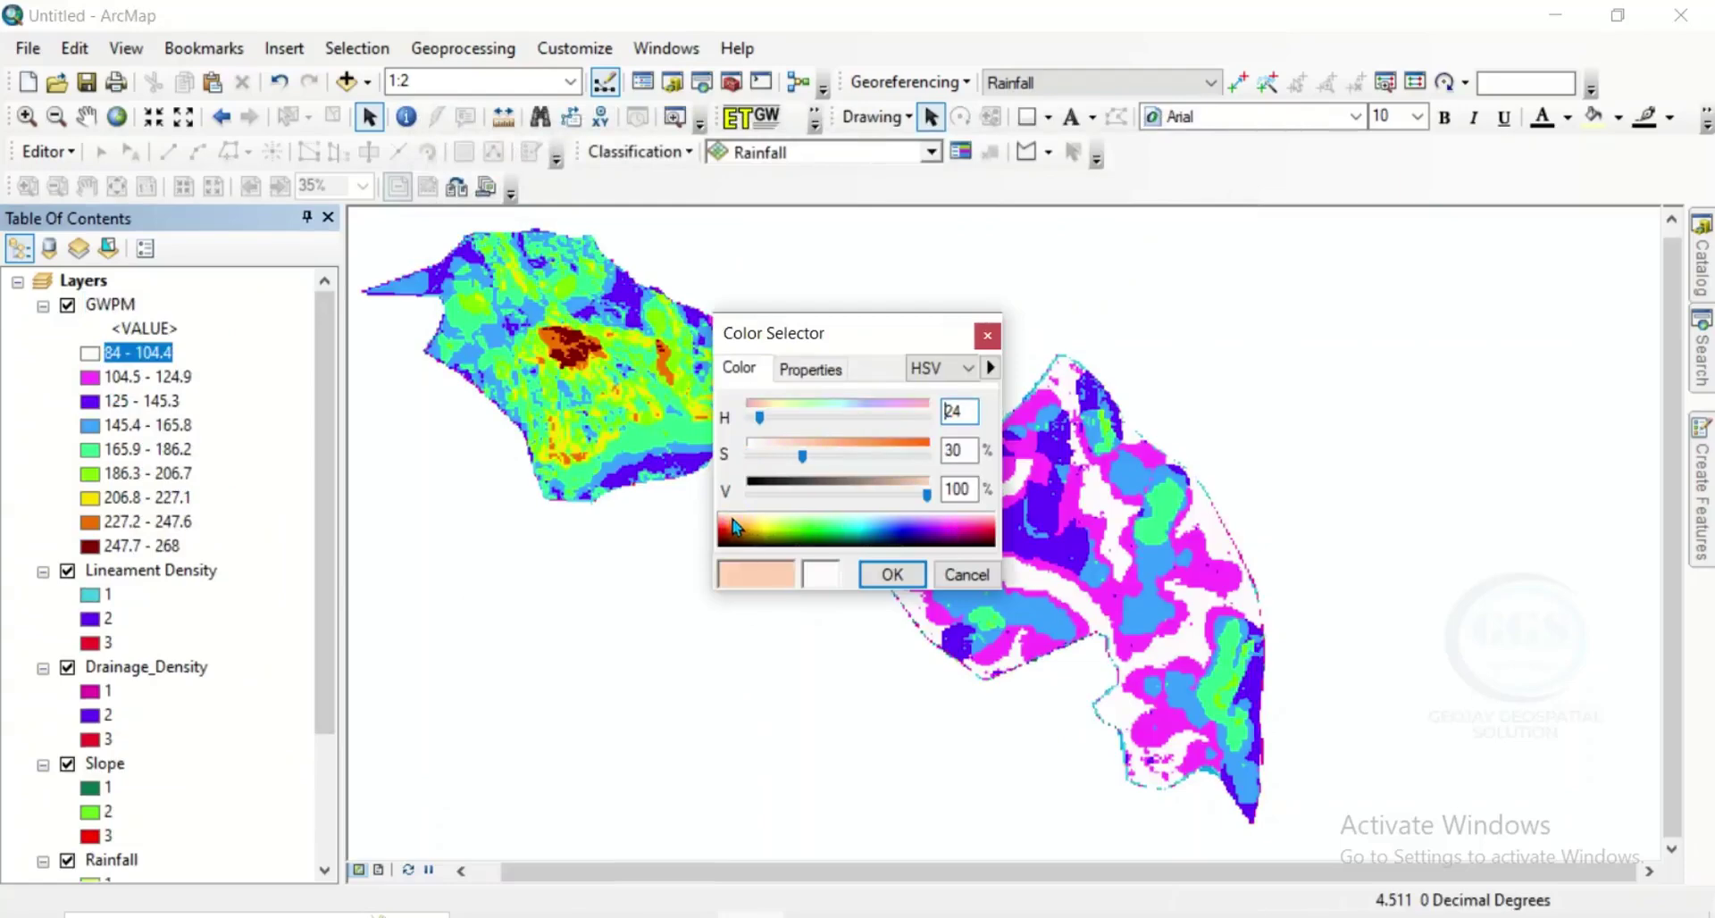
click(730, 531)
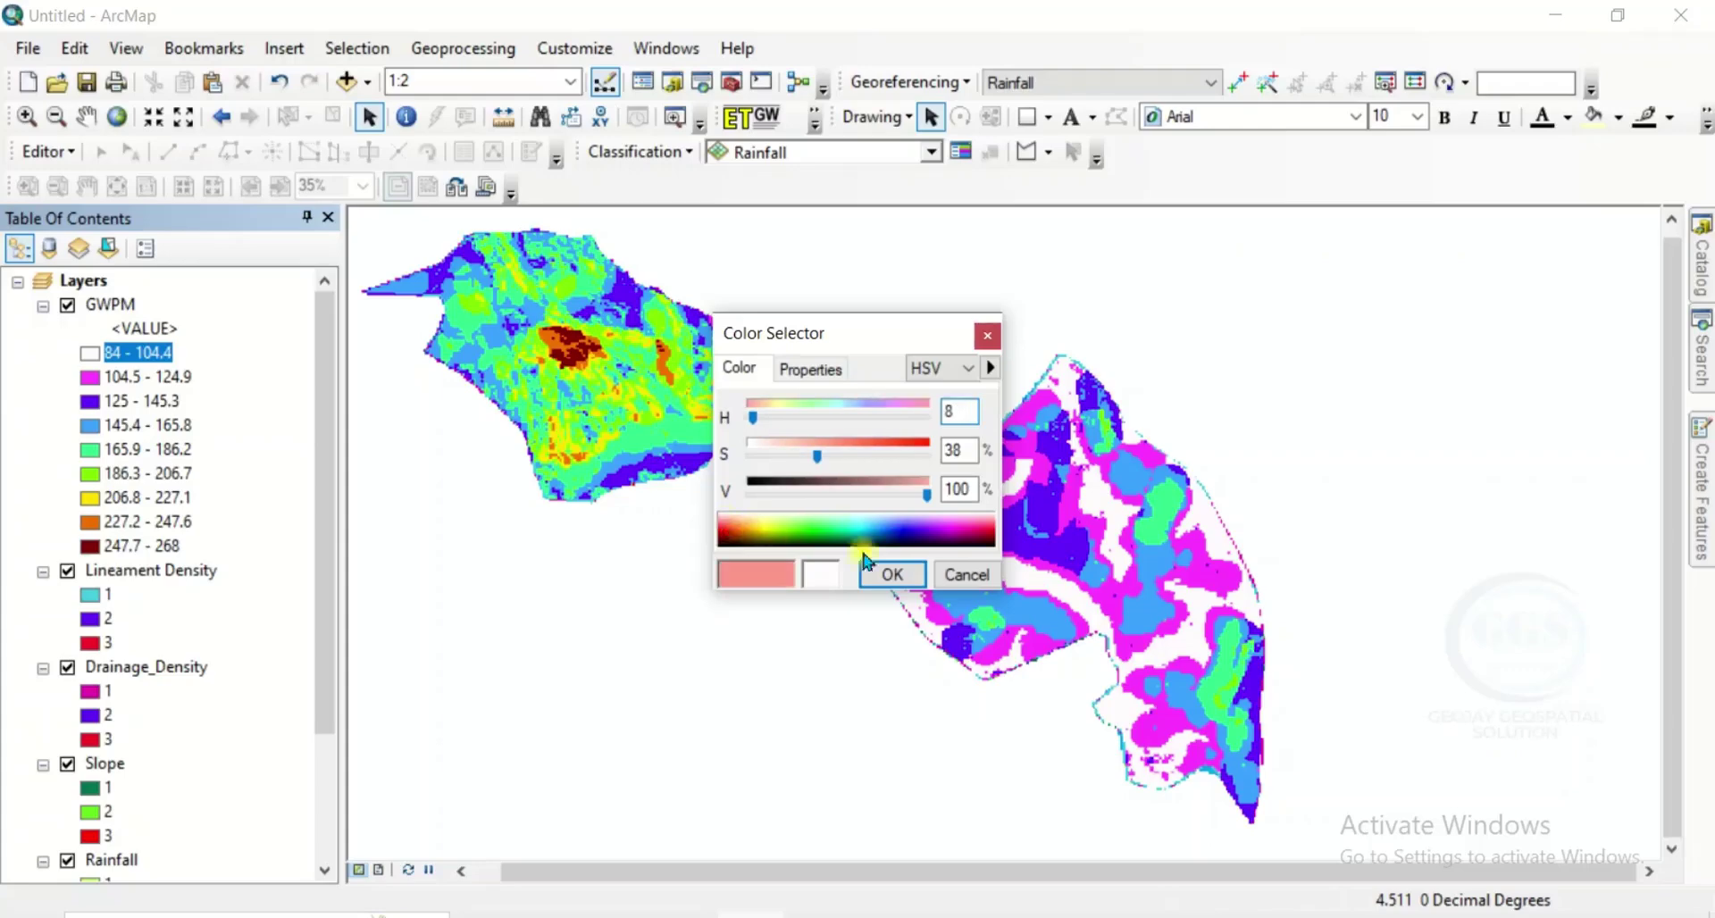
click(886, 575)
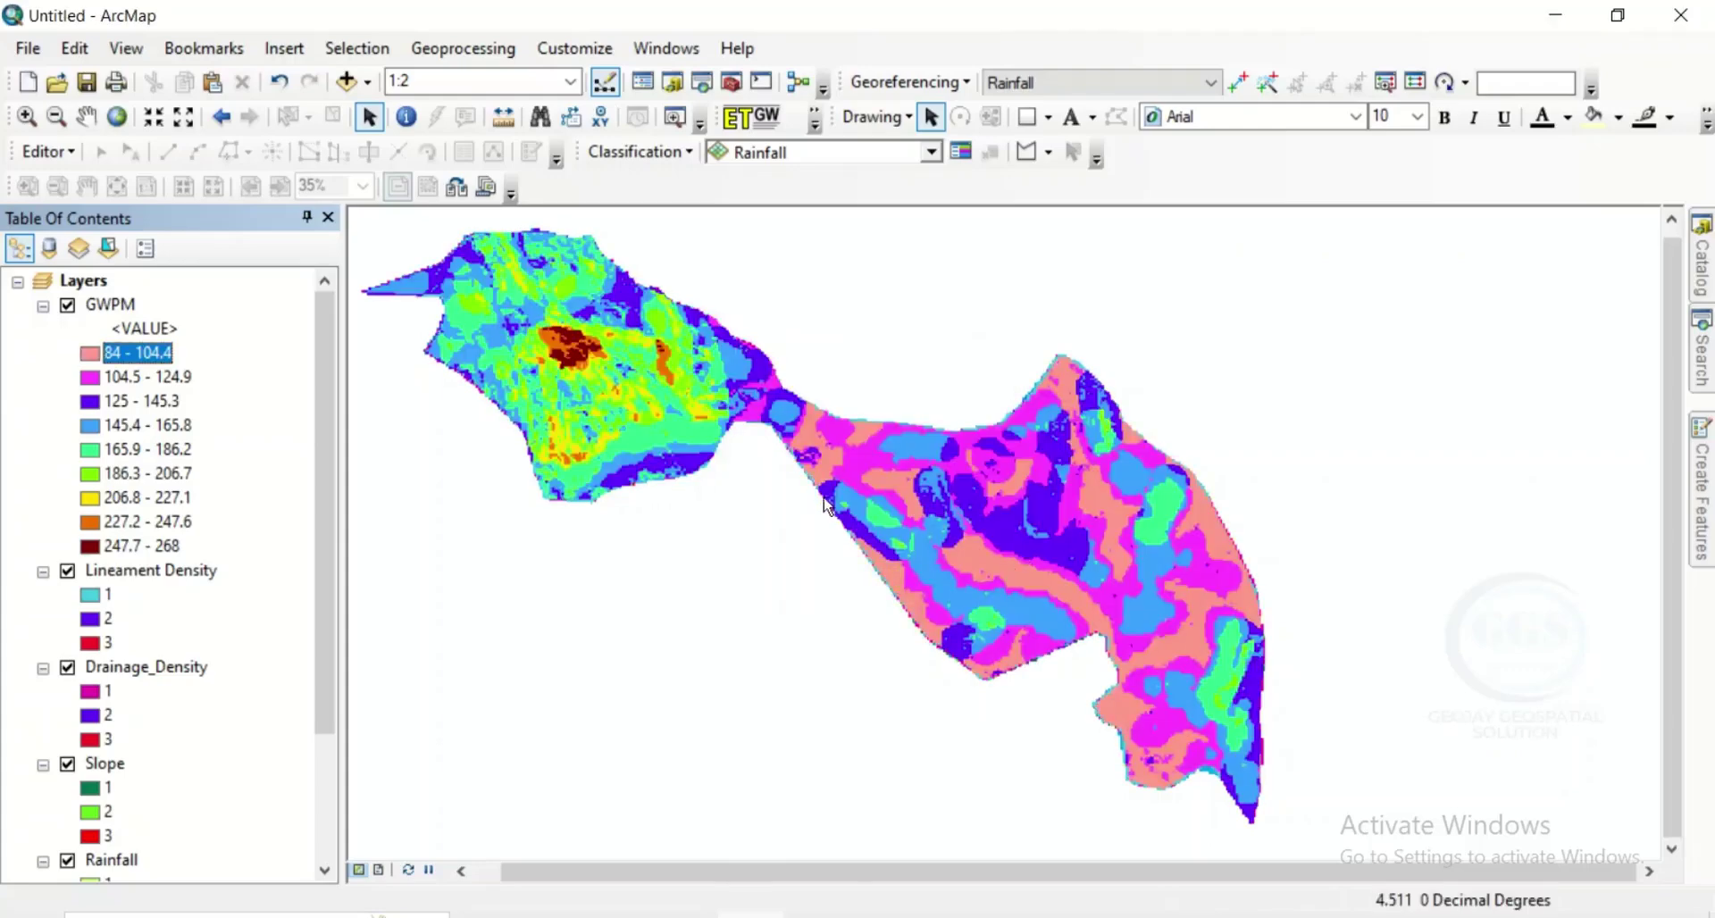